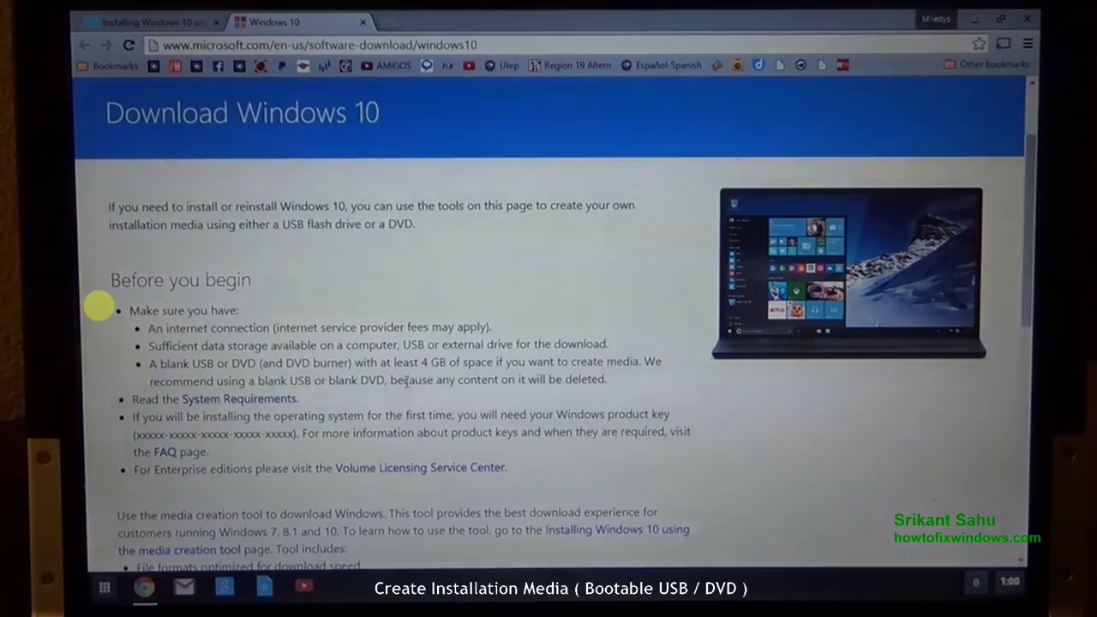
Download both the 32-bit and 64-bit versions of the Windows 10 media creation tool from the Download Windows 10 page
scroll(440, 207, up, 3)
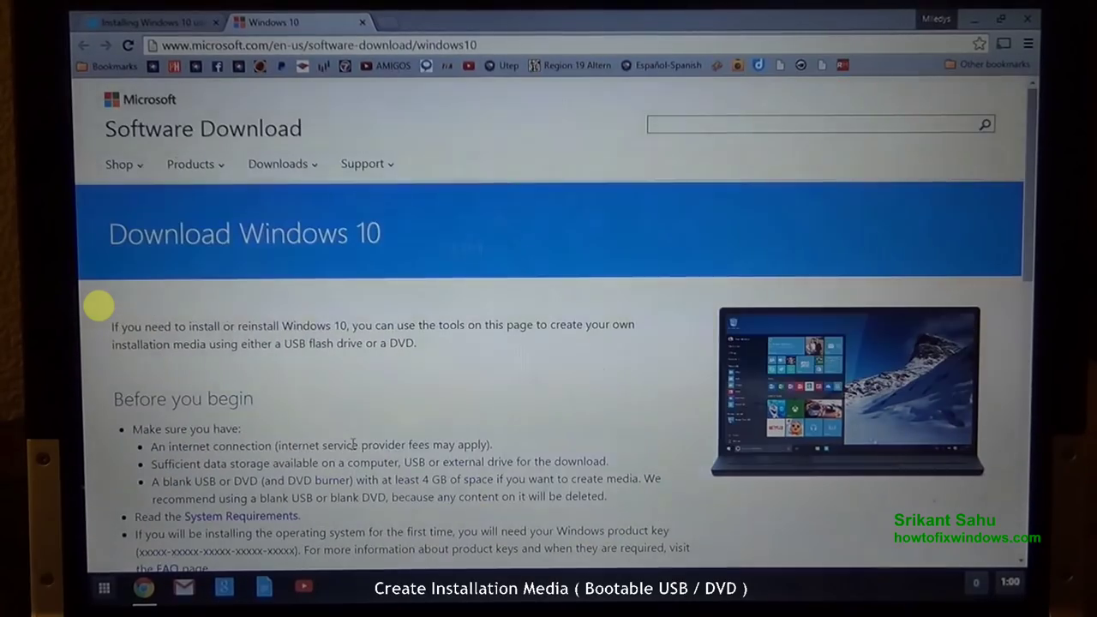
scroll(353, 443, down, 3)
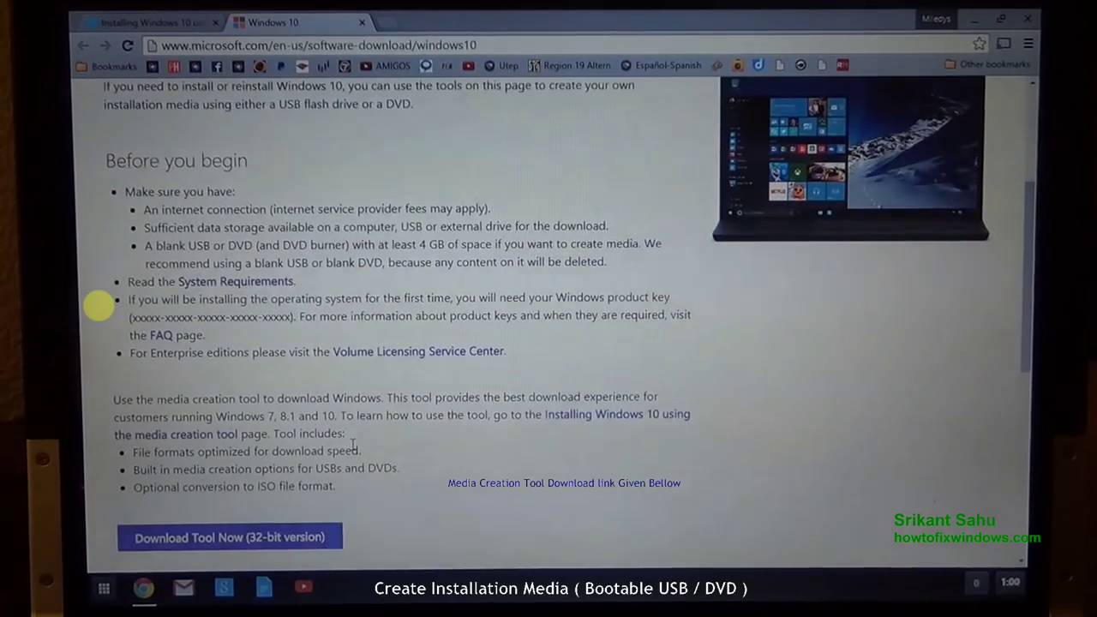
scroll(352, 446, down, 2)
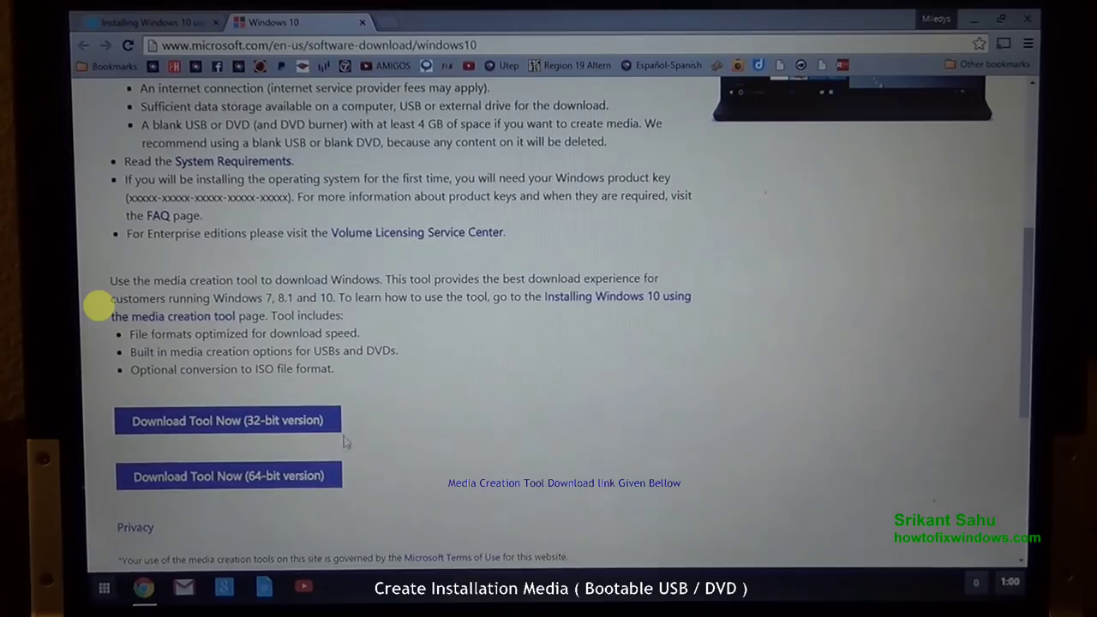
click(298, 480)
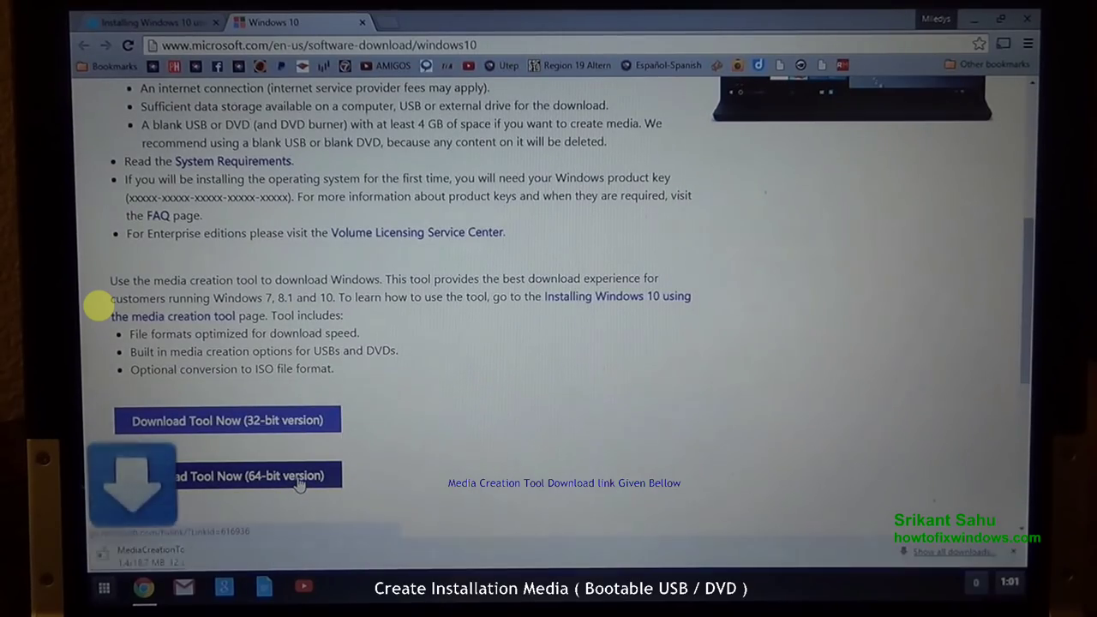
click(321, 420)
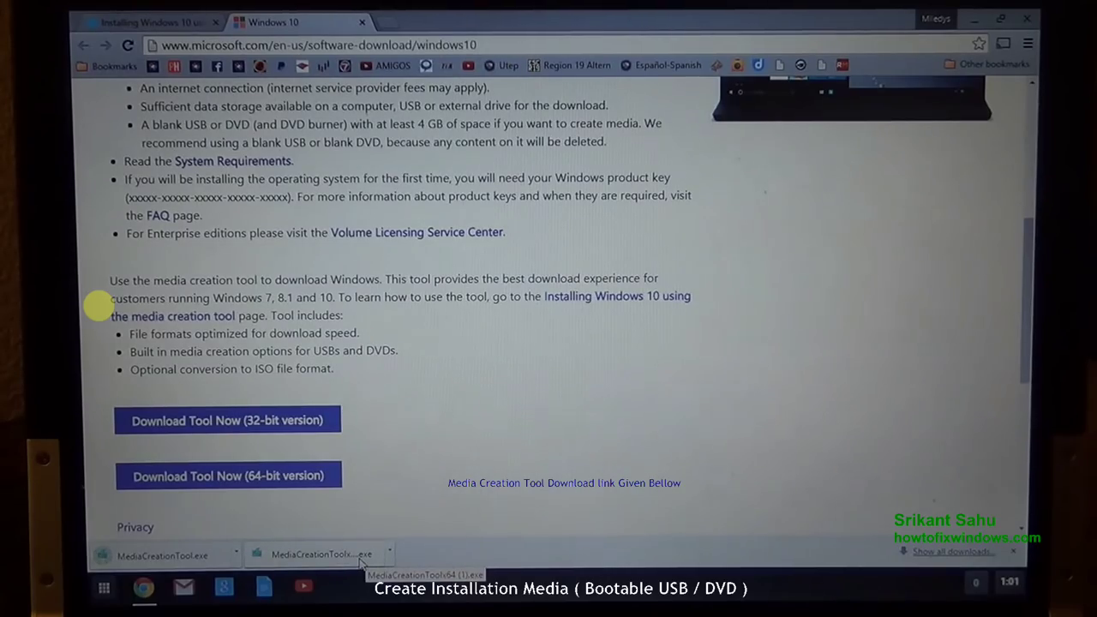
Run the downloaded 64-bit media creation tool with permission to make changes, and choose to create installation media for another PC
click(360, 555)
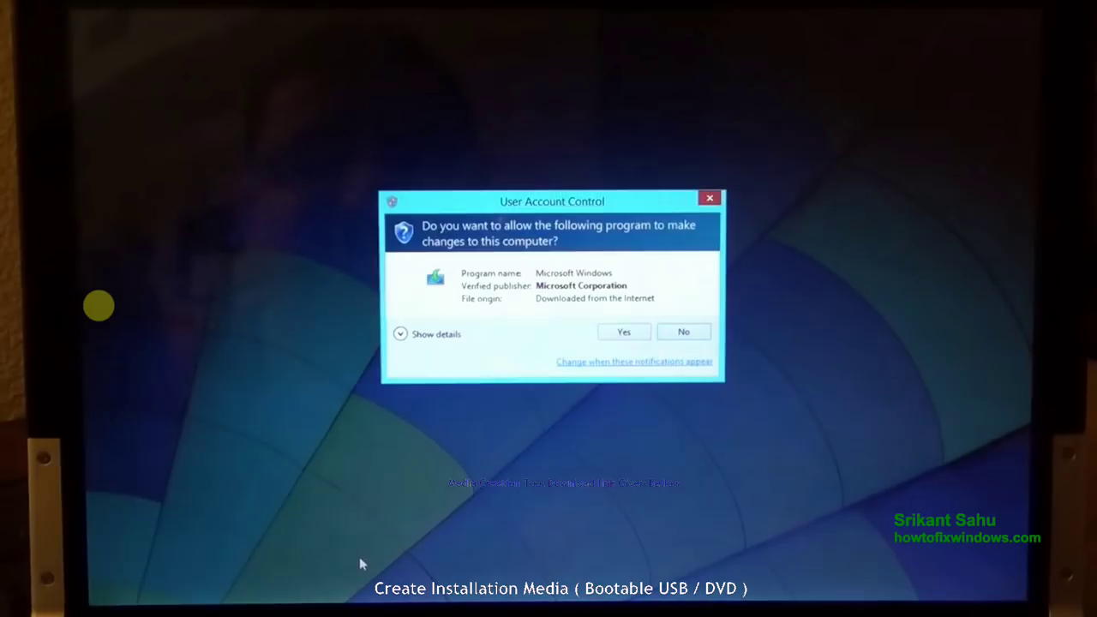
click(624, 333)
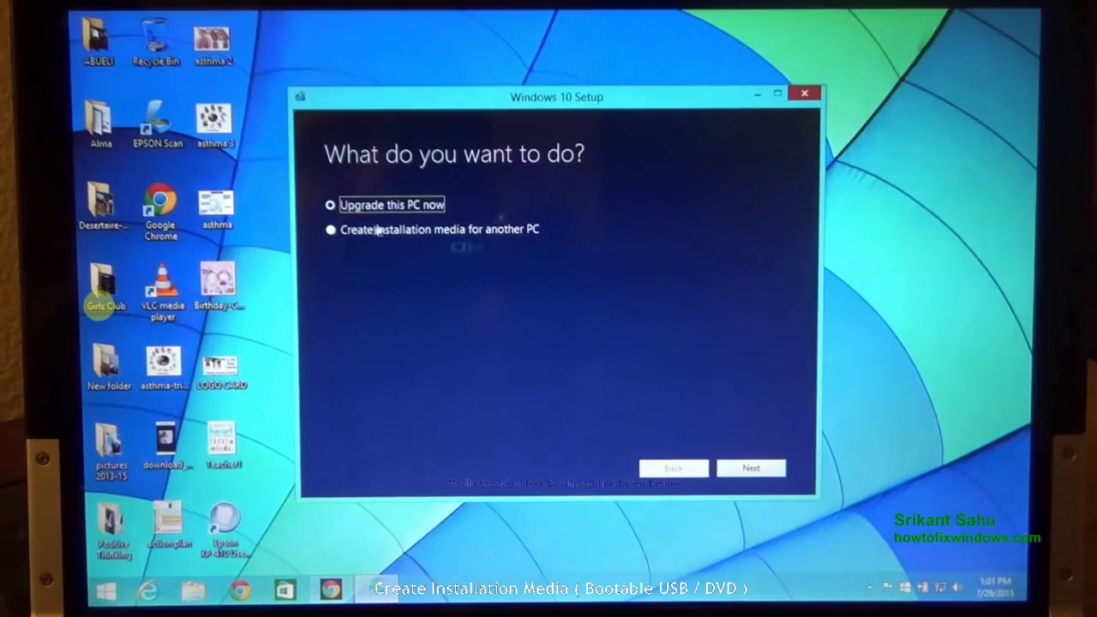
click(332, 230)
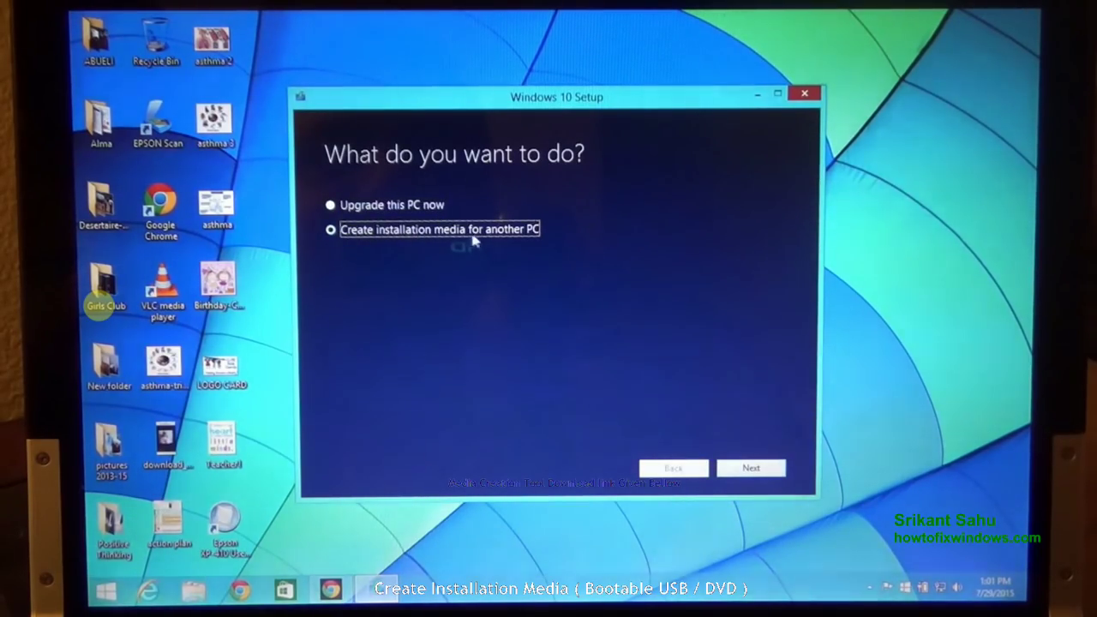
click(745, 471)
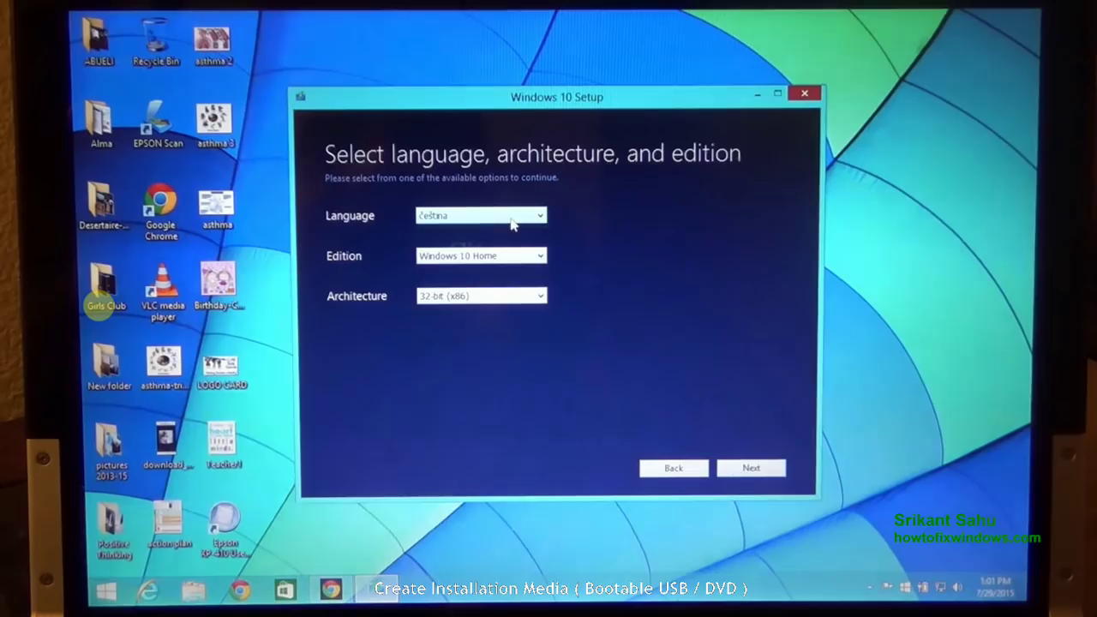
Set the installation media to English (United States), Windows 10 Pro and 64-bit (x64) architecture, and accept the selection
click(510, 220)
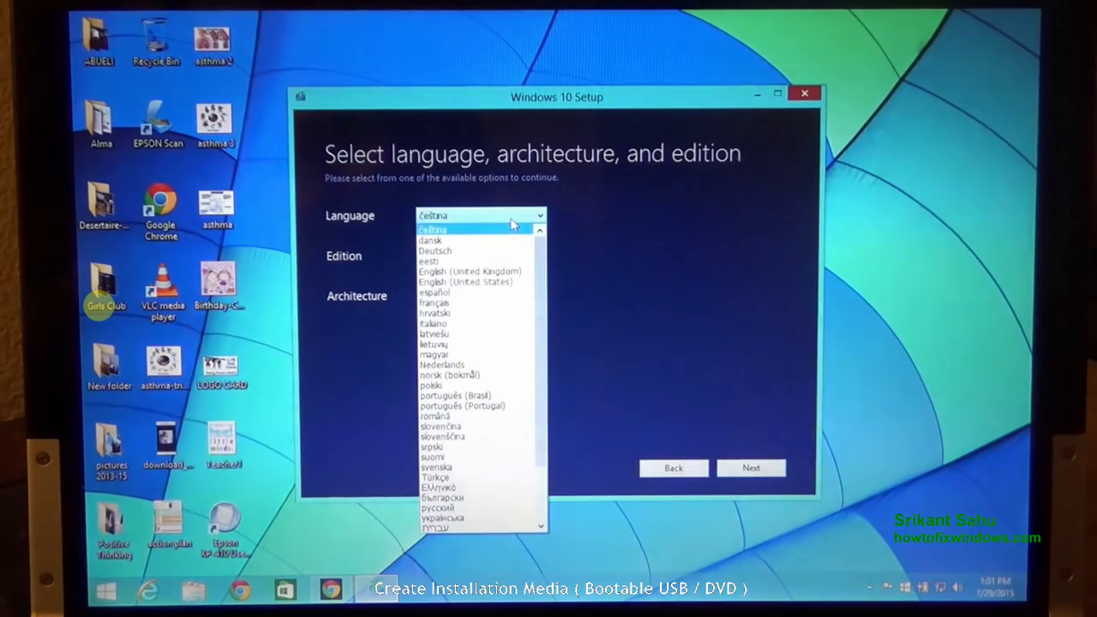
click(509, 282)
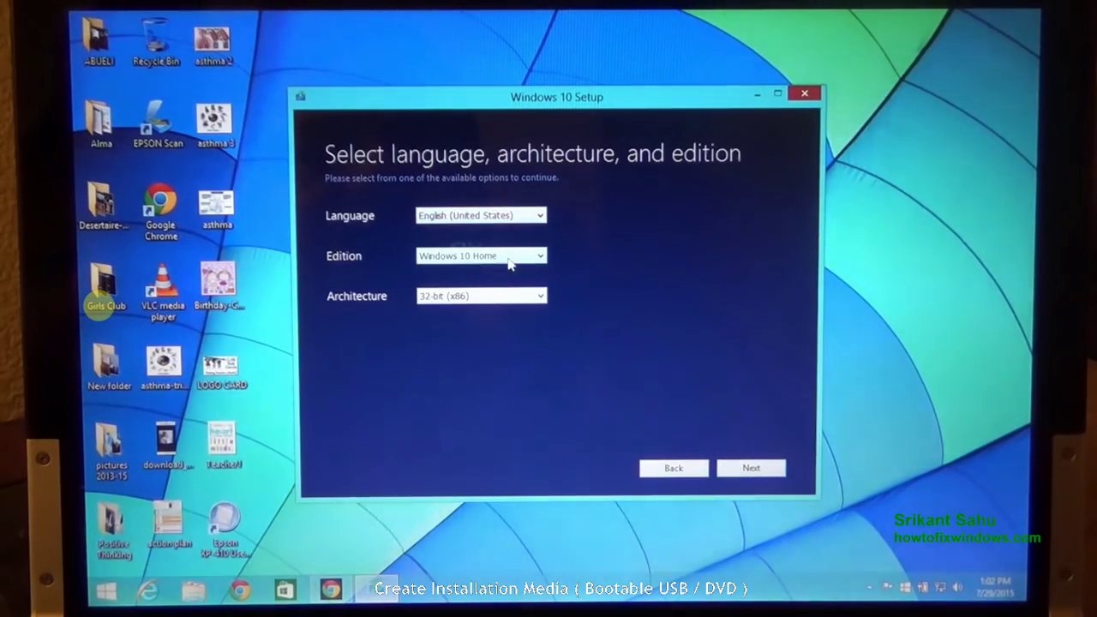
click(509, 259)
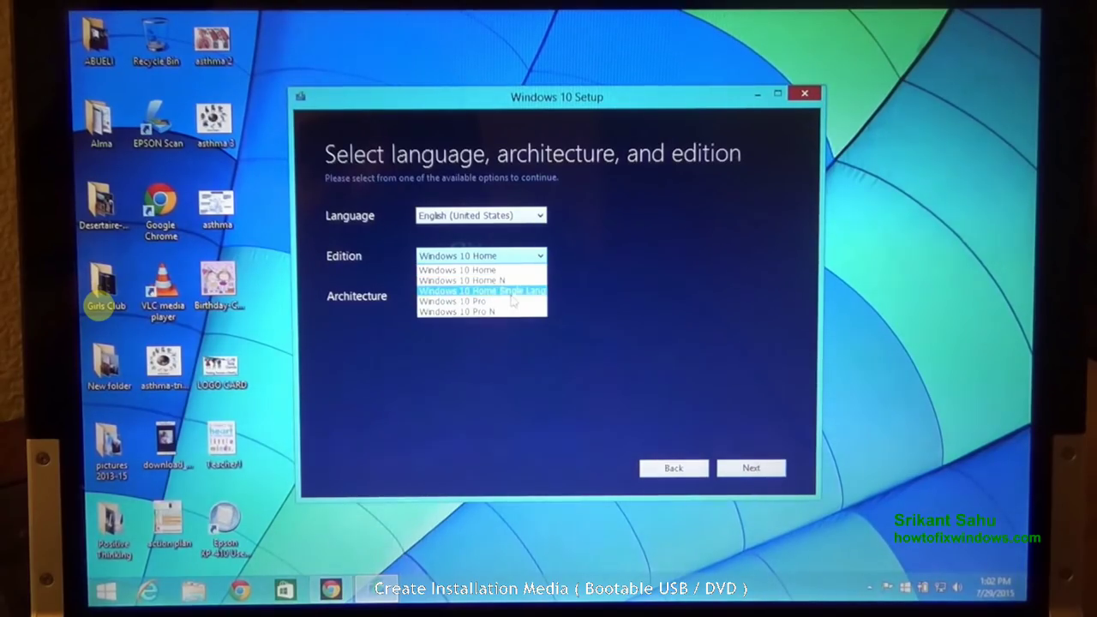
click(512, 301)
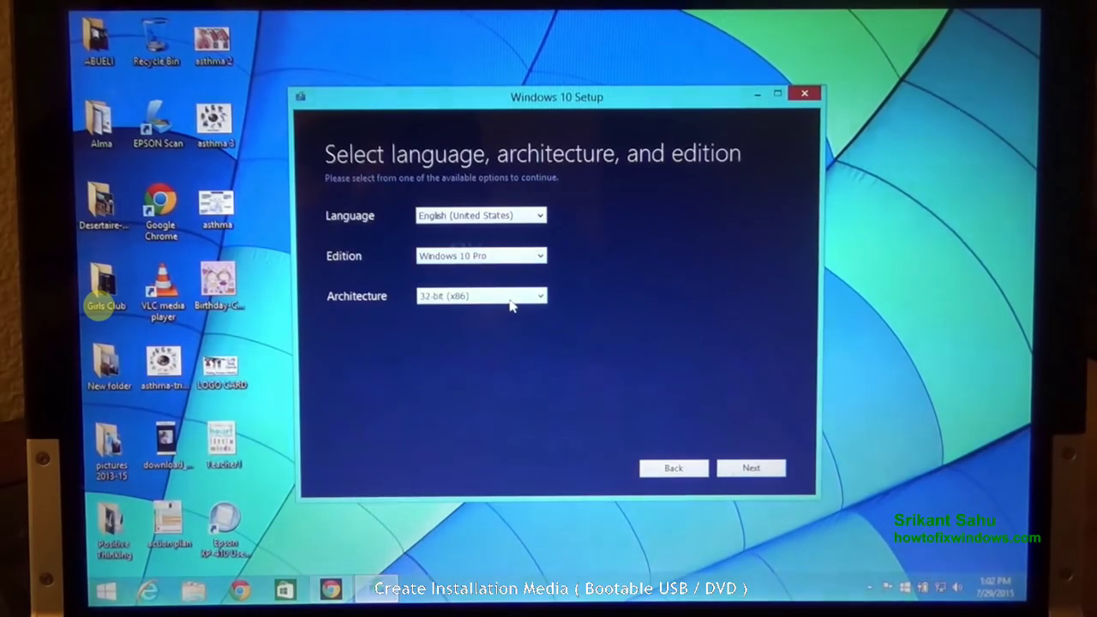
click(510, 303)
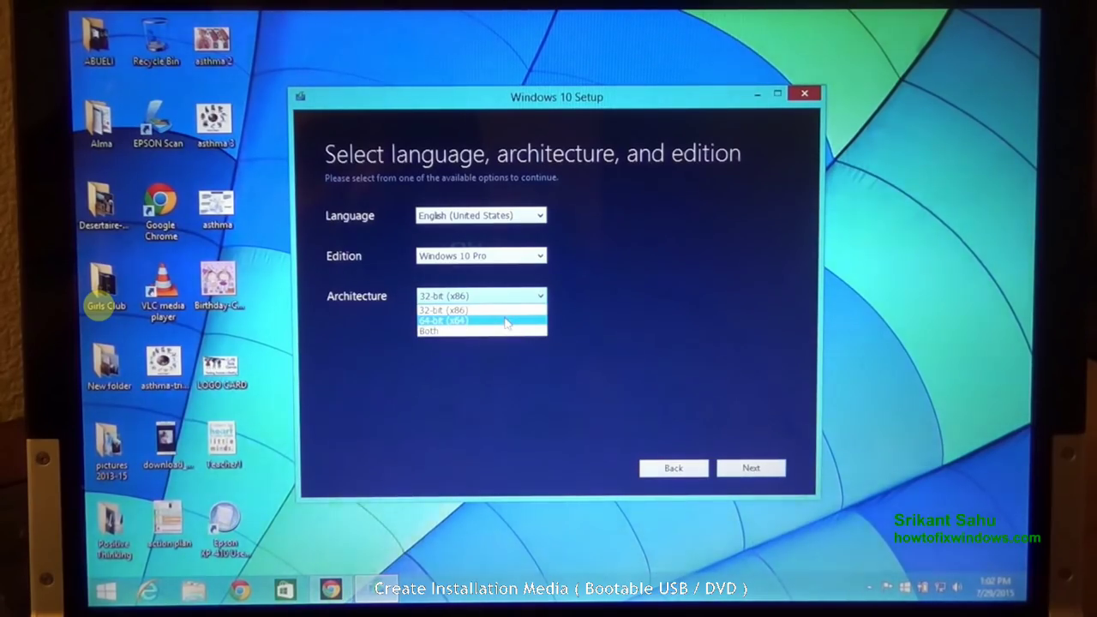
click(506, 321)
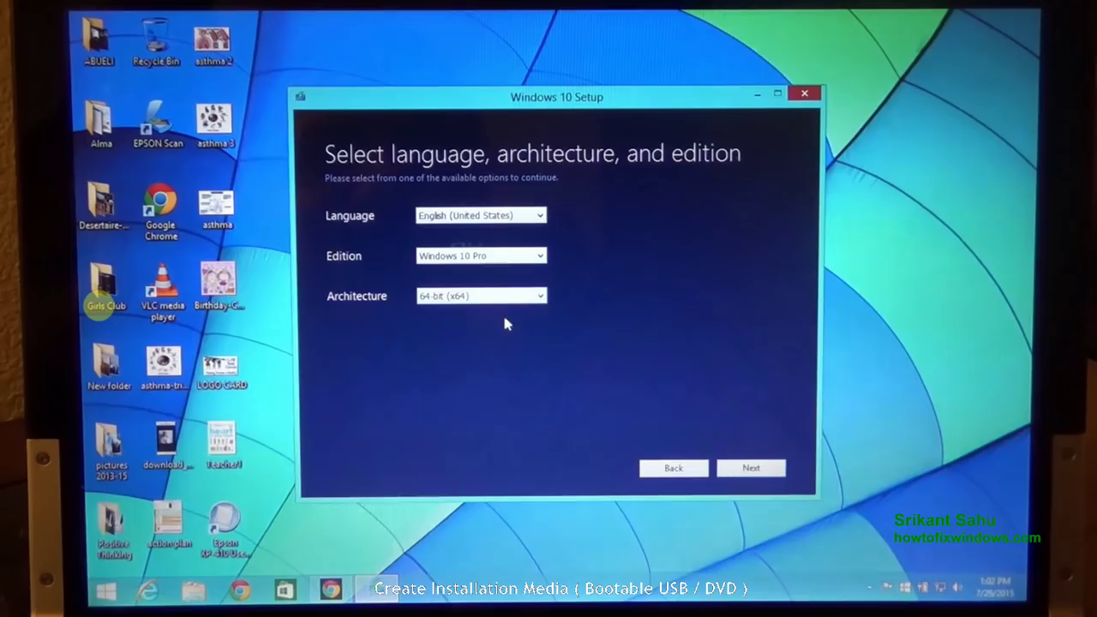
click(504, 298)
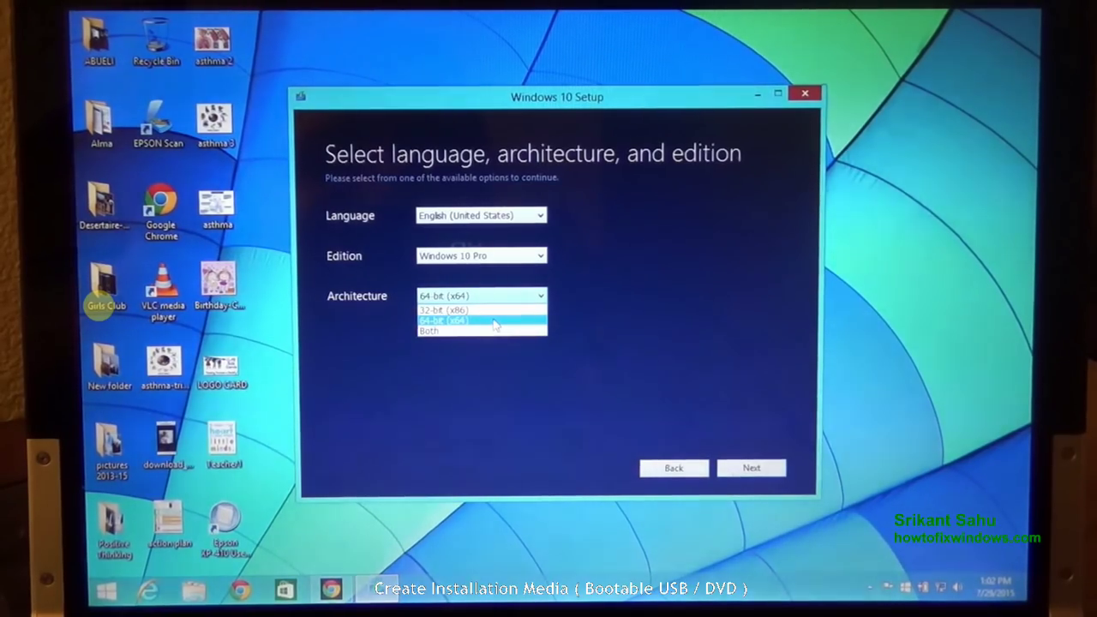
click(494, 322)
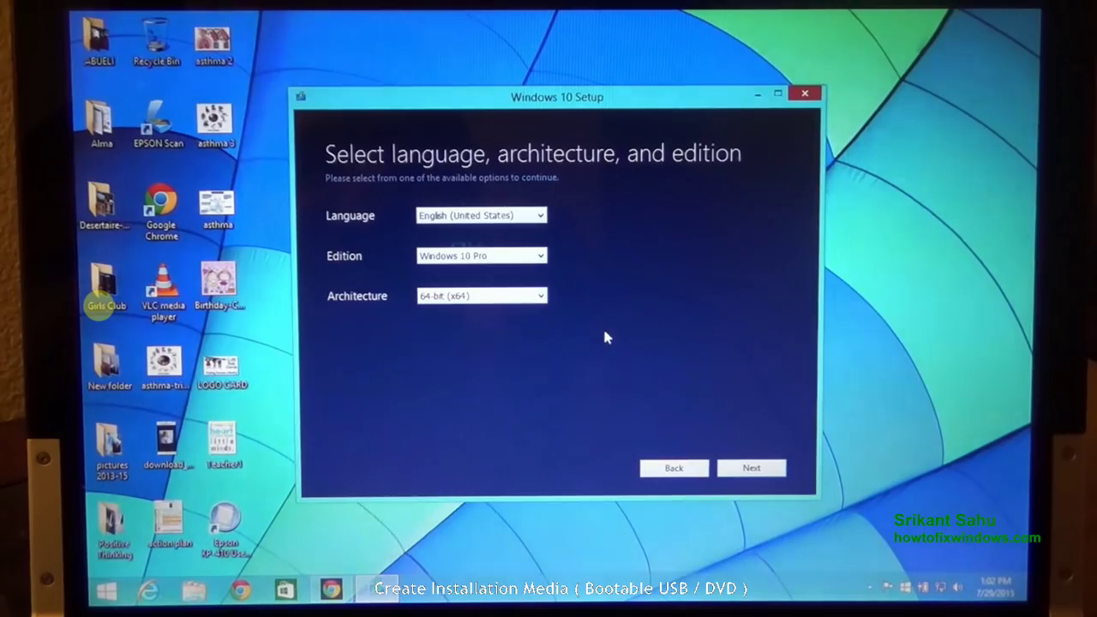
click(744, 468)
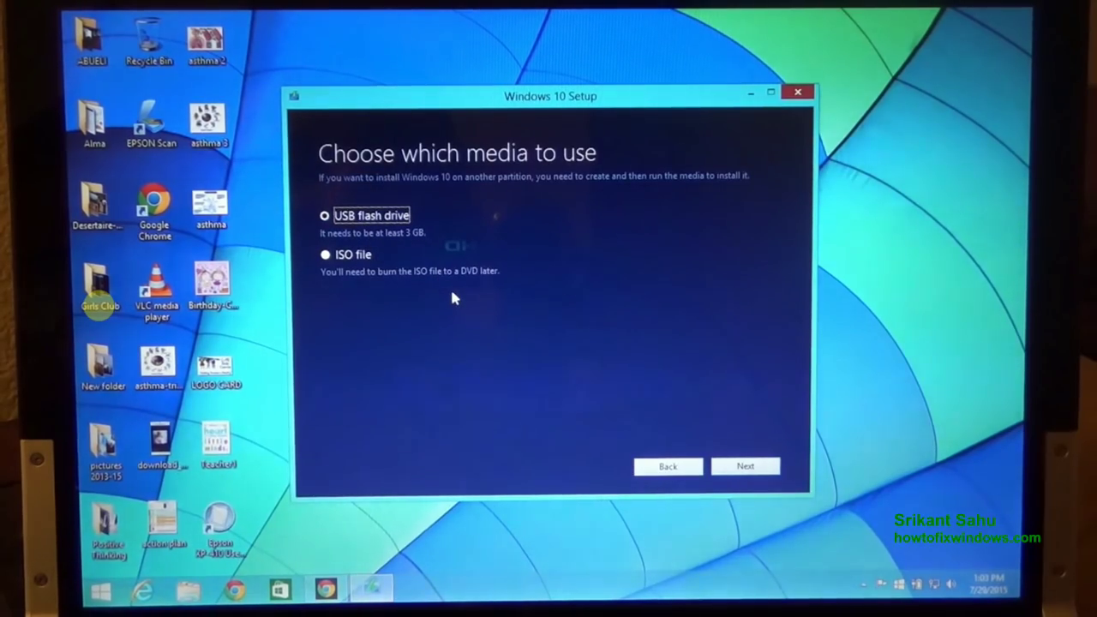
Choose USB flash drive as the media type and use removable drive E: for the installation files
click(753, 468)
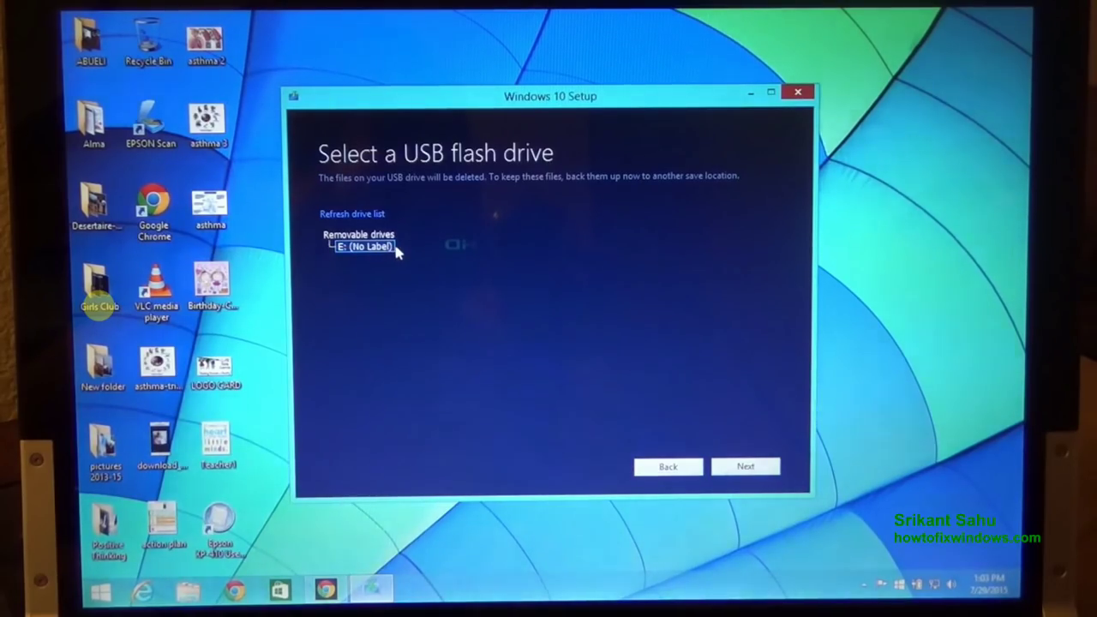
click(750, 473)
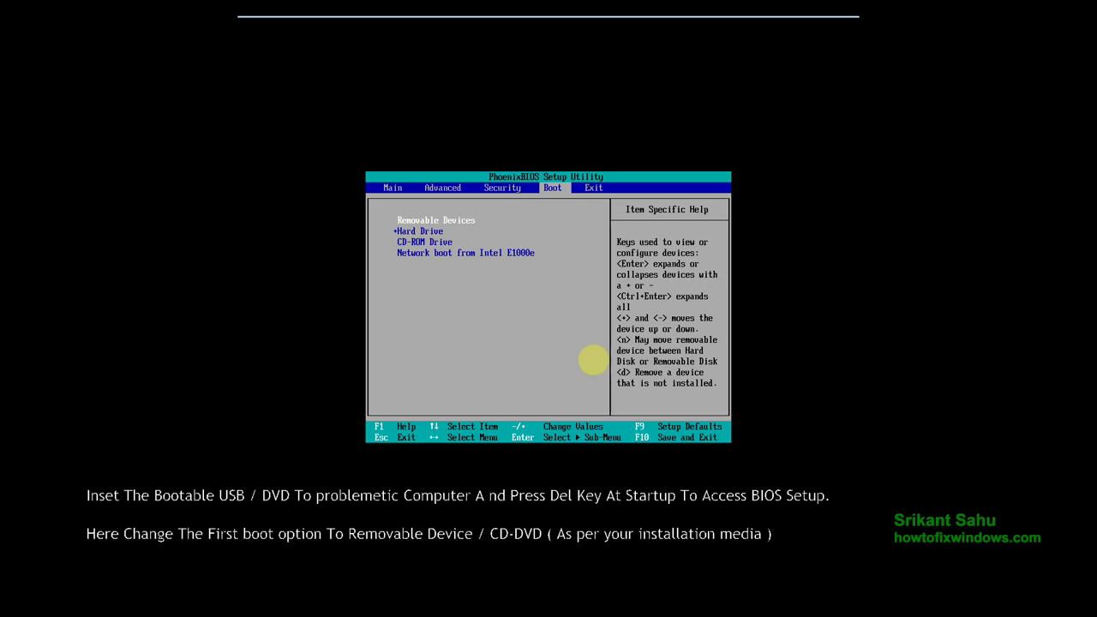
Move CD-ROM Drive to the first place in the BIOS boot order, and save the configuration on exit
key(Down)
key(Down)
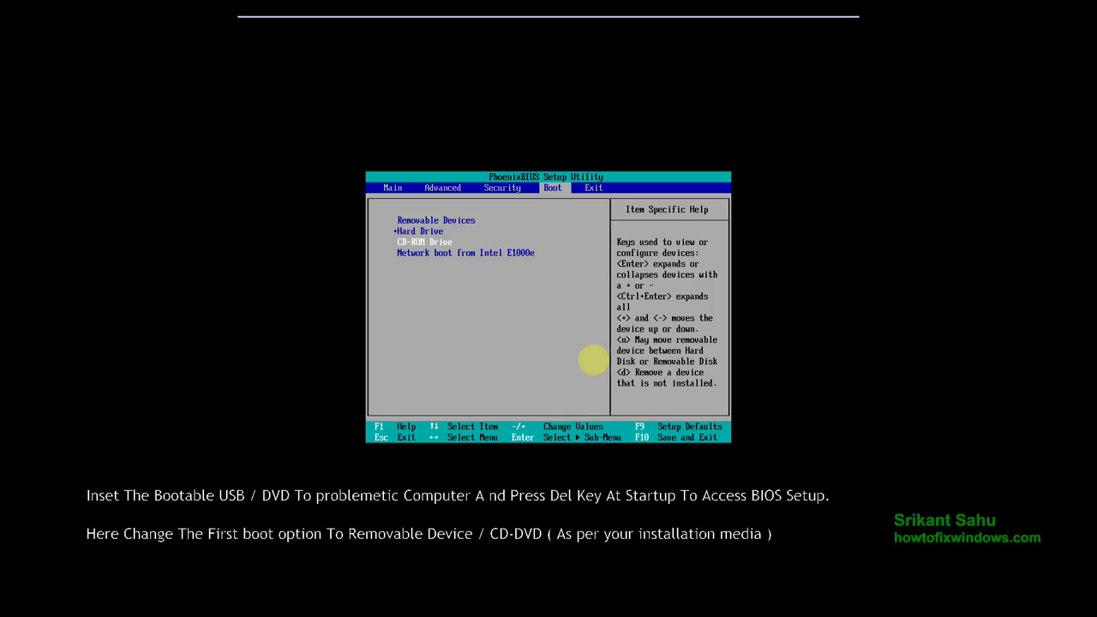
key(plus)
key(plus)
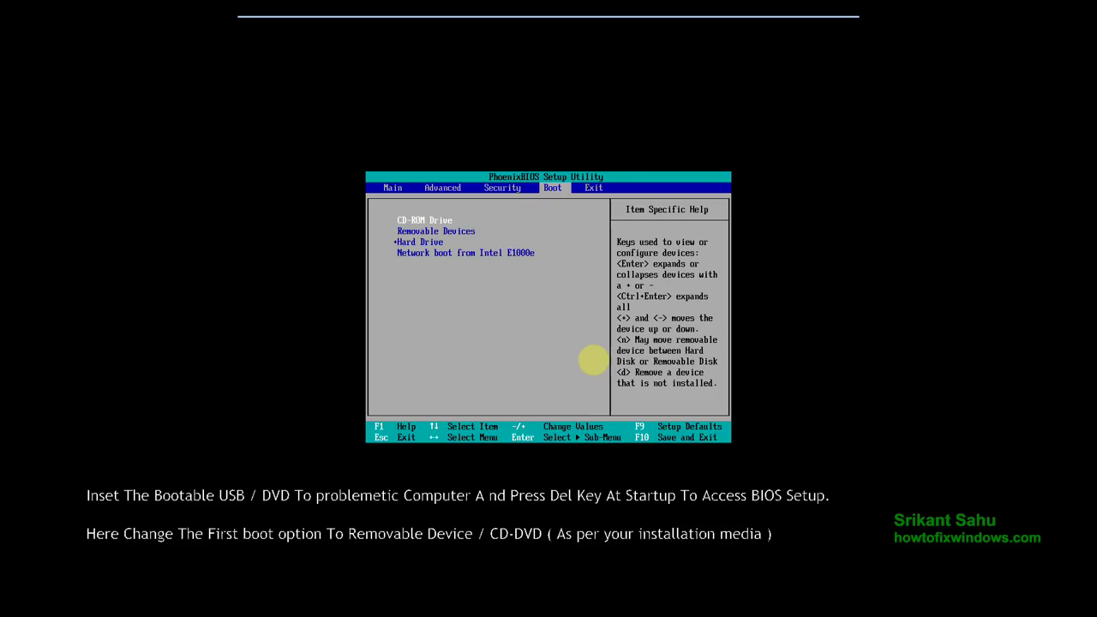
key(F10)
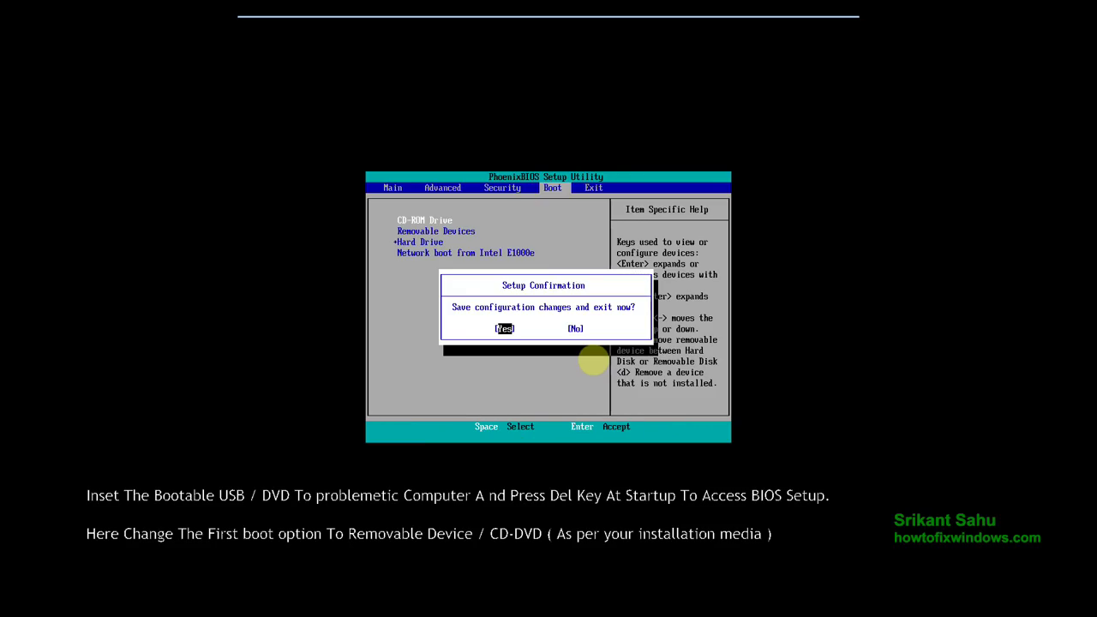
key(Return)
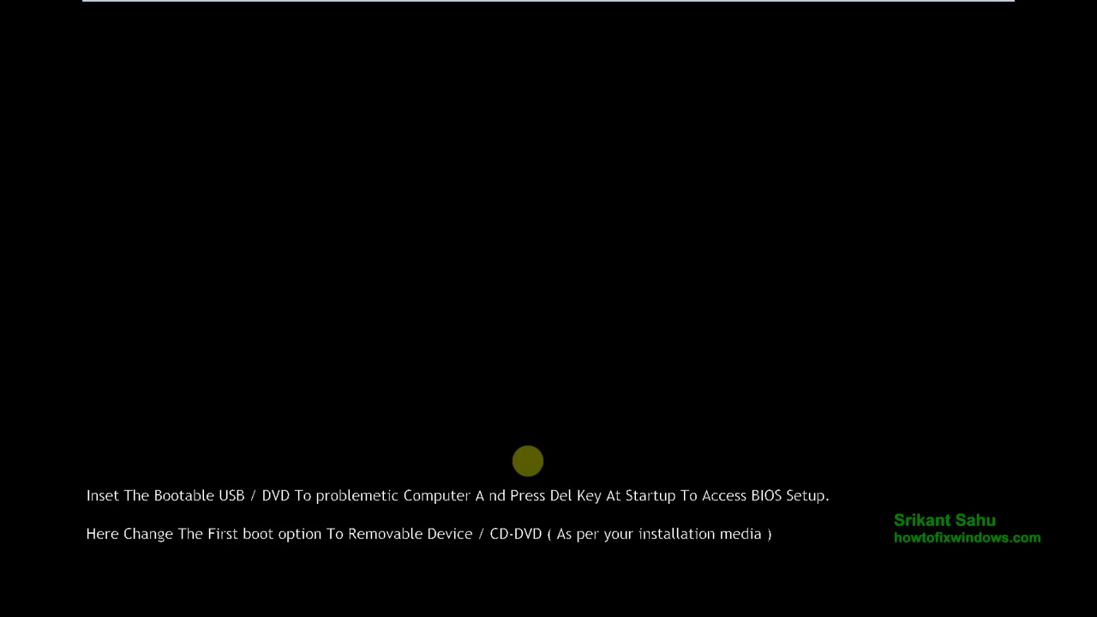
Boot from the installation media and accept English (United States) as time and currency format with the US keyboard in Windows Setup
key(Return)
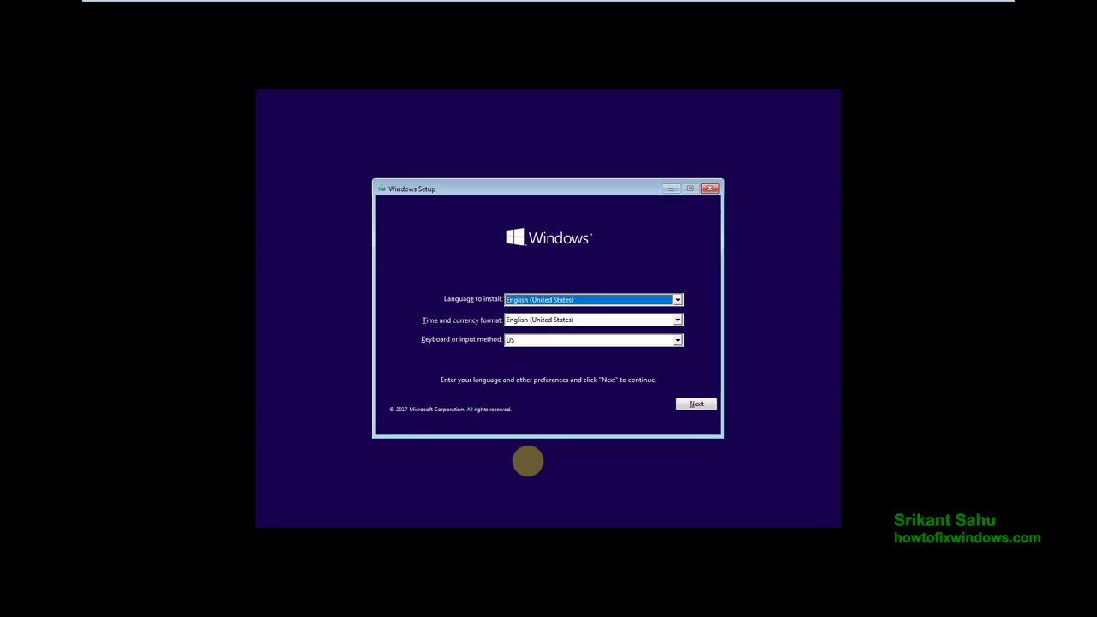
click(583, 319)
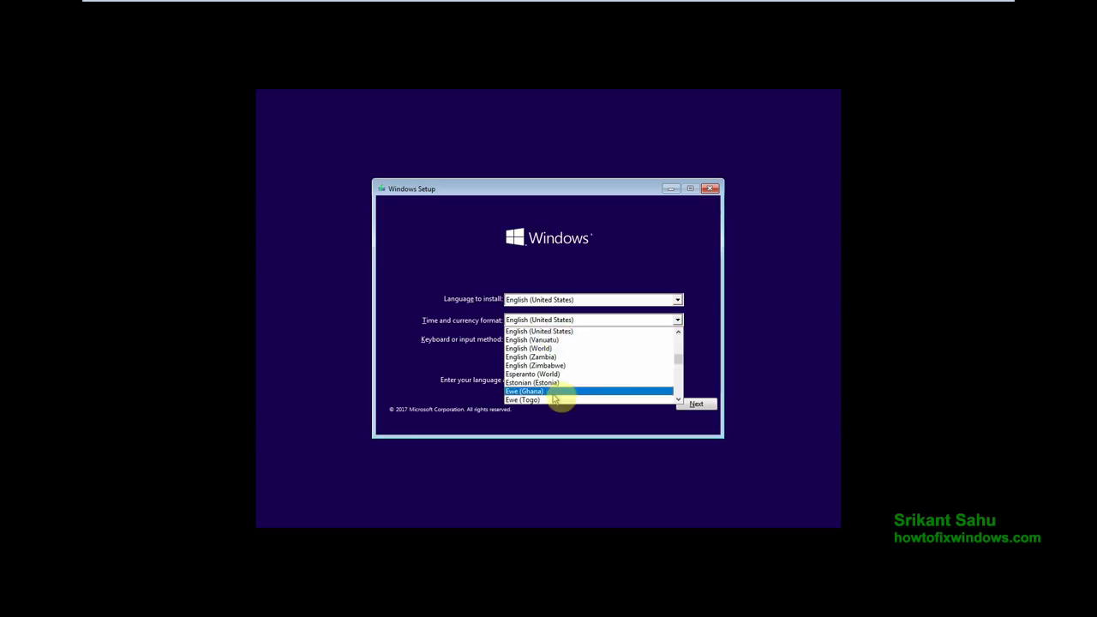
click(569, 332)
click(571, 339)
click(579, 341)
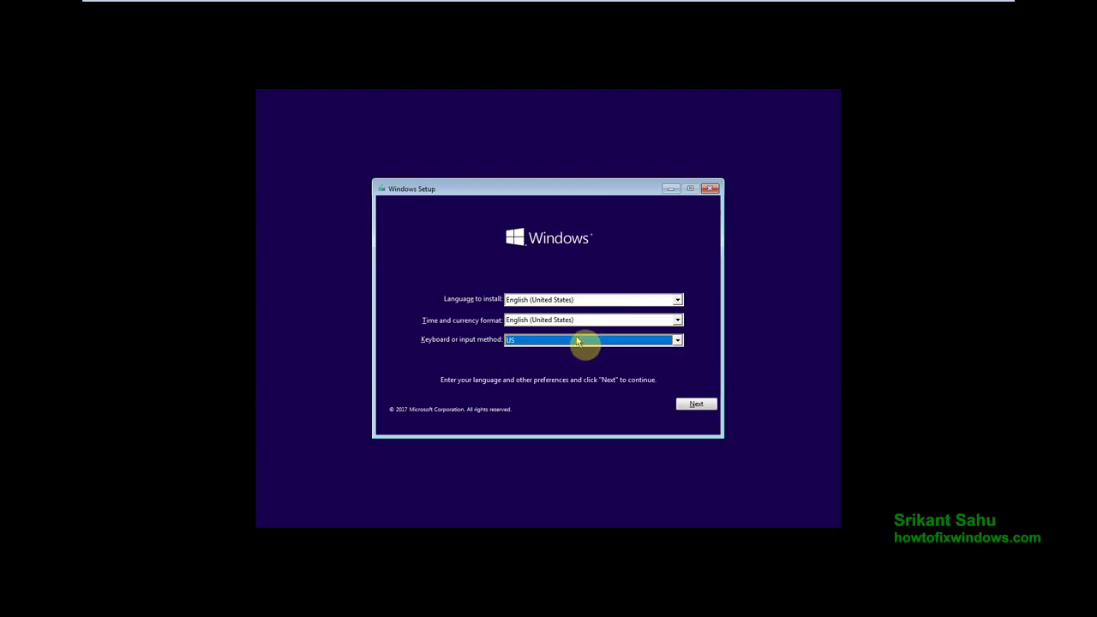
click(712, 410)
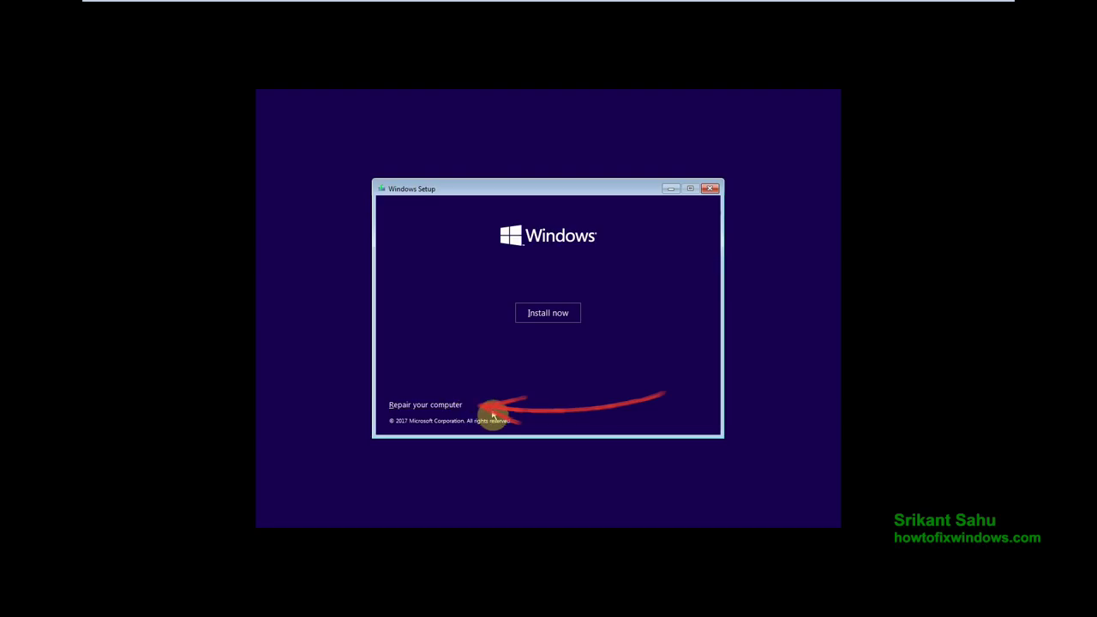
Choose to repair the computer instead of installing, and open the Advanced options under Troubleshoot
click(458, 407)
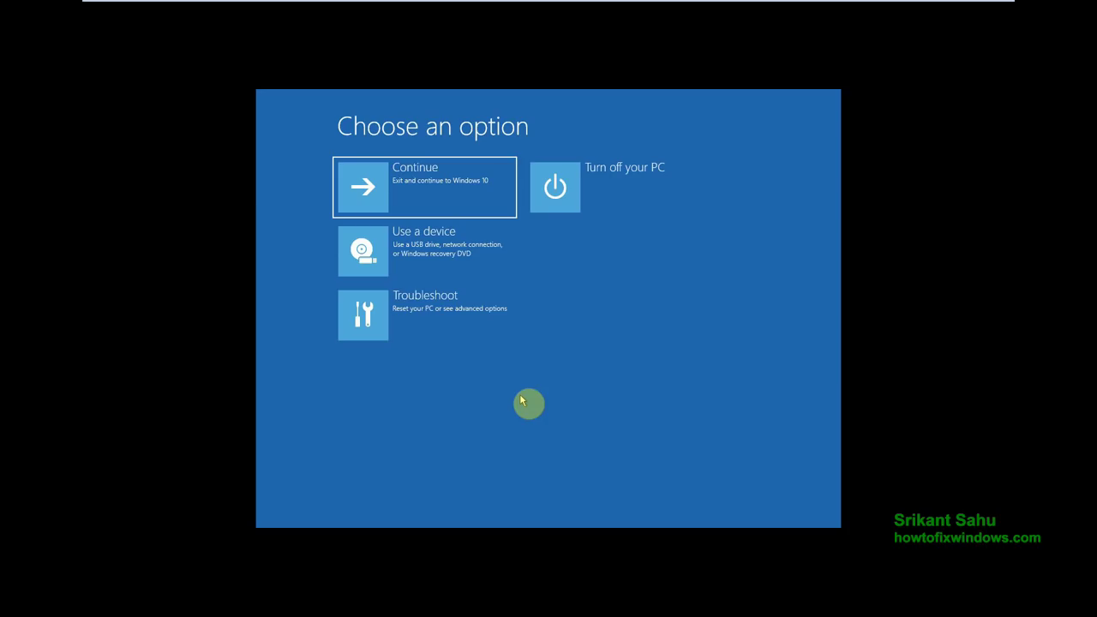
key(Down)
key(Down)
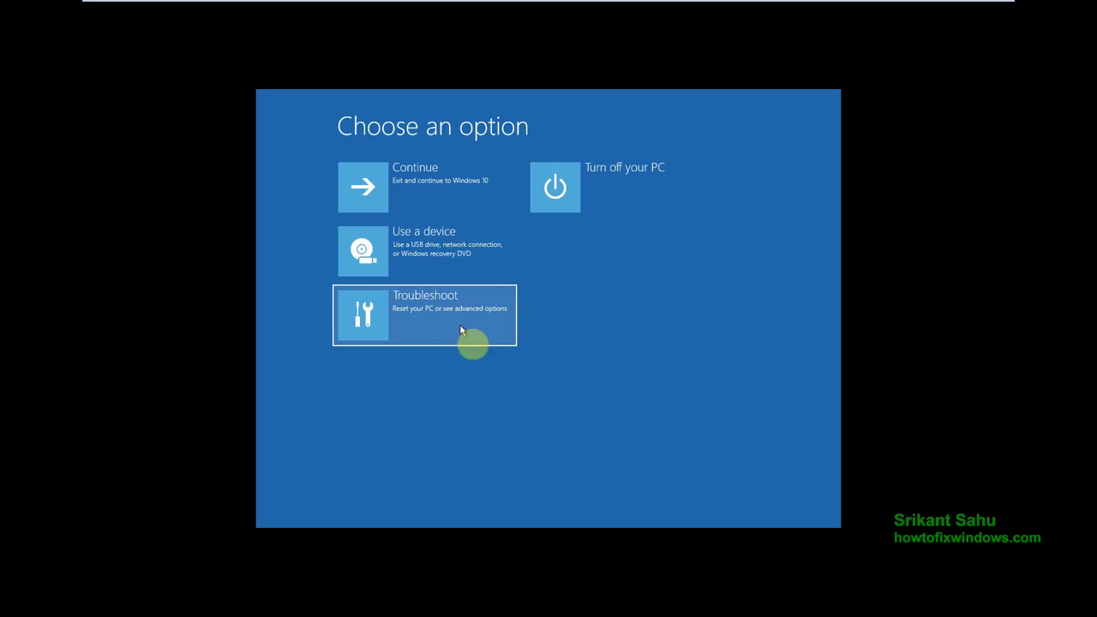
key(Return)
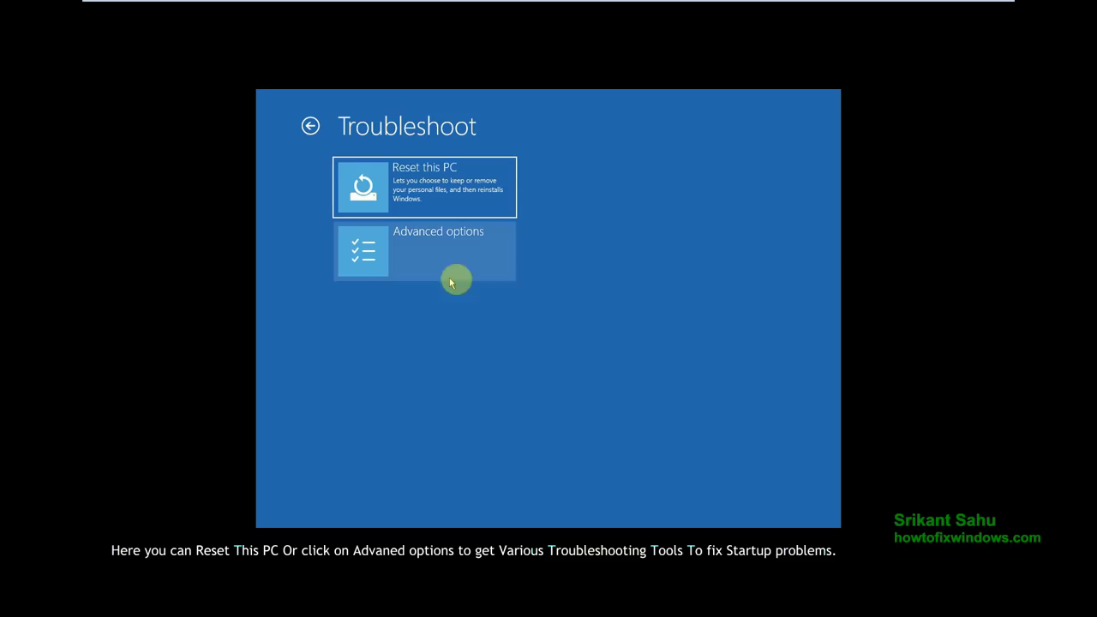
click(426, 245)
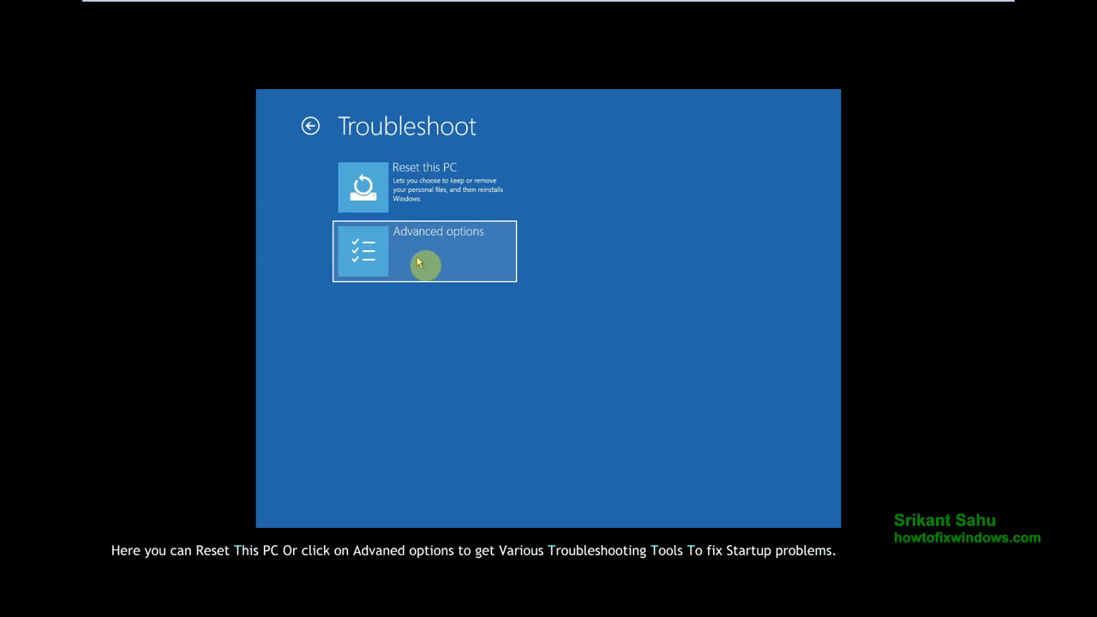
click(418, 261)
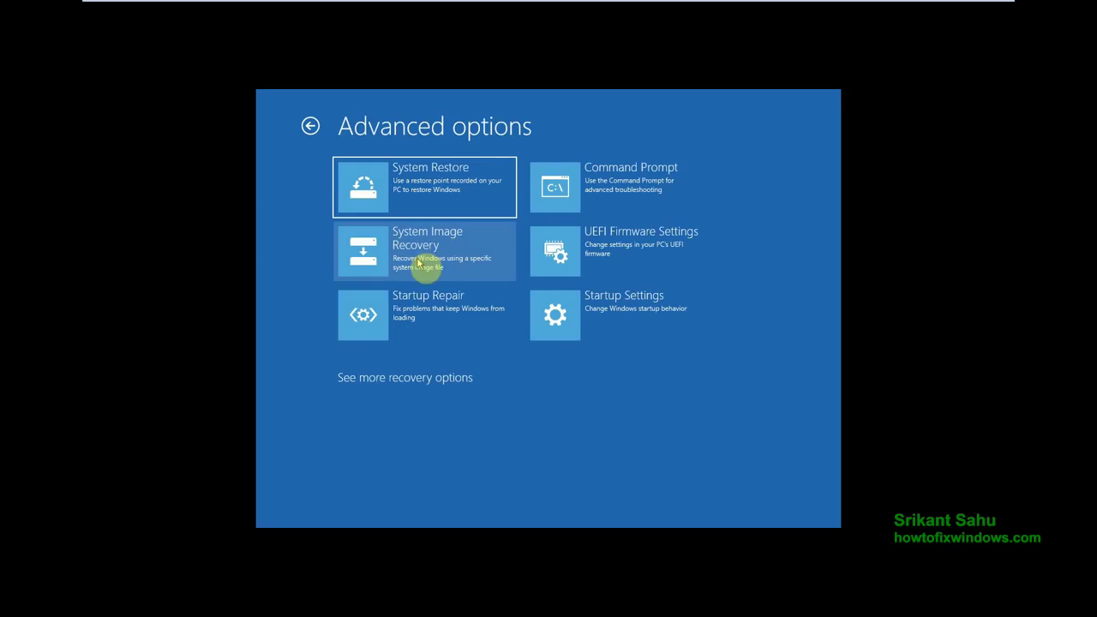
Go over the advanced recovery tools and run Startup Repair on the computer
click(587, 204)
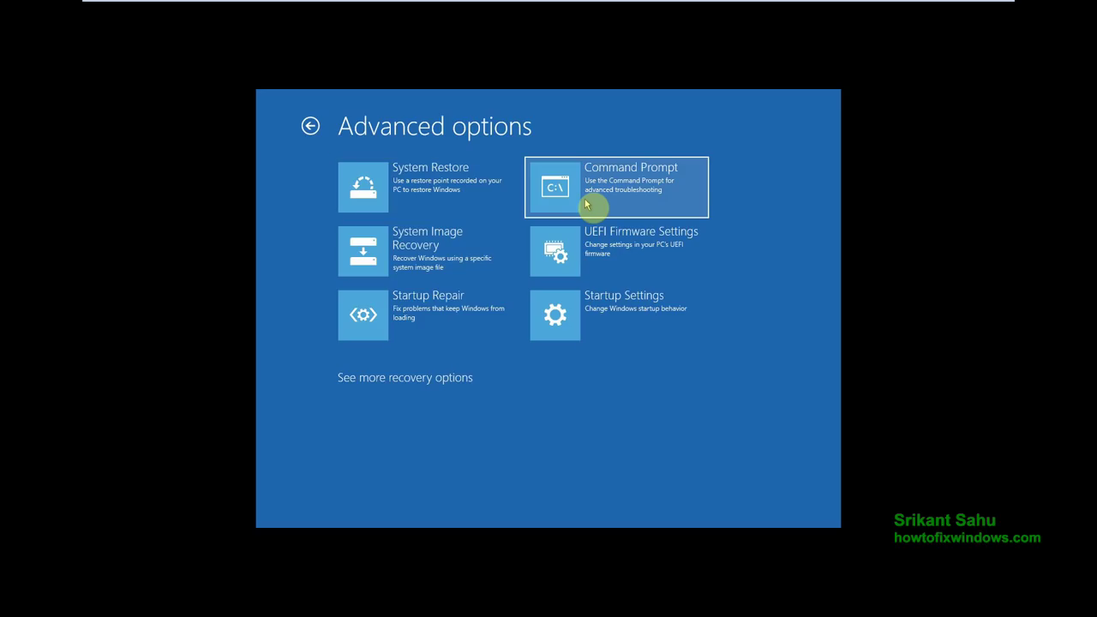
key(Down)
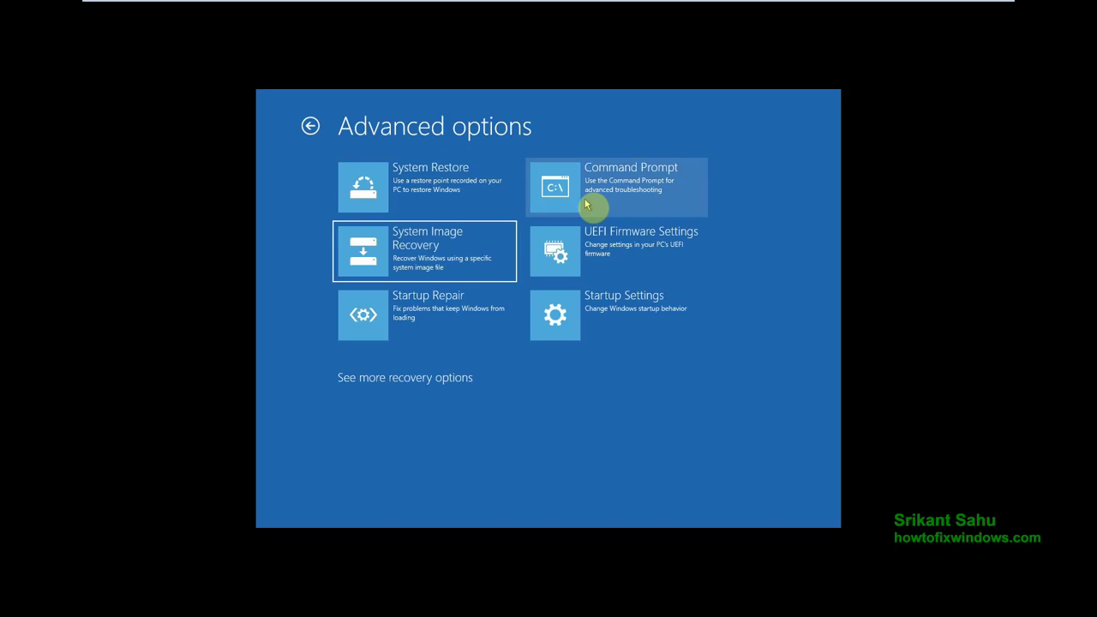
key(Right)
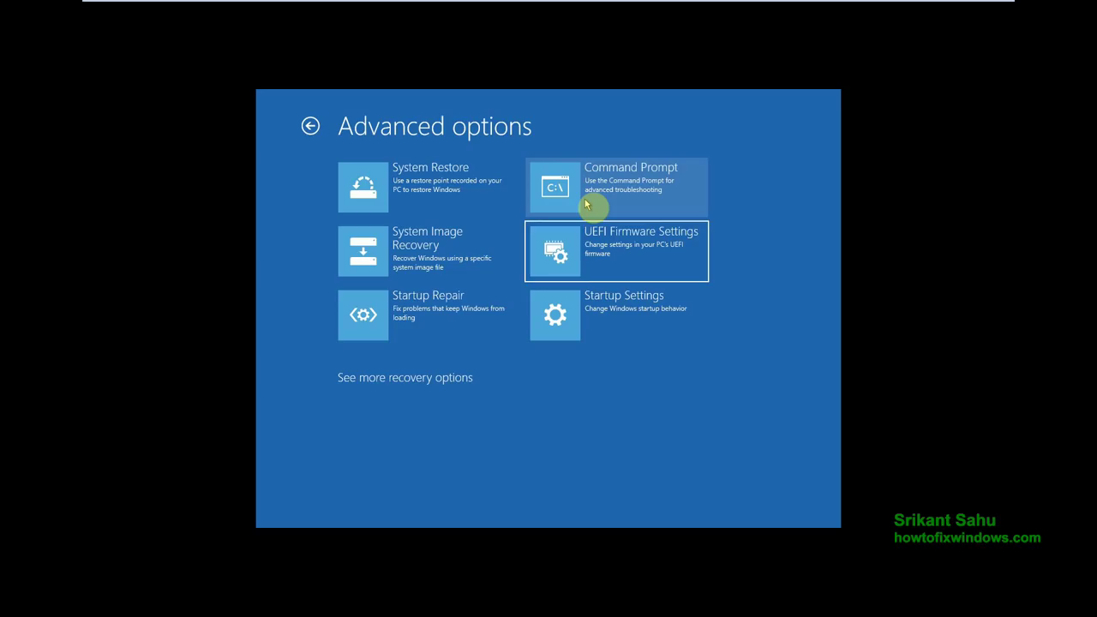
key(Down)
key(Left)
key(Right)
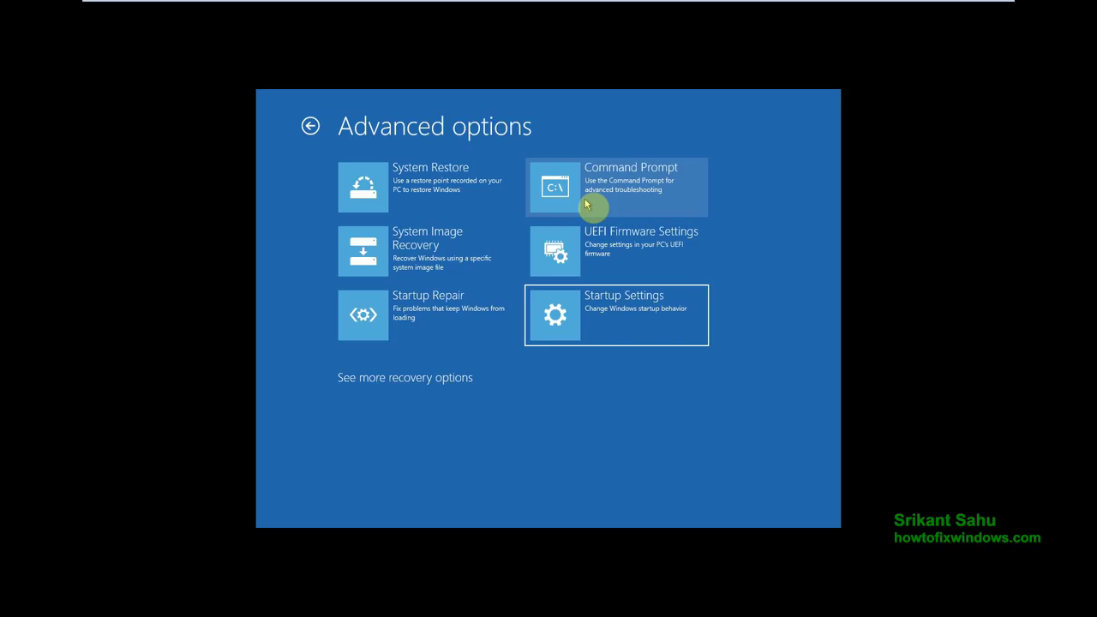
key(Left)
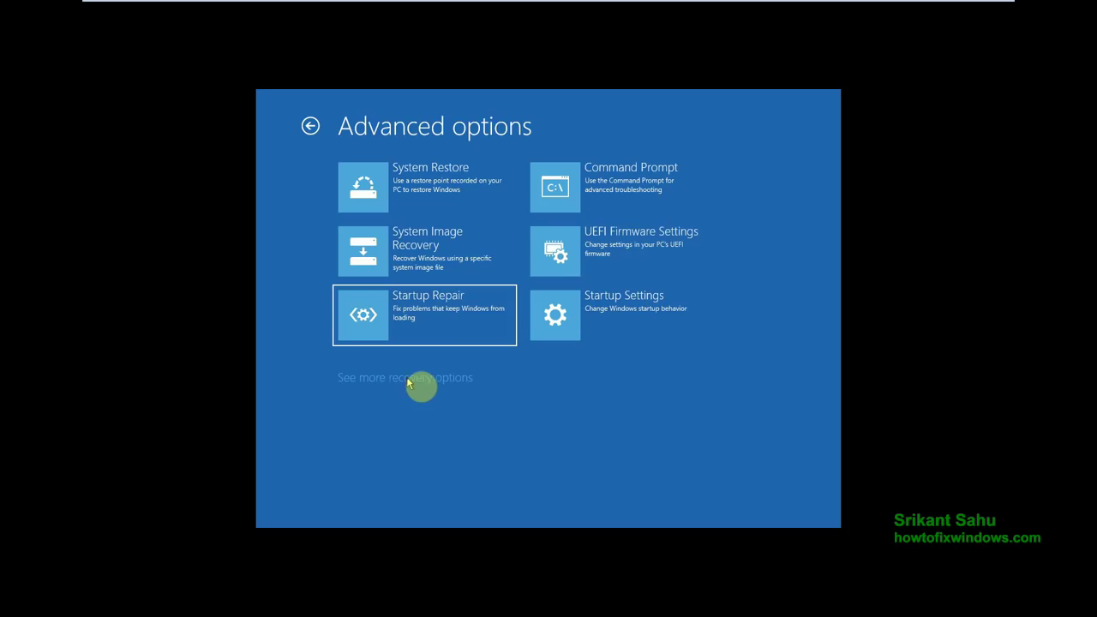
click(435, 317)
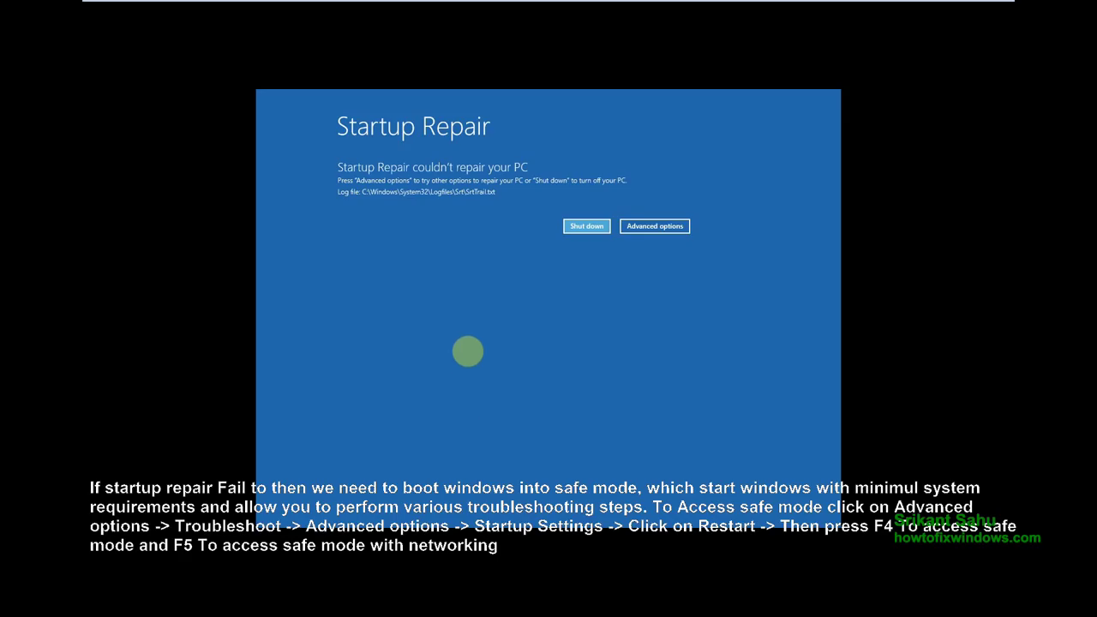
Return to the Advanced options under Troubleshoot, restart through Startup Settings, and boot Windows with Enable Safe Mode
click(651, 228)
click(168, 295)
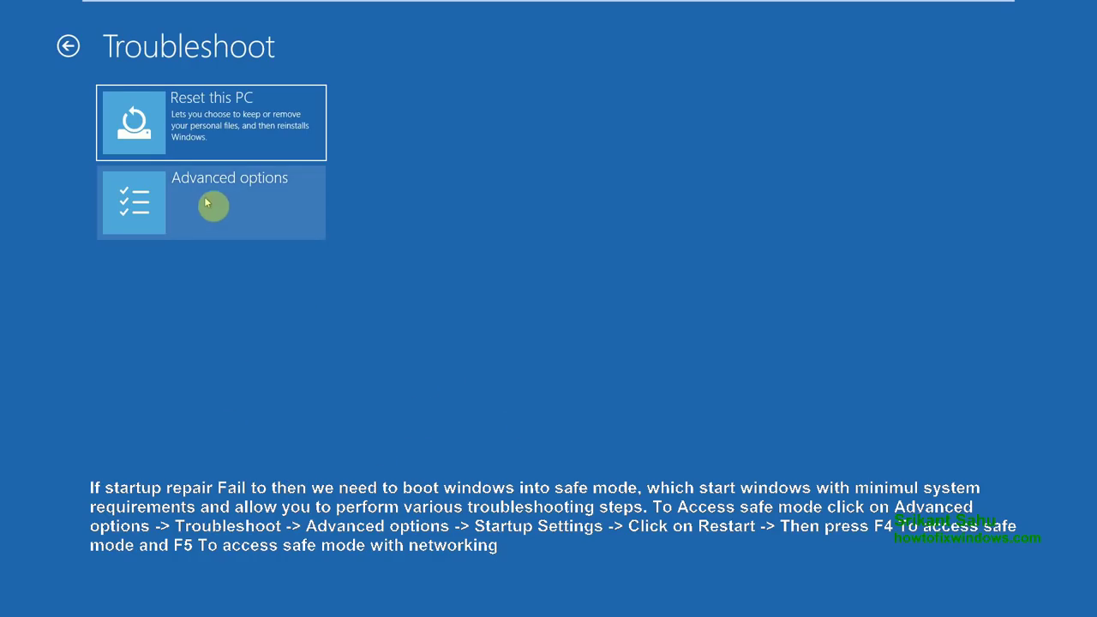
click(212, 206)
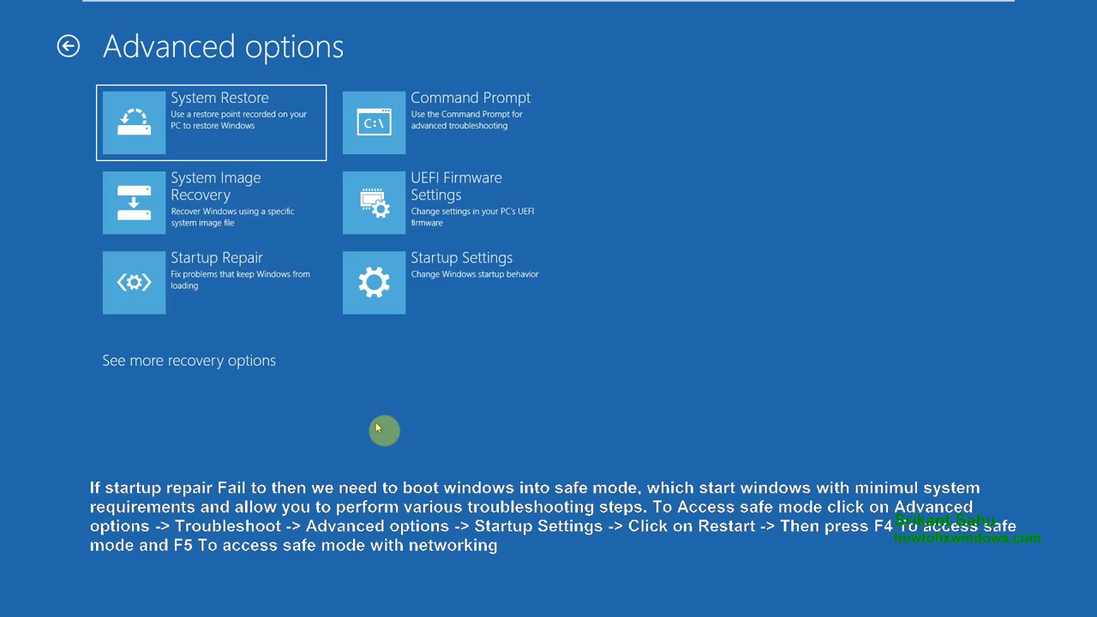
click(418, 300)
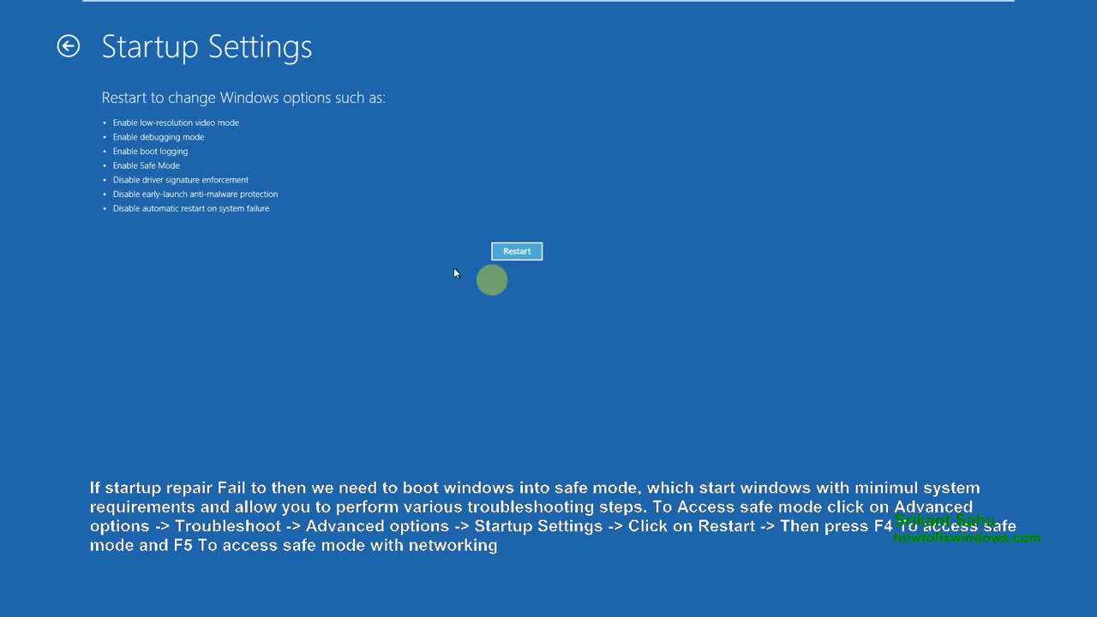
click(506, 254)
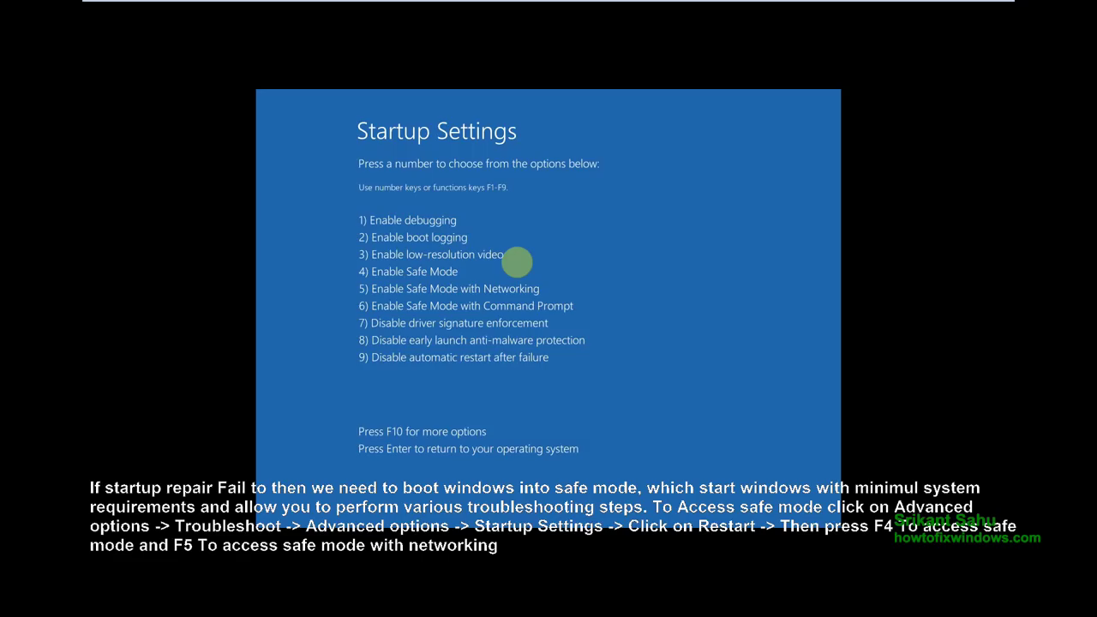
key(F4)
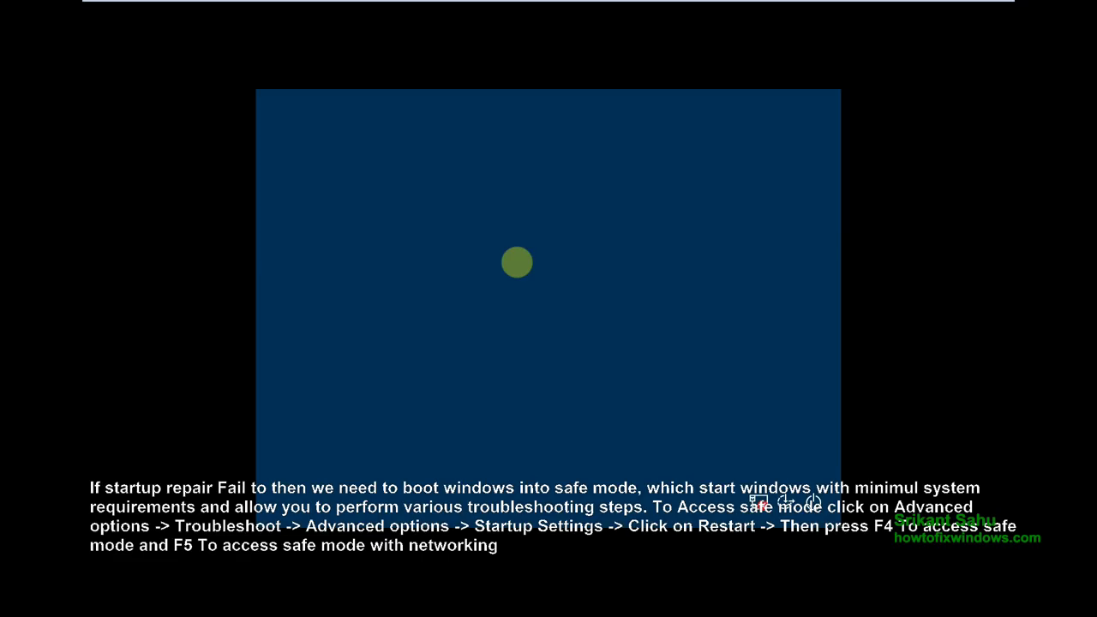
key(Return)
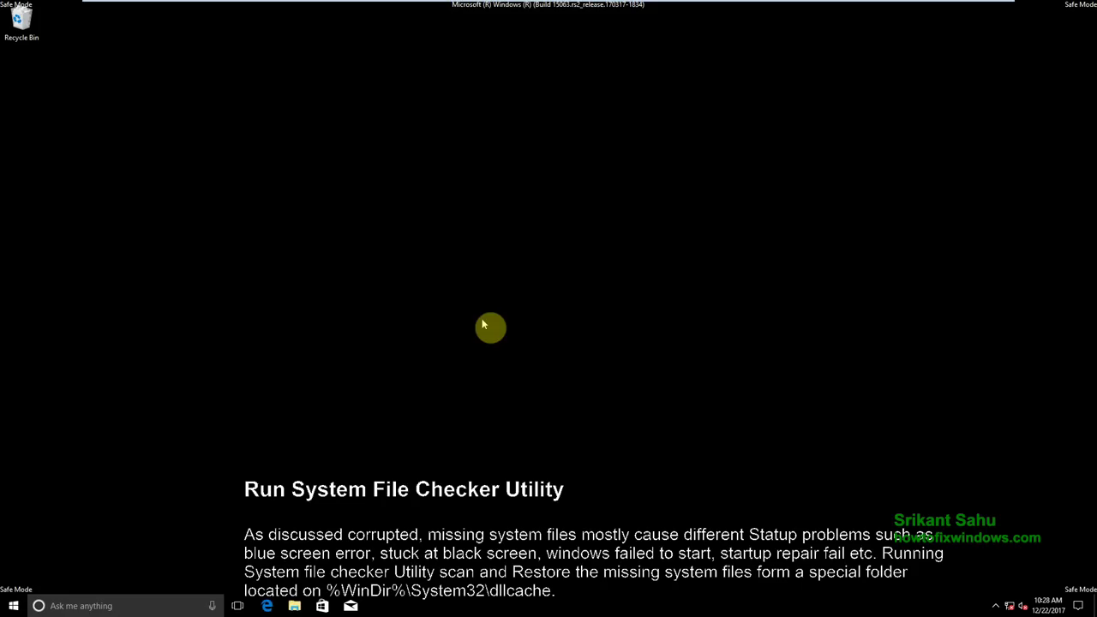
Search Windows for cmd and run Command Prompt as administrator
click(137, 610)
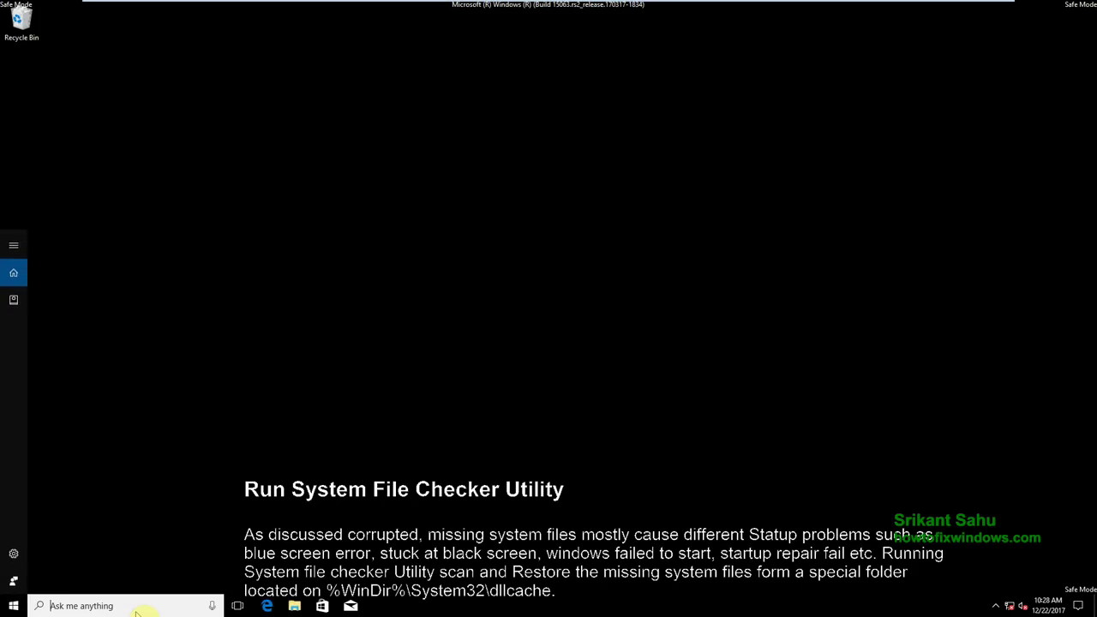
text(d)
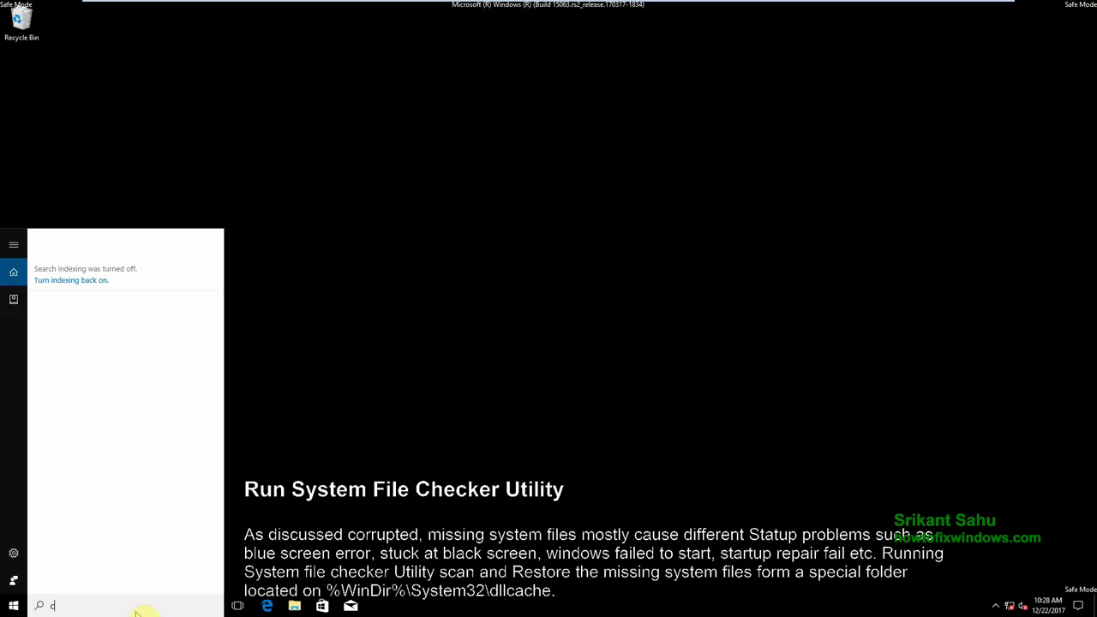
text(md)
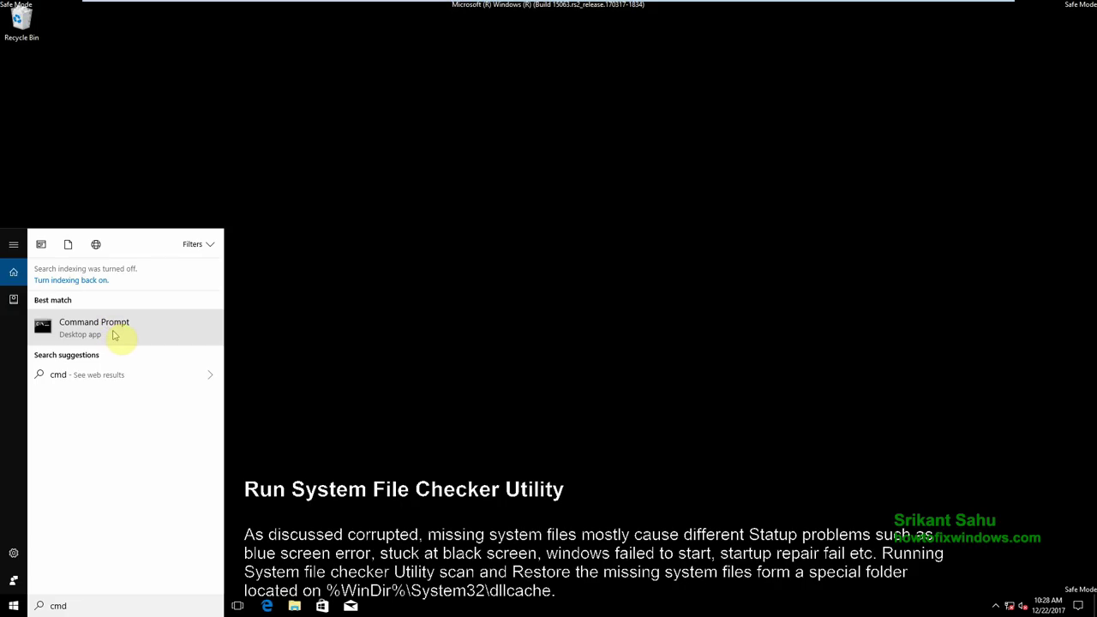
right_click(114, 334)
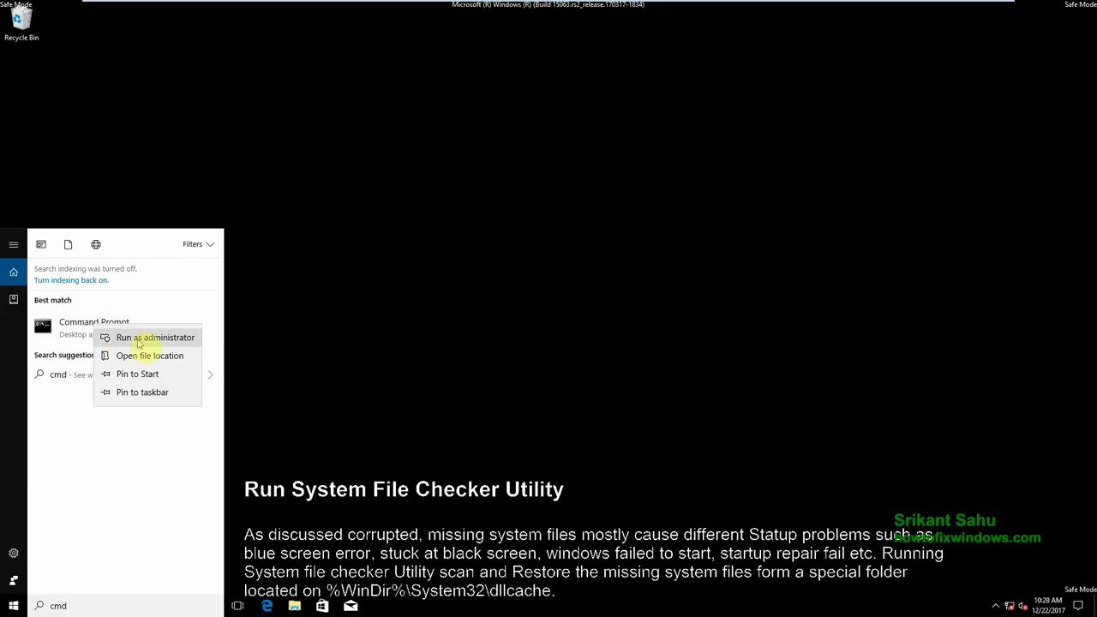
click(136, 339)
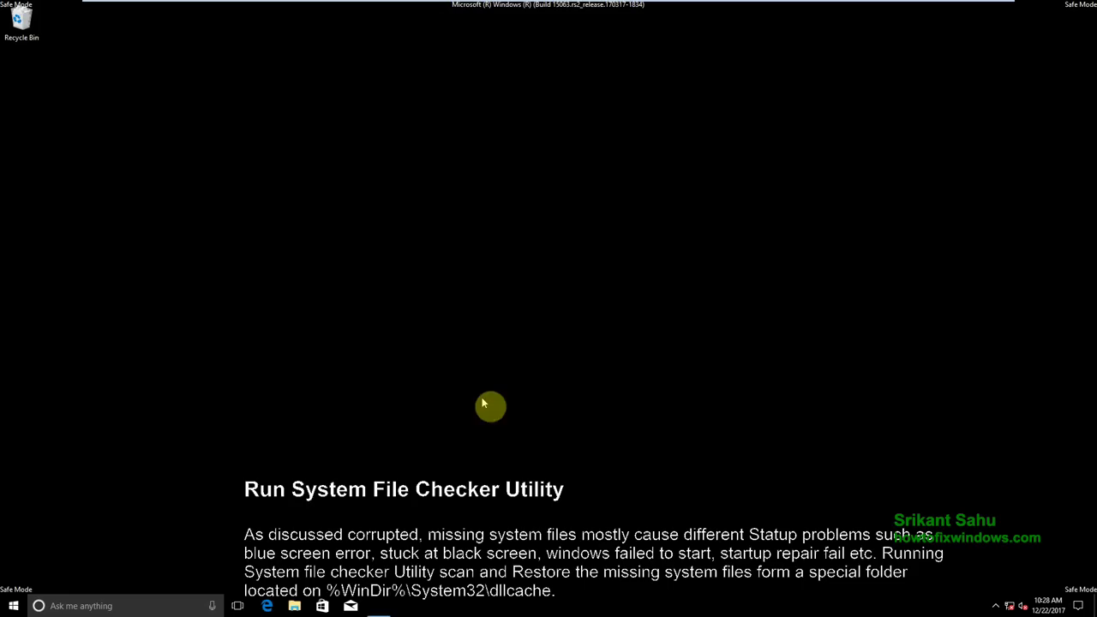
Scan the system files with the command sfc /scannow and highlight the scan's result line
click(382, 242)
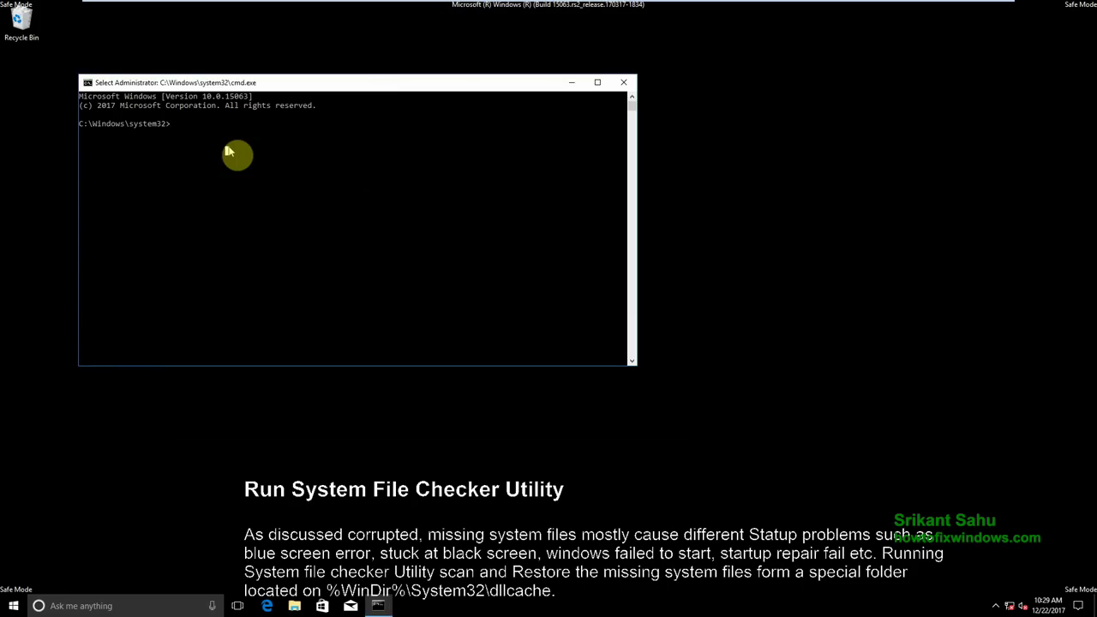
key(Escape)
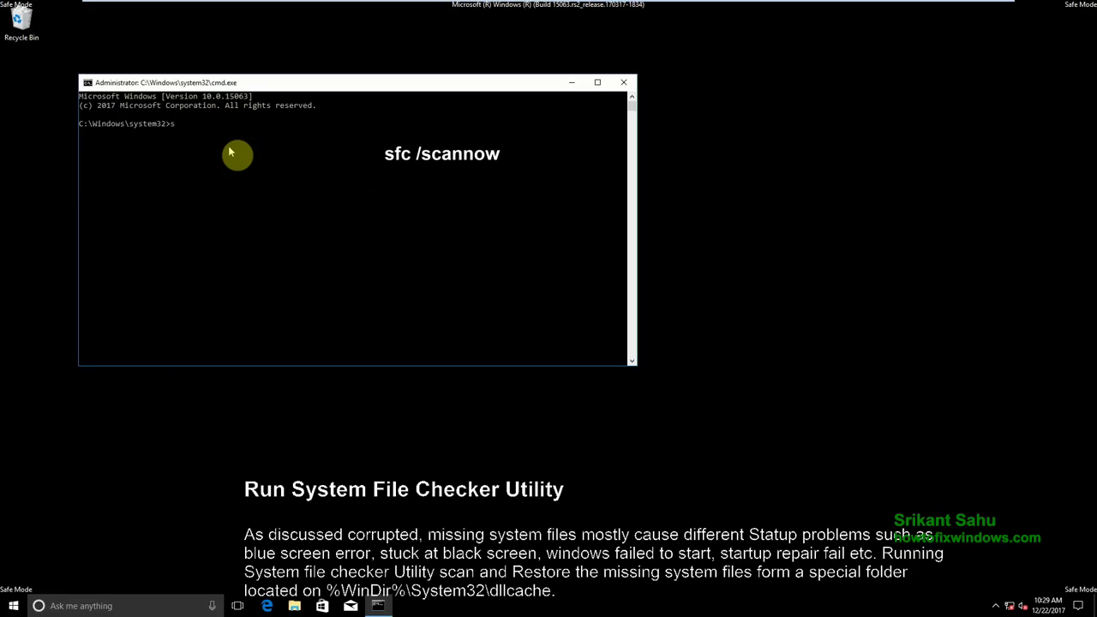
text(sfc /scannow)
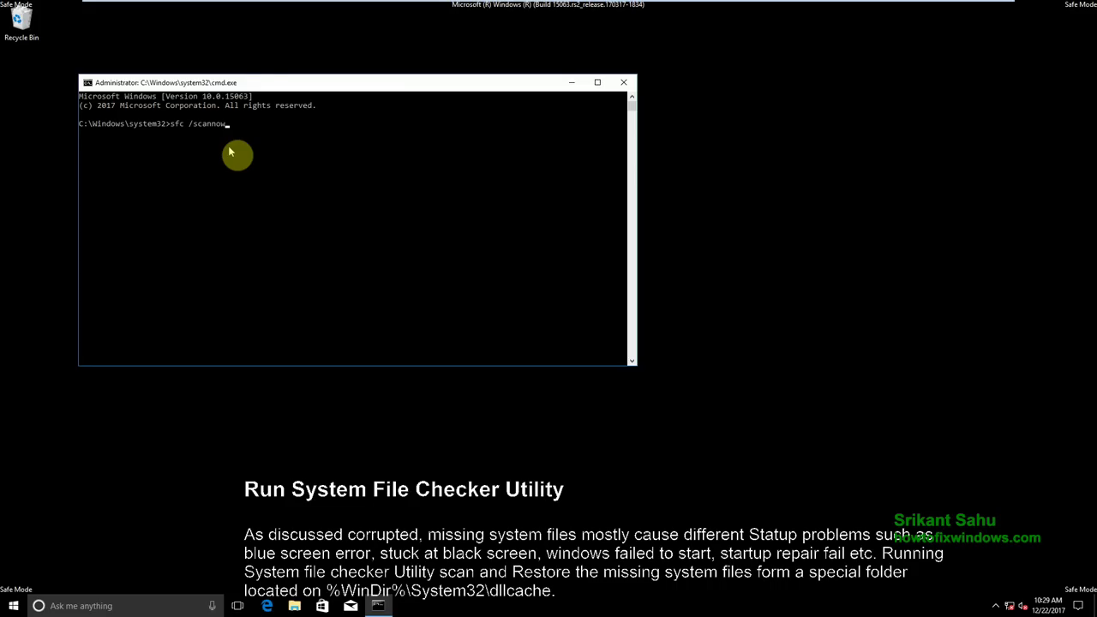
key(Return)
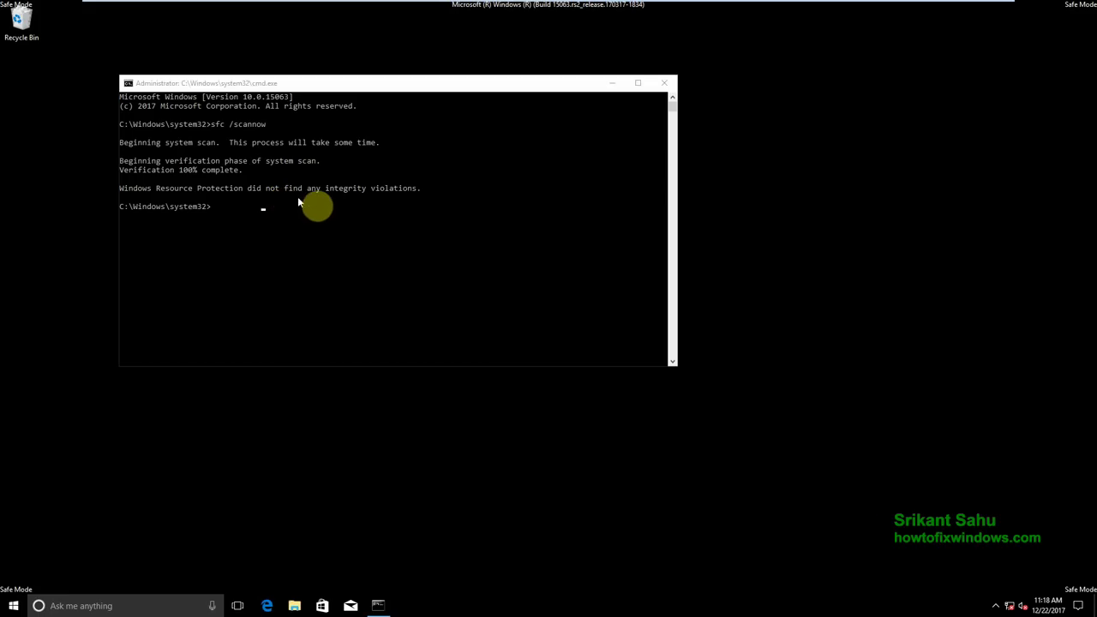
click(422, 194)
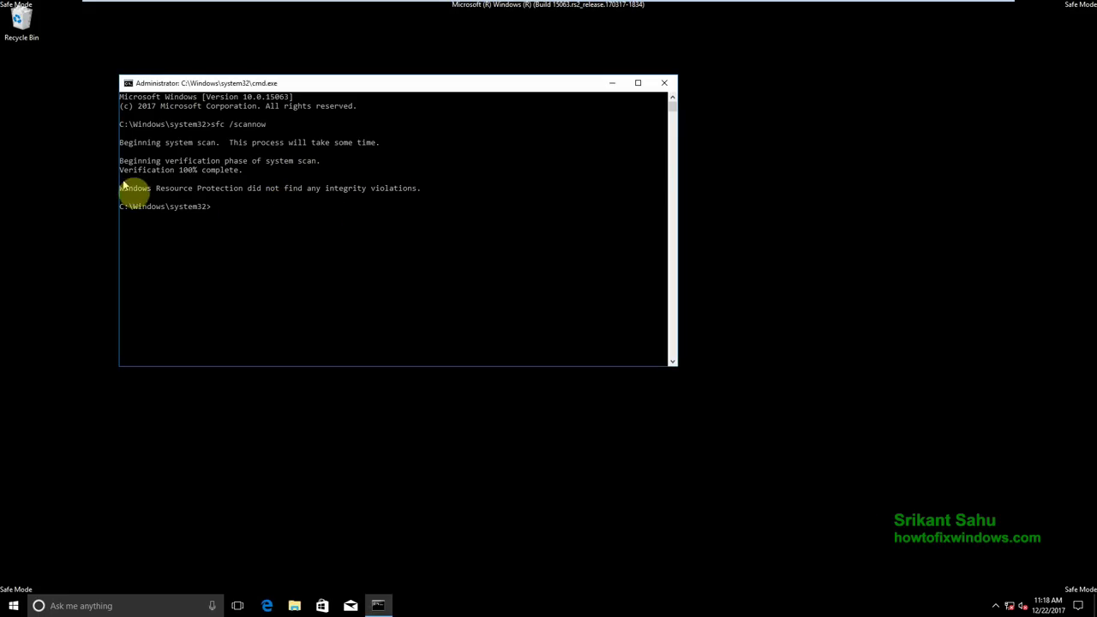
drag(121, 189, 416, 194)
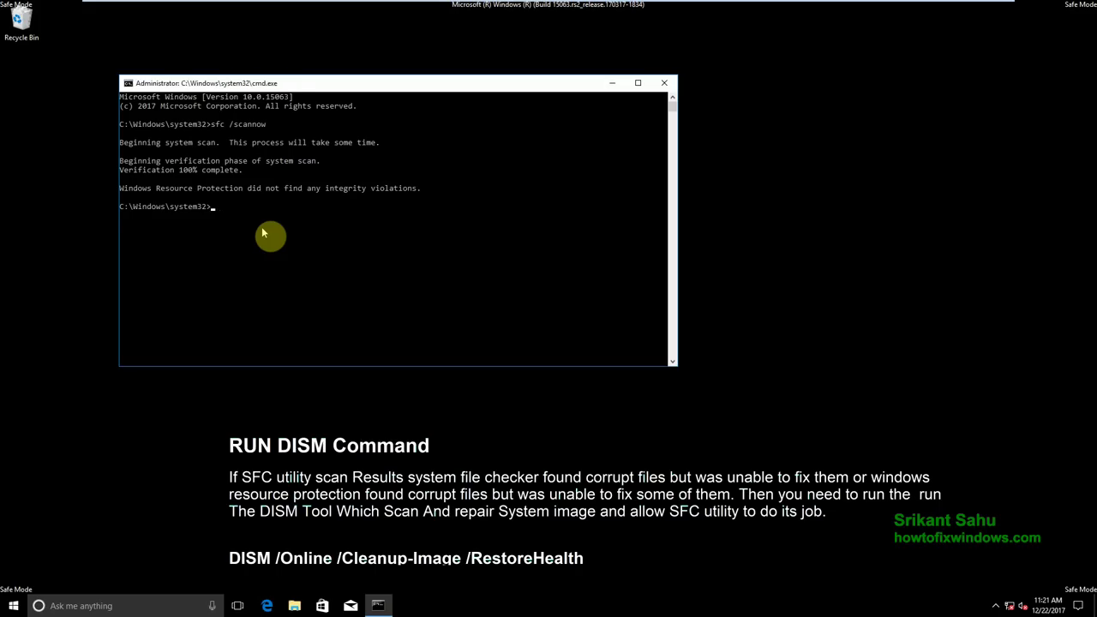
Run DISM /online/cleanup-image/RestoreHealth to repair the system image, and close the Command Prompt window
text(DISM /online/cleanup-image/Restore)
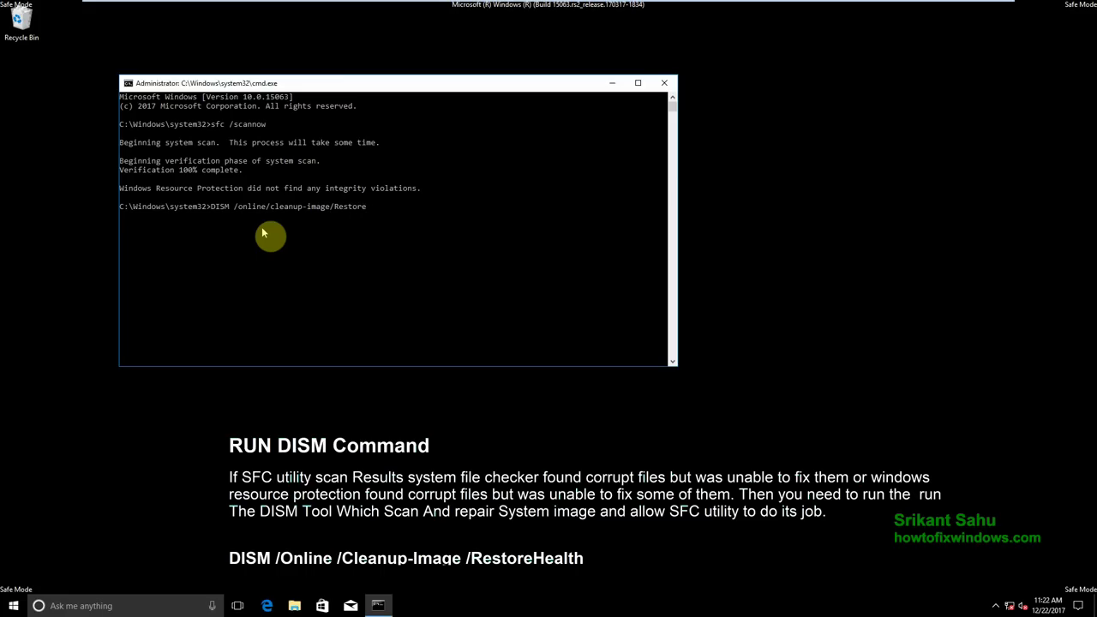
text(Health)
key(Return)
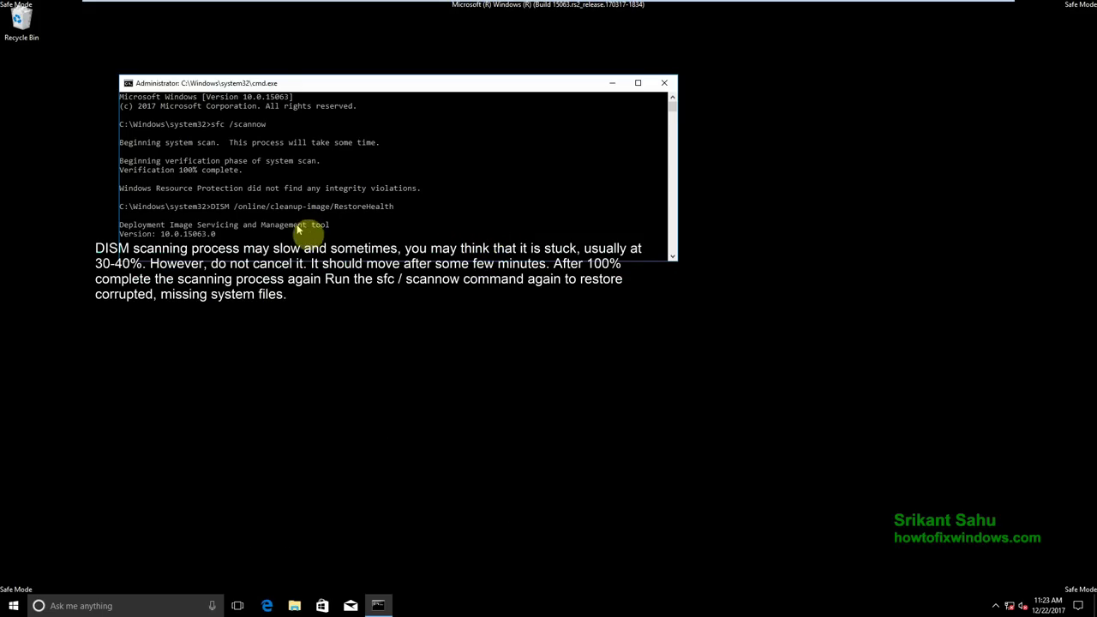
drag(388, 213, 208, 213)
click(664, 83)
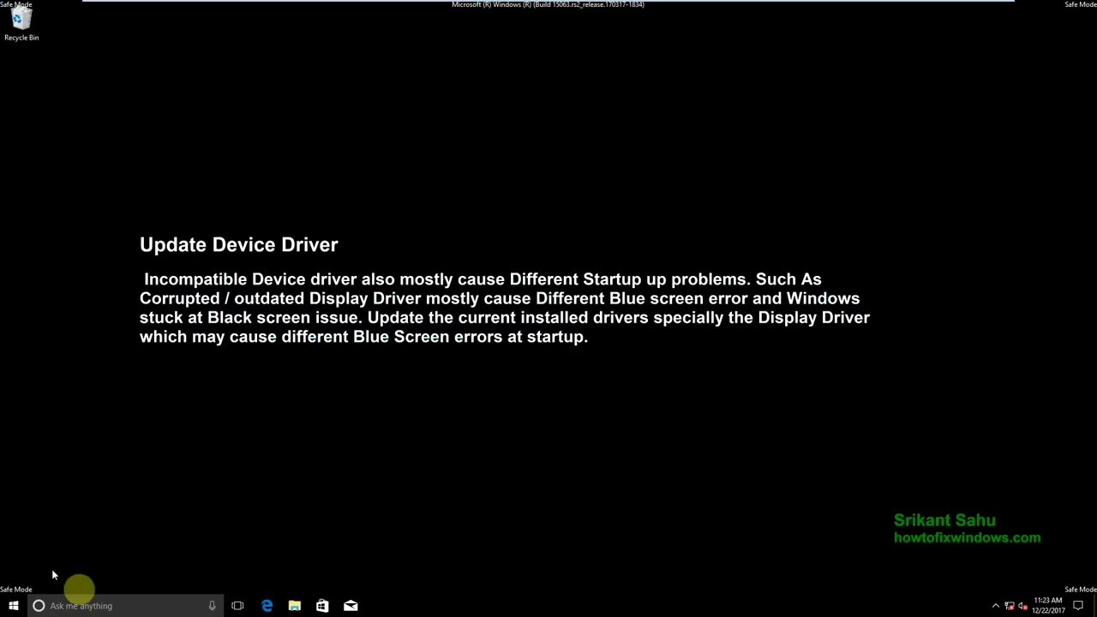
Search Windows for devmgmt.msc, open Device Manager, and move its window nearer the middle of the desktop
click(86, 606)
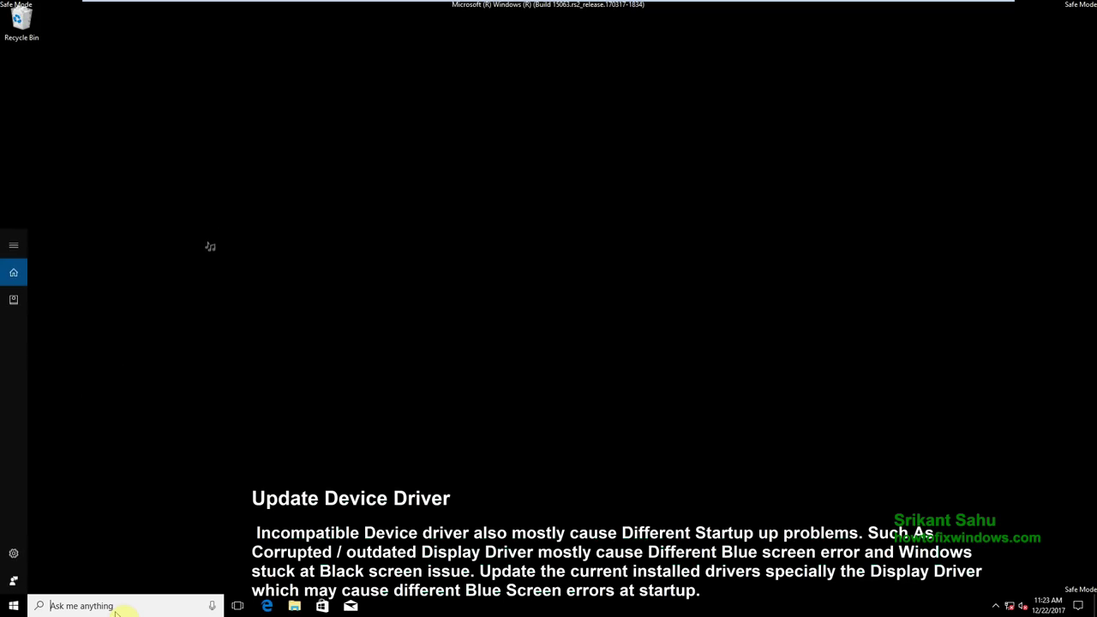
text(de)
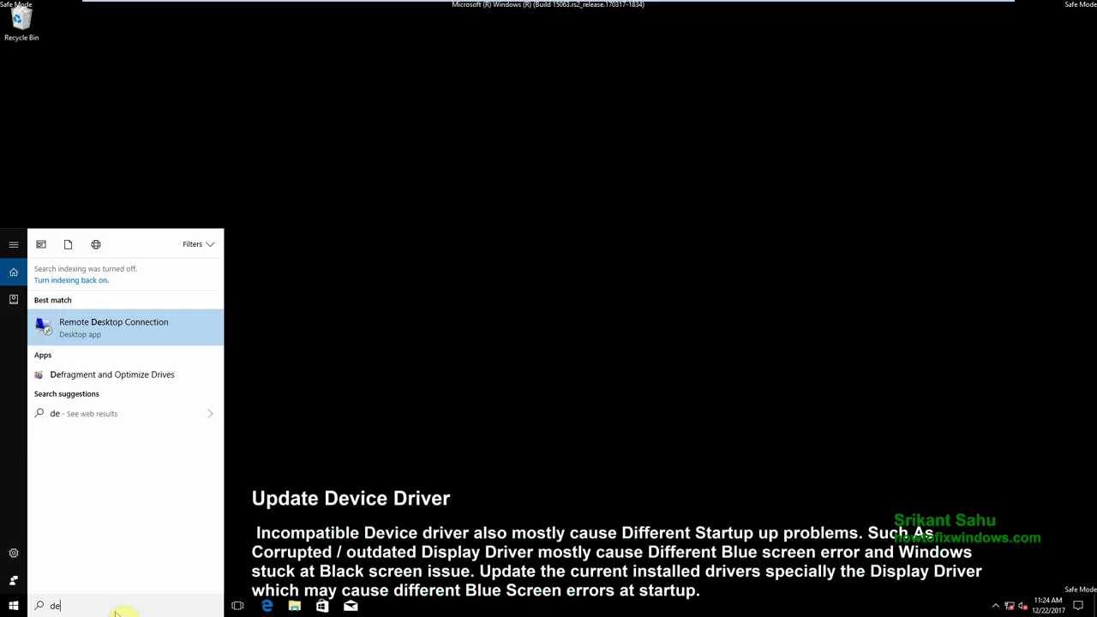
text(vmgmt)
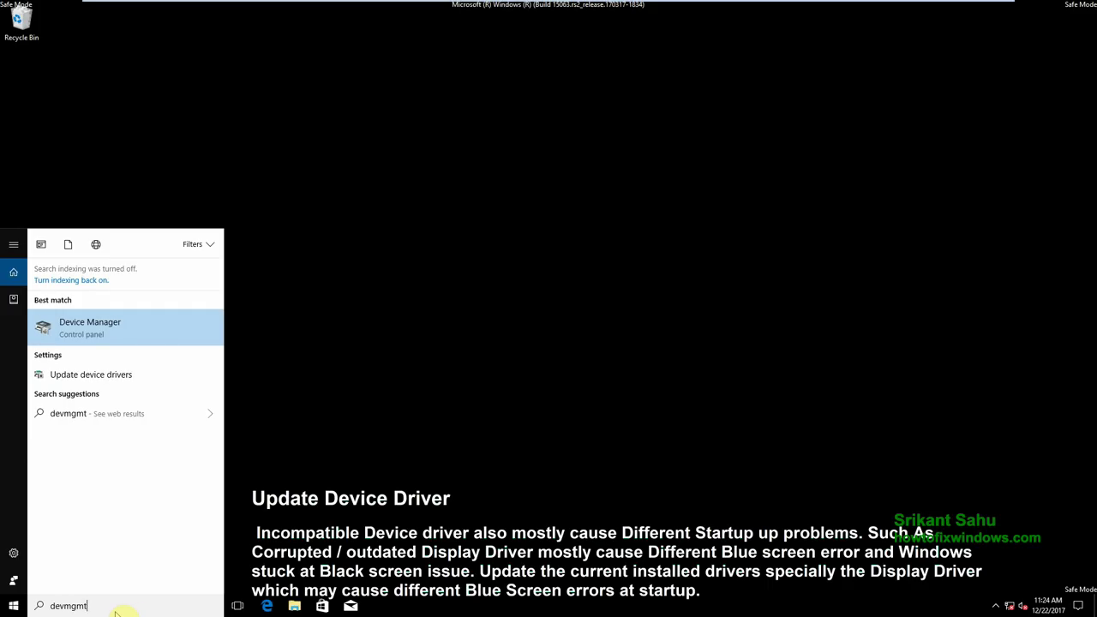
text(.msc)
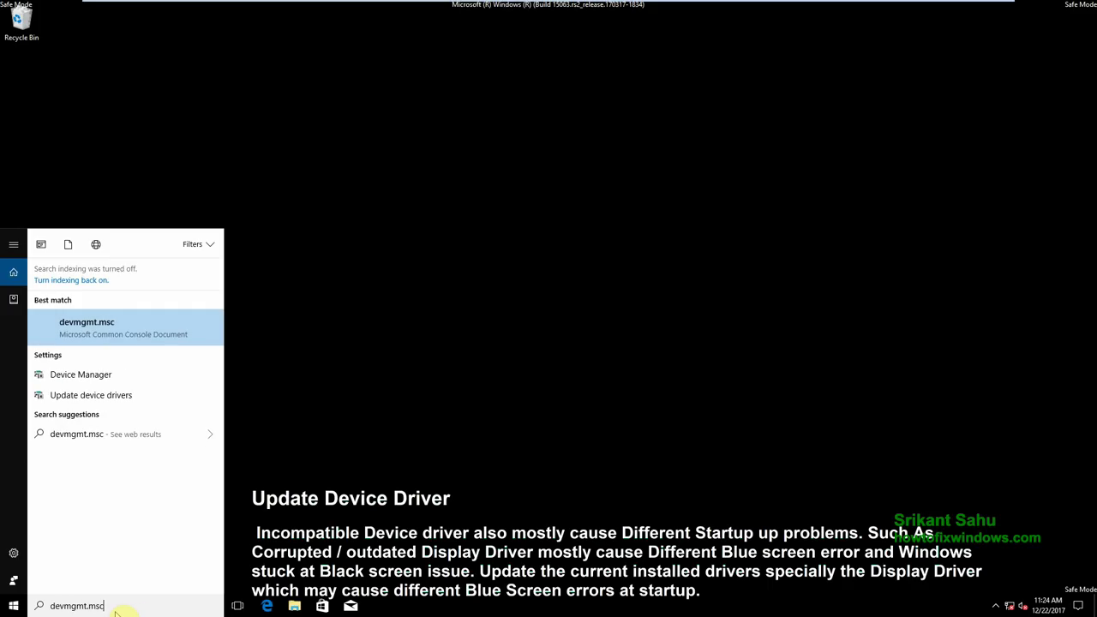
click(95, 328)
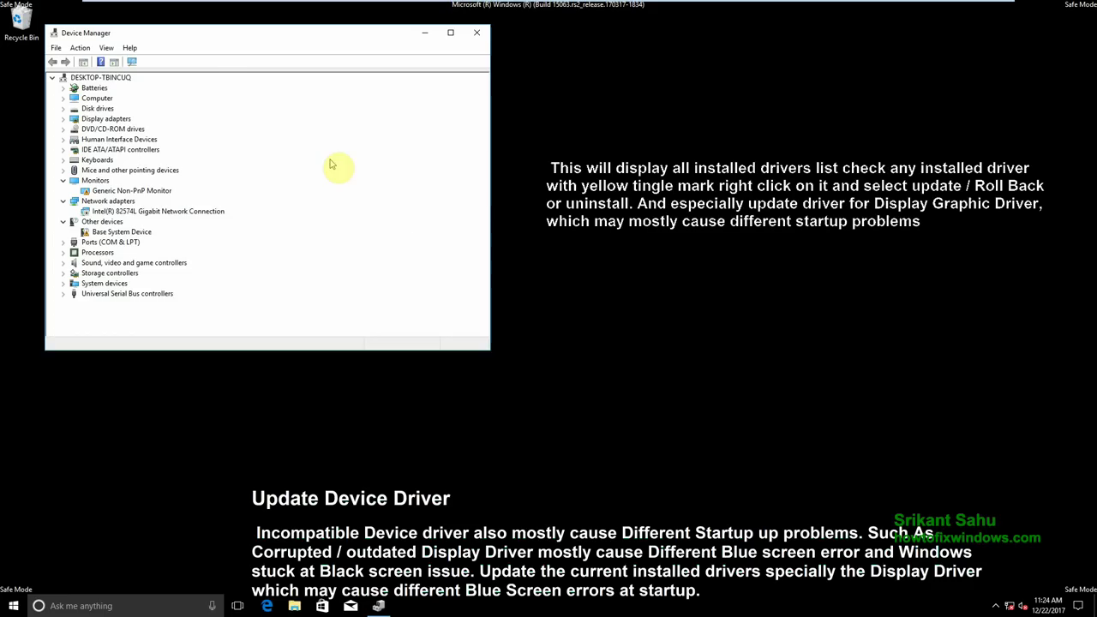
drag(219, 36, 368, 84)
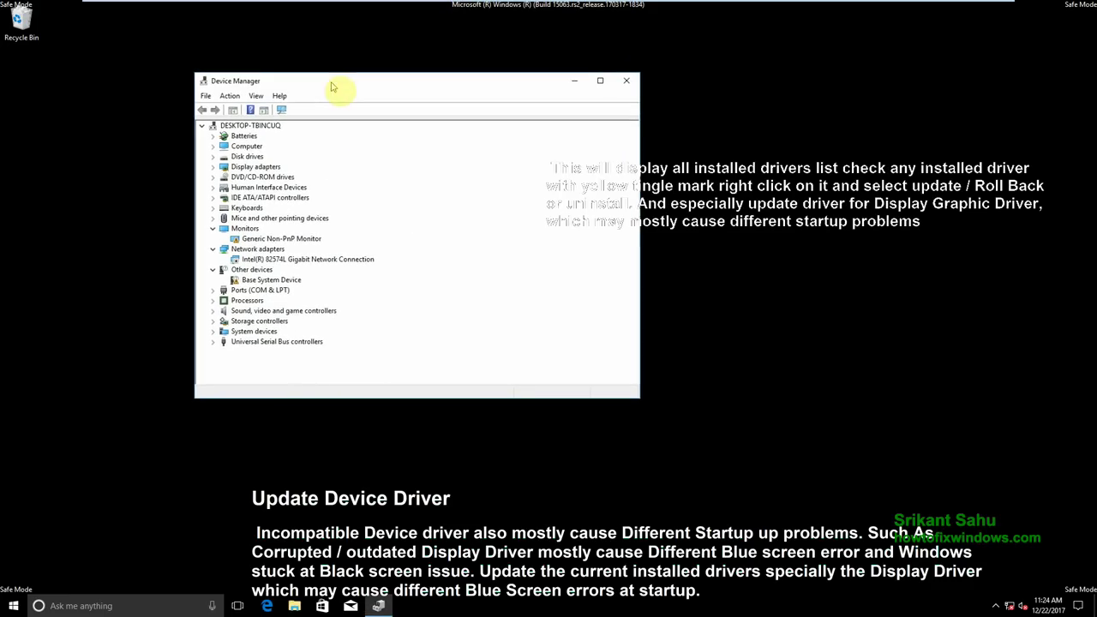
Search automatically for updated driver software for the Base System Device, and extend the search to Windows Update
click(243, 240)
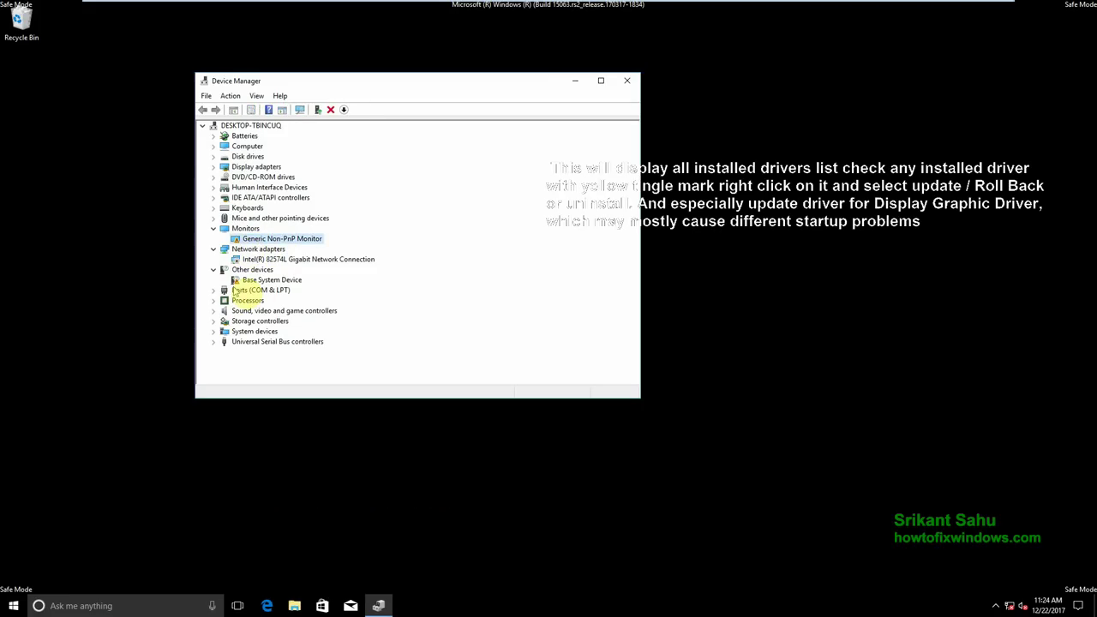
click(255, 283)
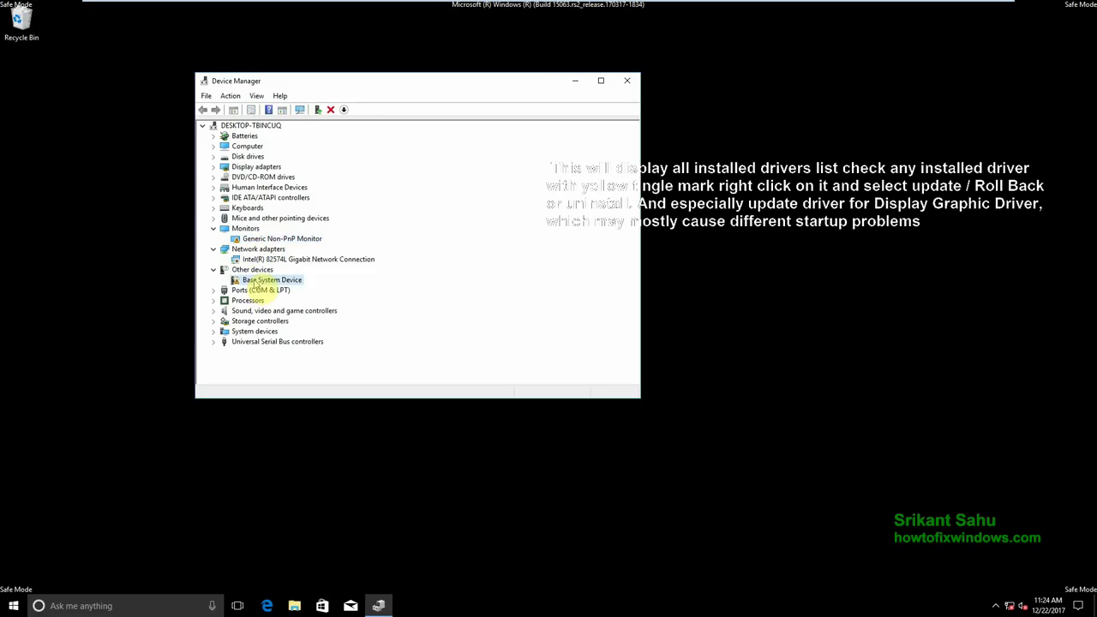
right_click(254, 282)
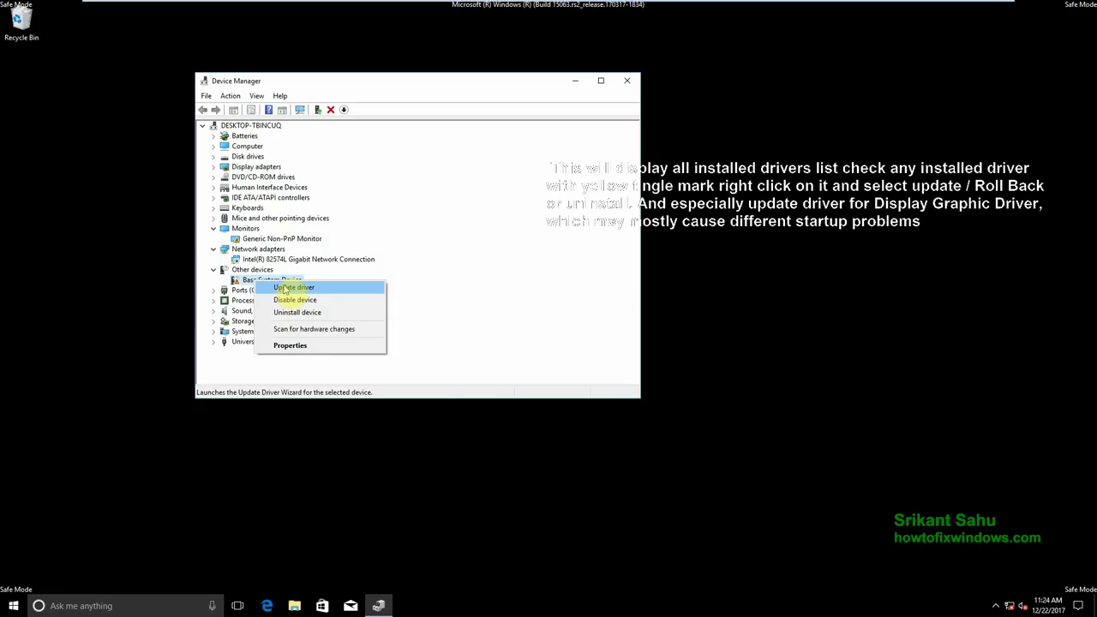
click(283, 288)
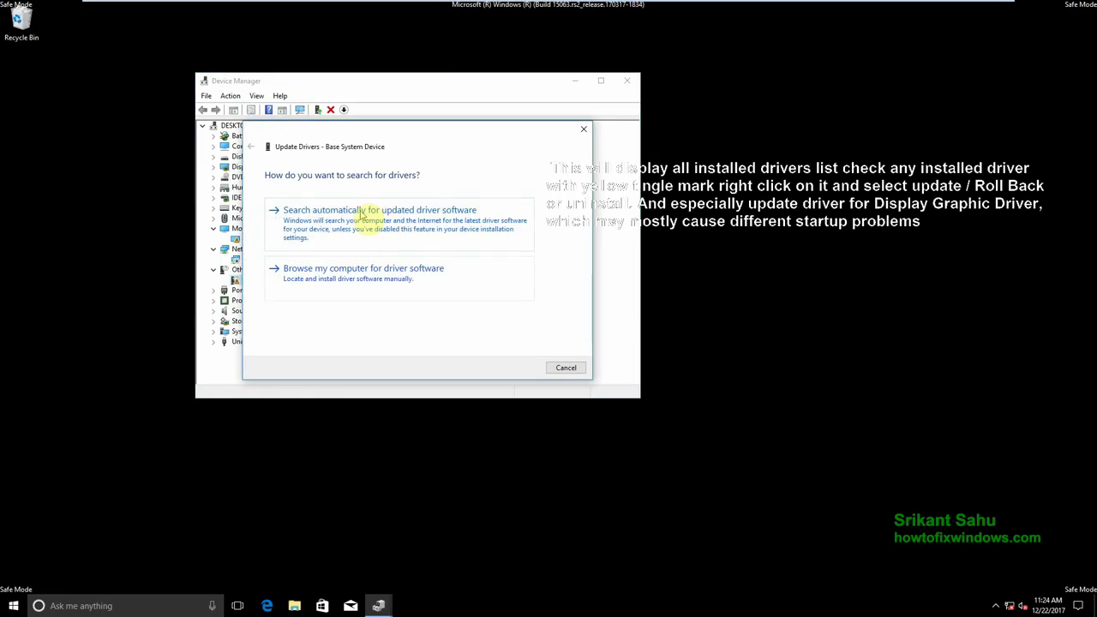
click(365, 222)
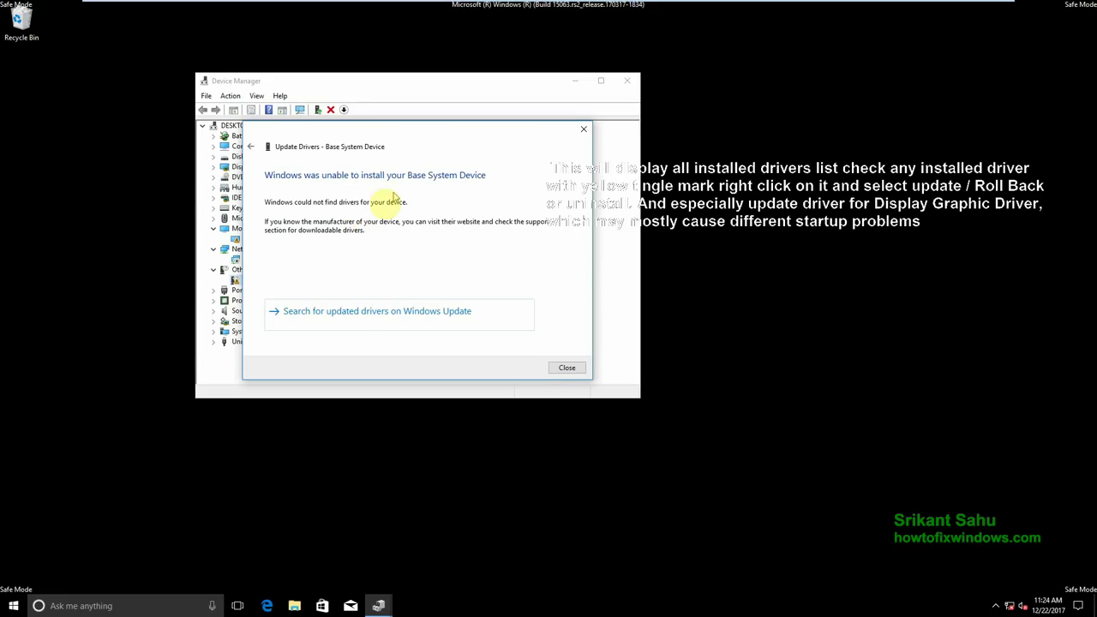
click(356, 317)
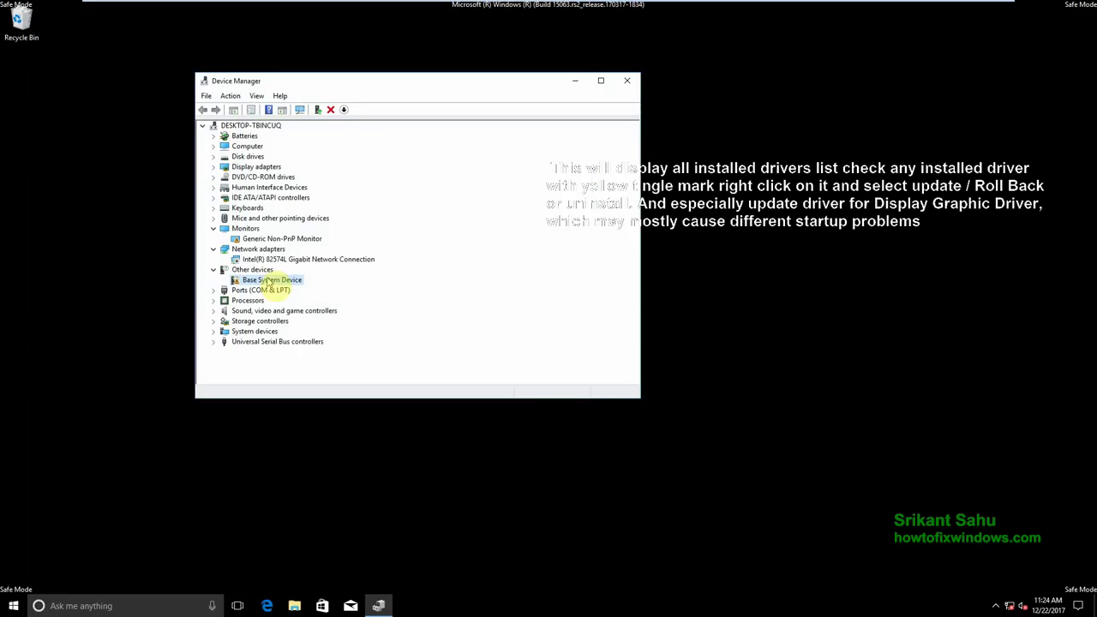
Check the driver properties of the Base System Device for the Roll Back Driver option, and close them without changes
right_click(267, 280)
click(310, 344)
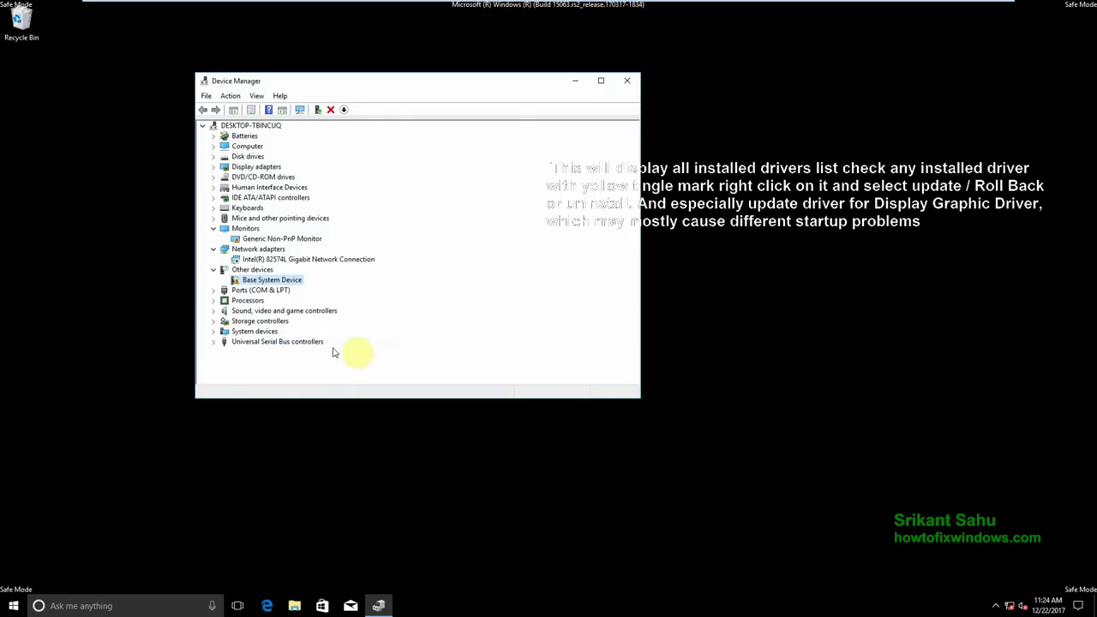
click(348, 134)
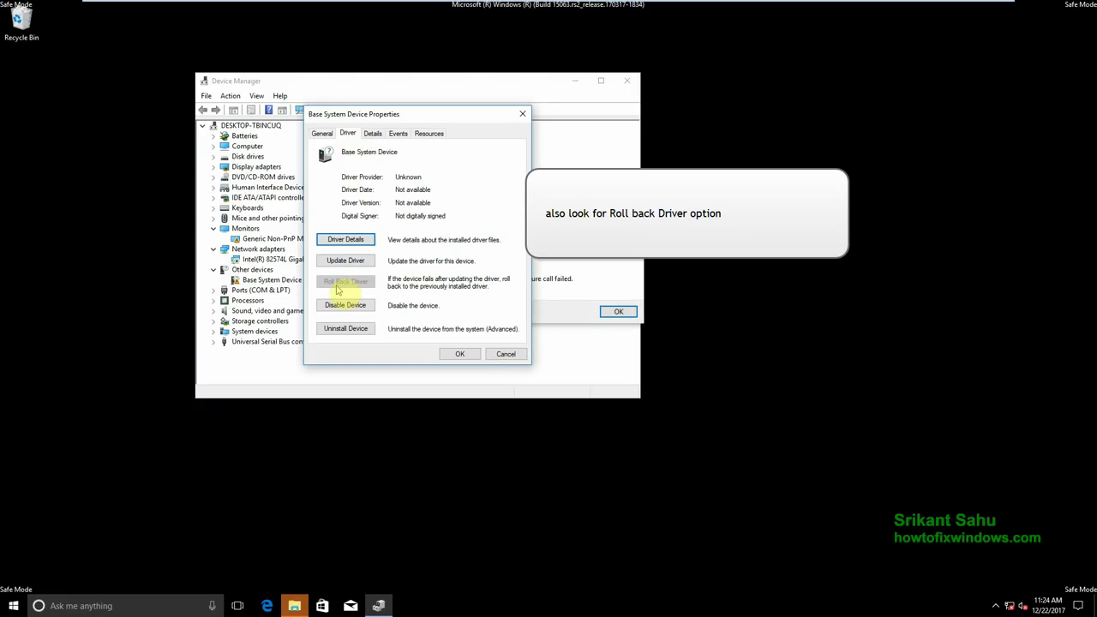
click(506, 354)
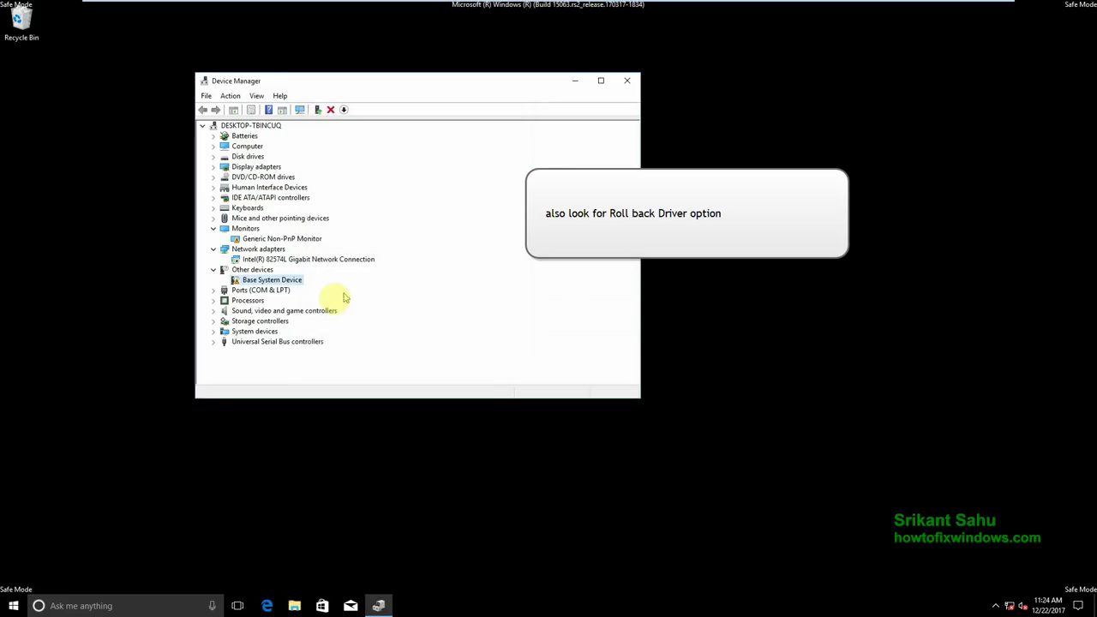
Uninstall the Base System Device under Other devices
right_click(257, 284)
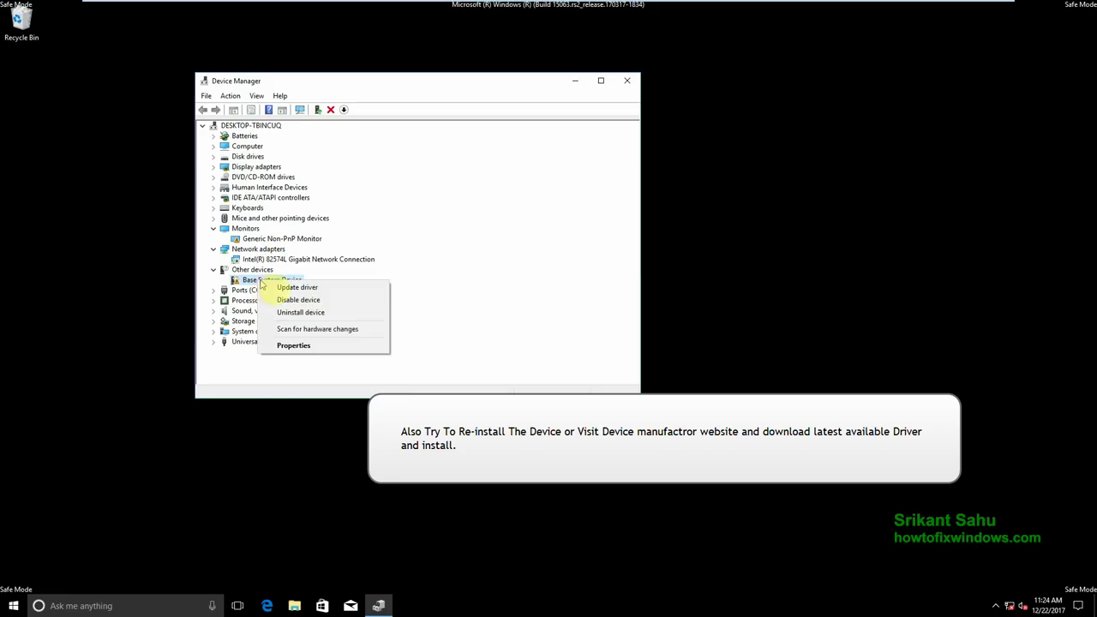
click(317, 314)
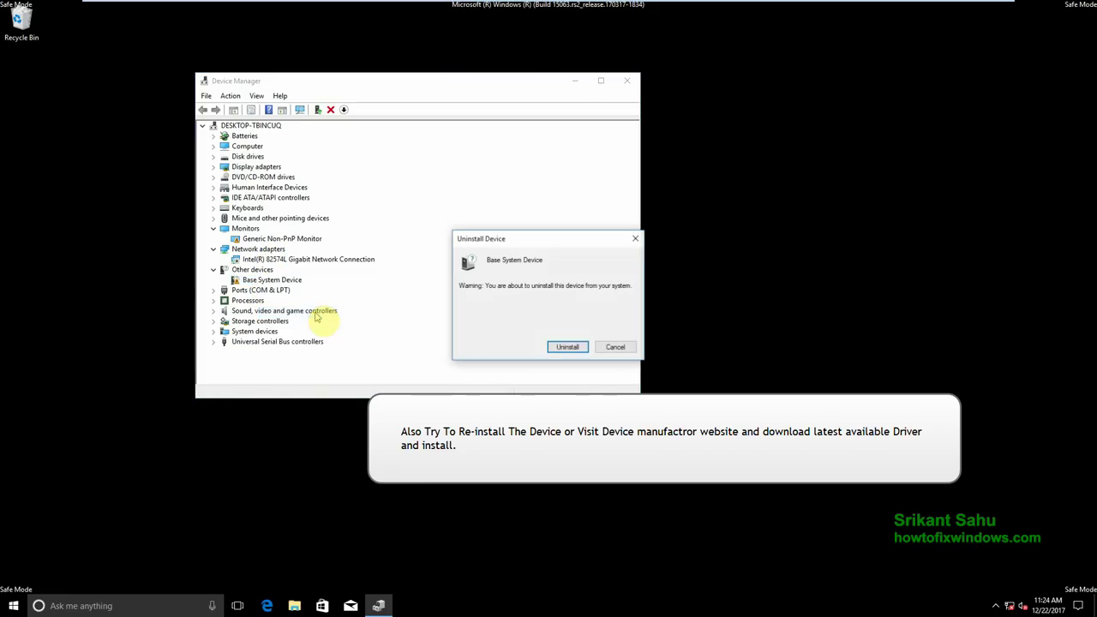
click(569, 348)
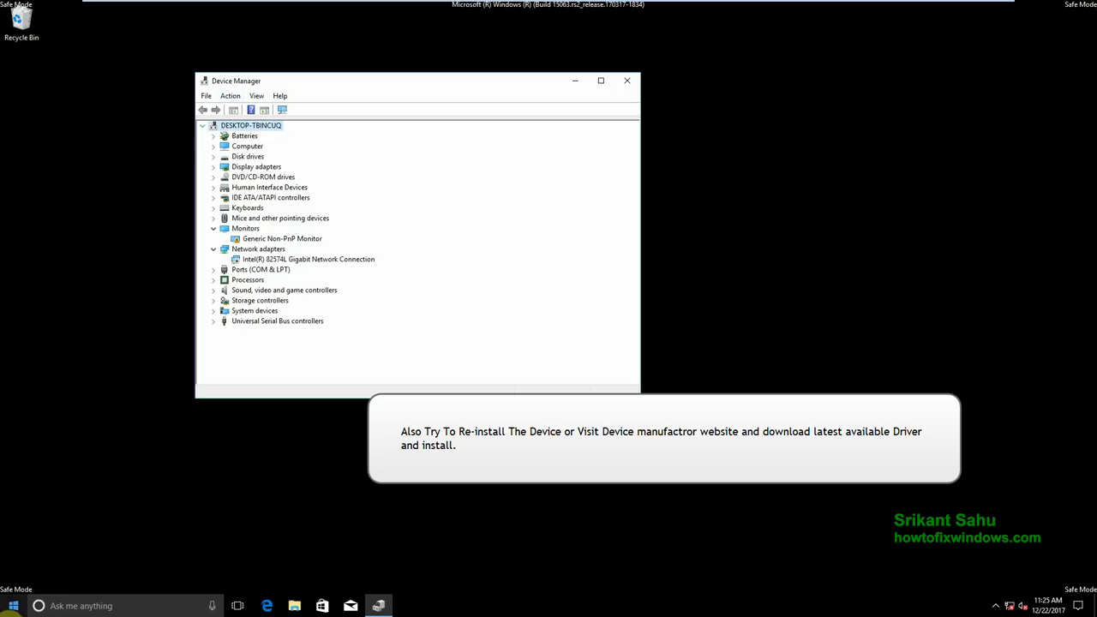
click(16, 605)
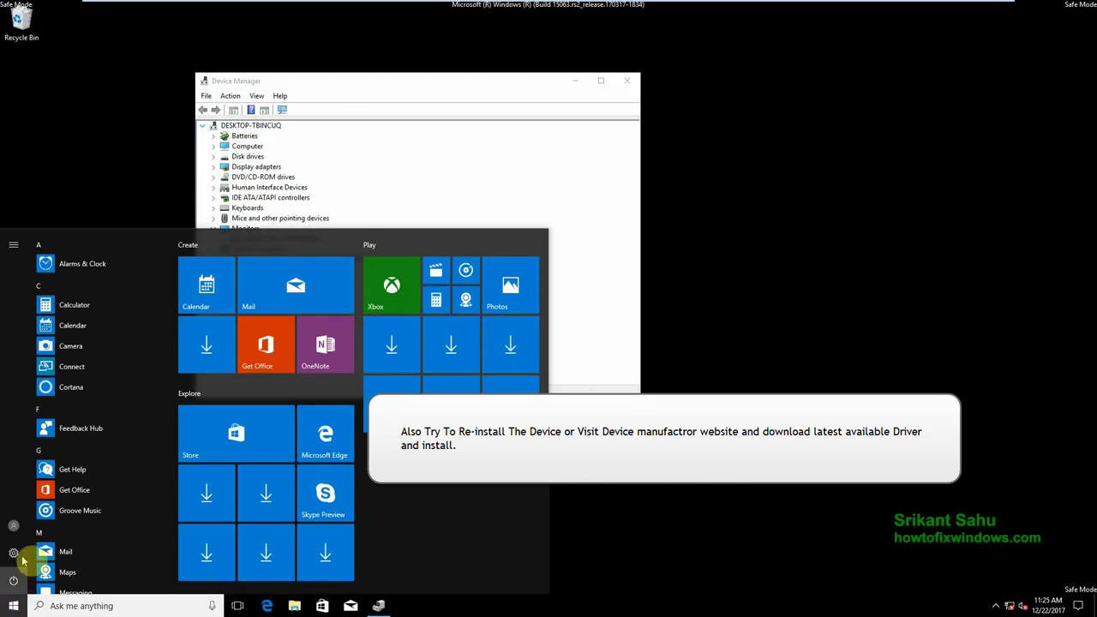
click(34, 580)
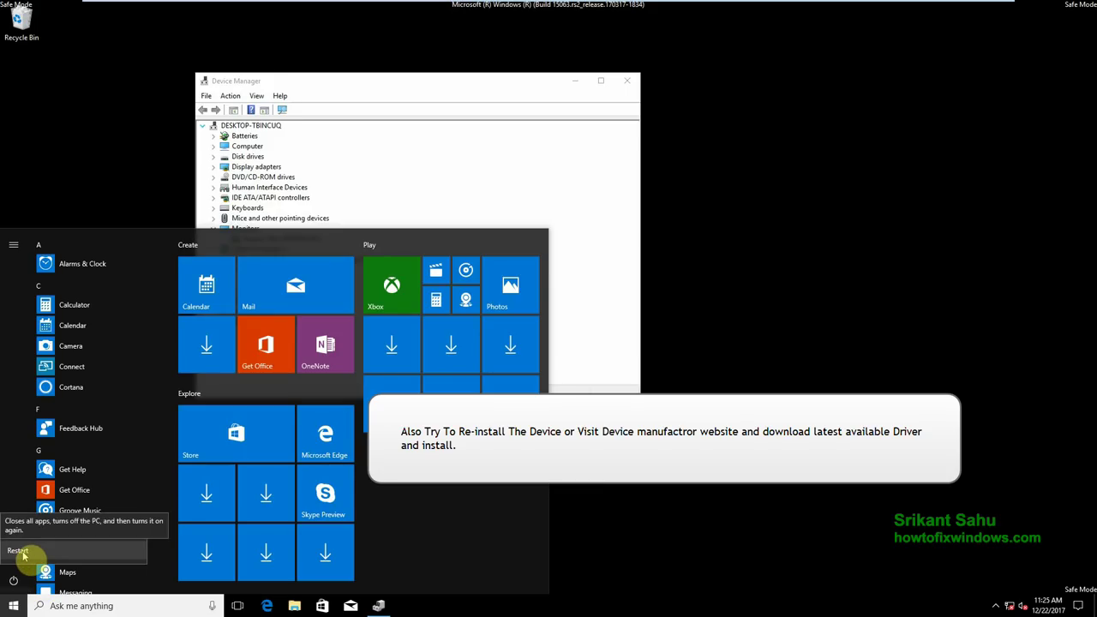
click(604, 252)
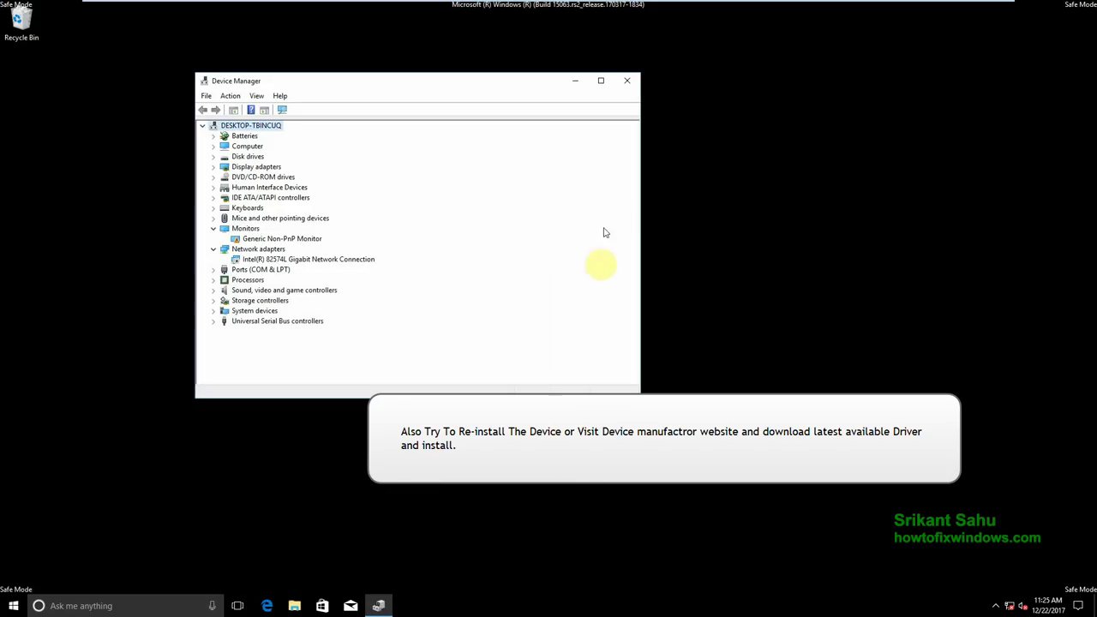
Scan for hardware changes in Device Manager
click(229, 96)
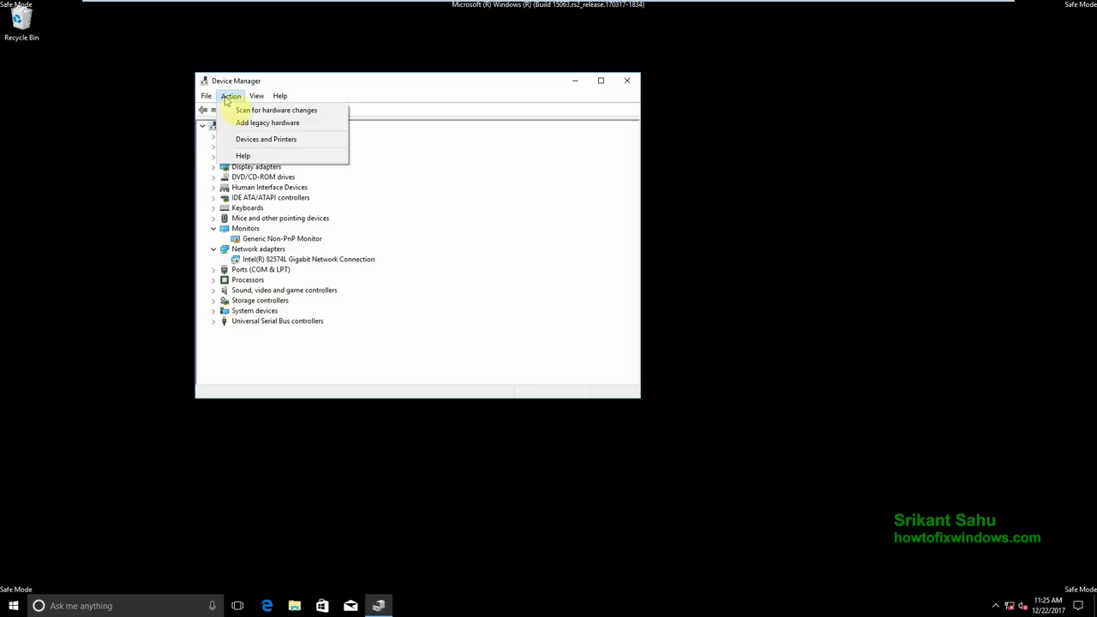
click(274, 111)
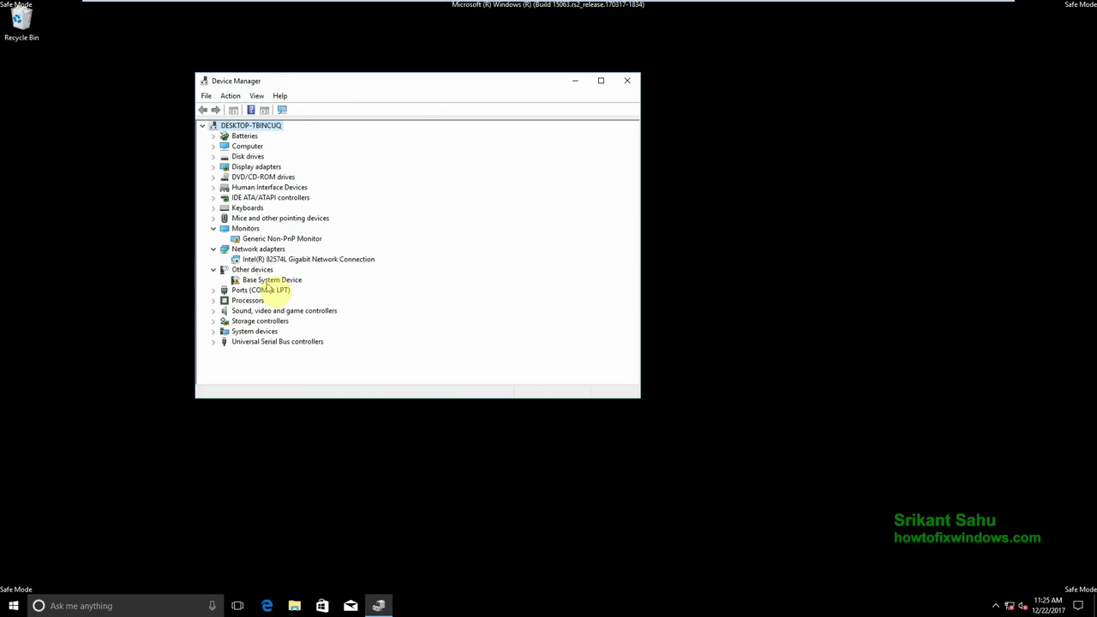
Search automatically for updated driver software for the Microsoft Basic Display Adapter, and close the update wizard
click(213, 167)
right_click(291, 178)
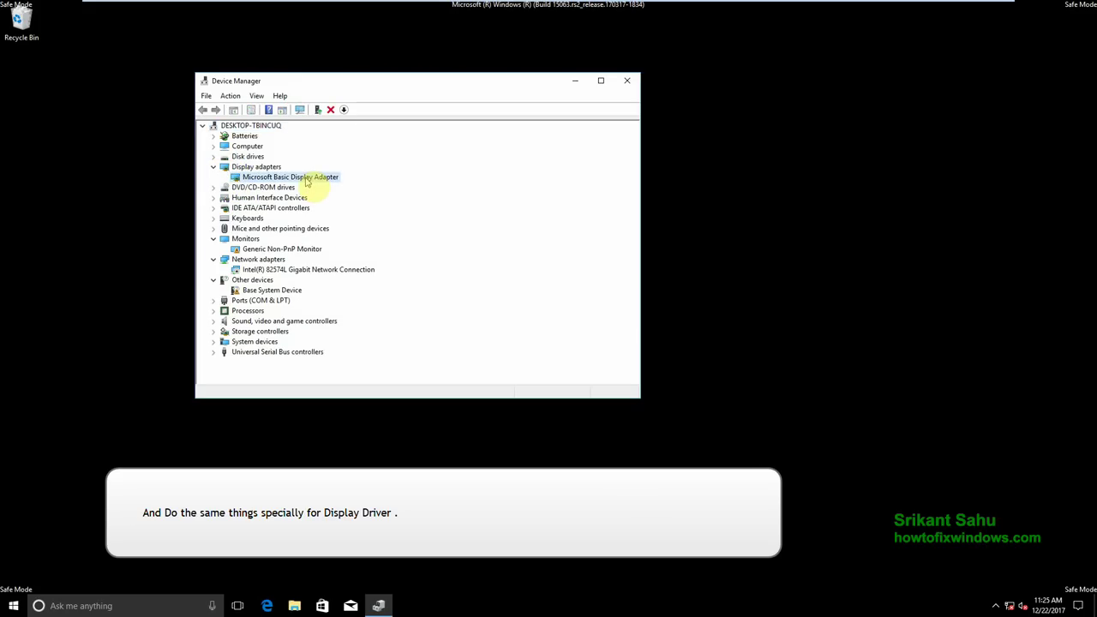
click(315, 183)
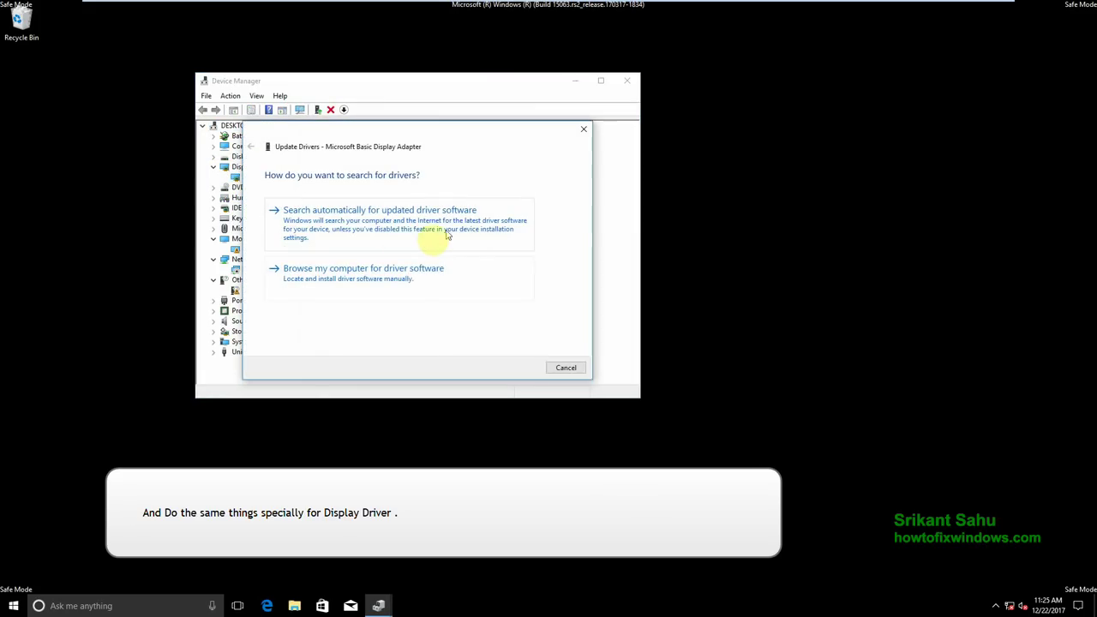
click(411, 228)
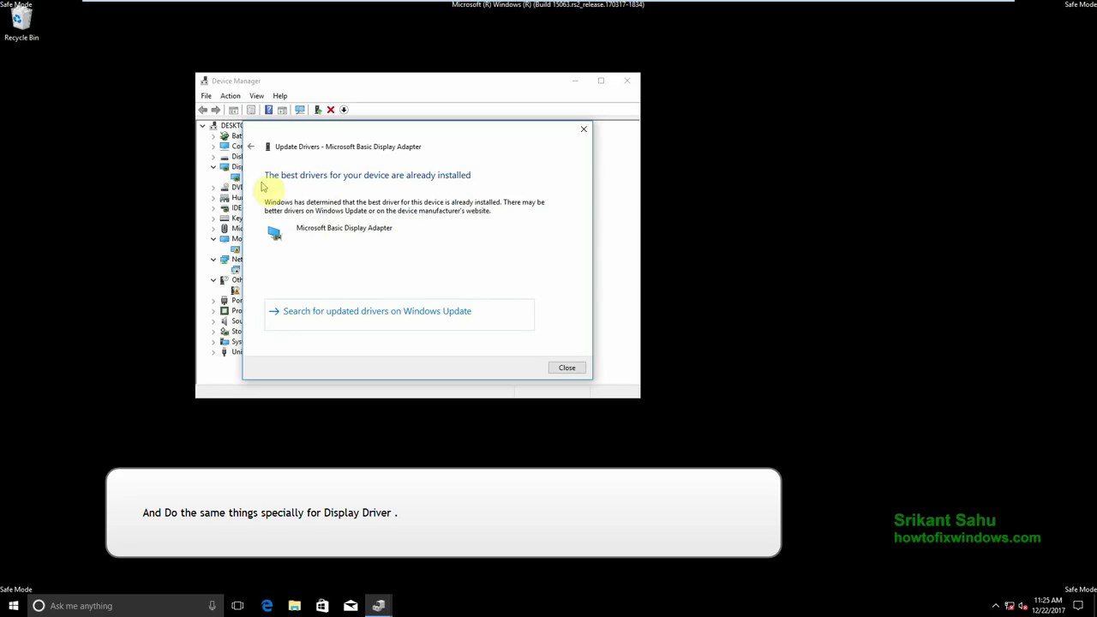
click(566, 366)
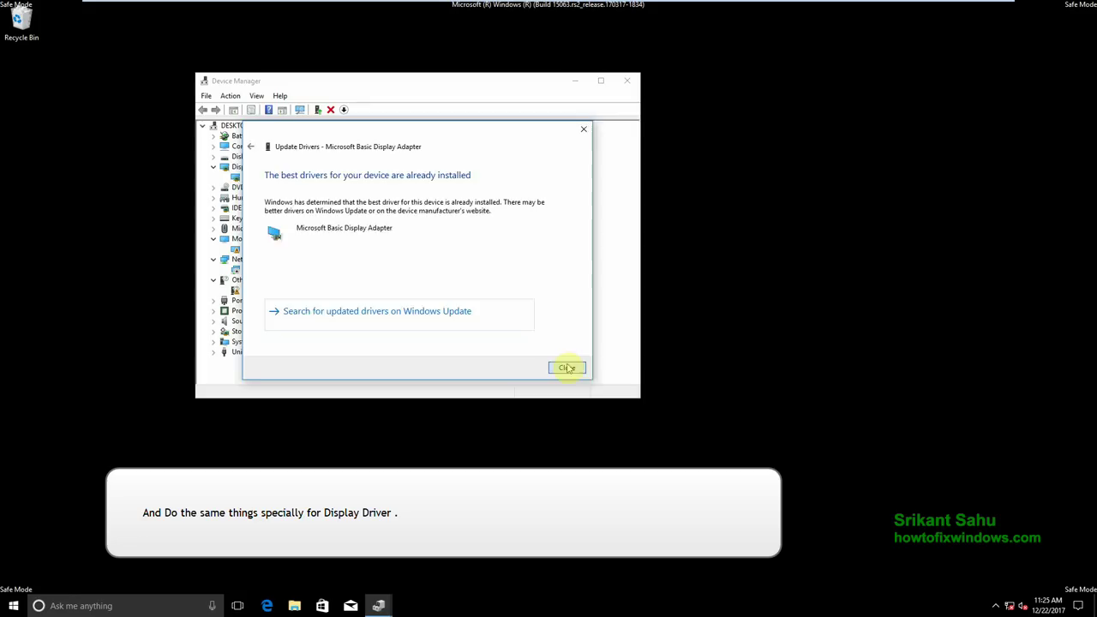
Start a manual driver update for the Microsoft Basic Display Adapter, browsing the computer with Documents as the driver search folder
right_click(283, 177)
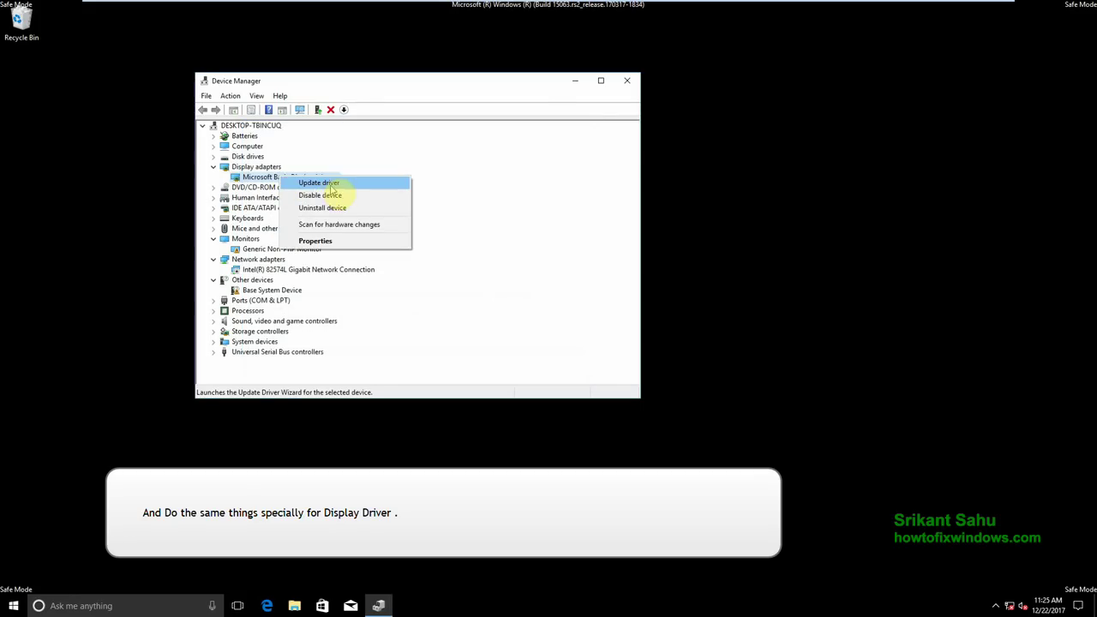
click(334, 183)
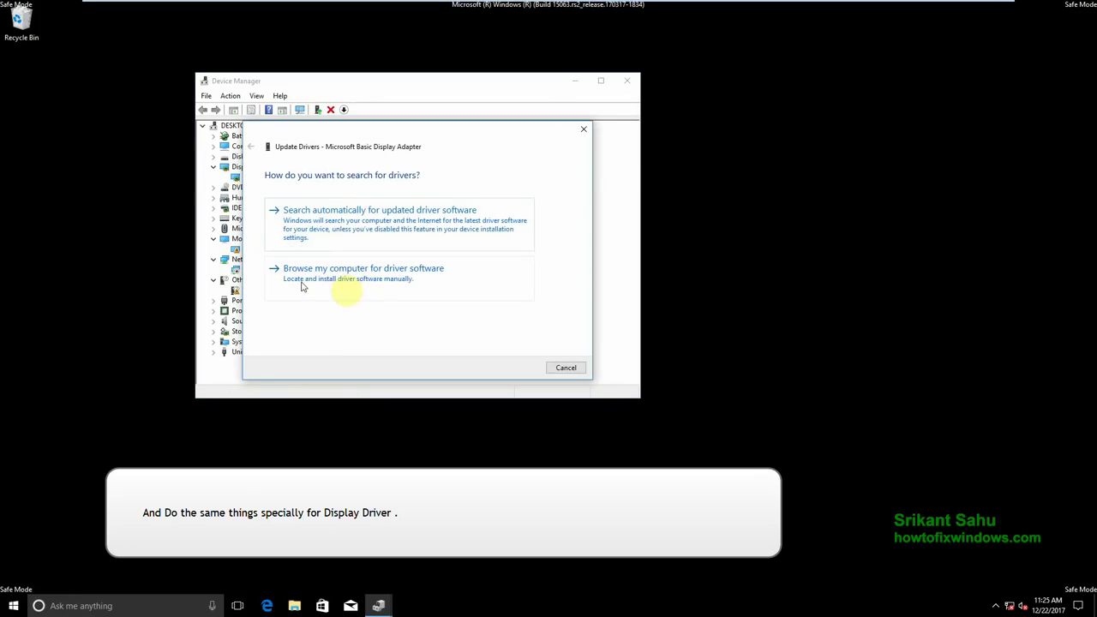
click(362, 280)
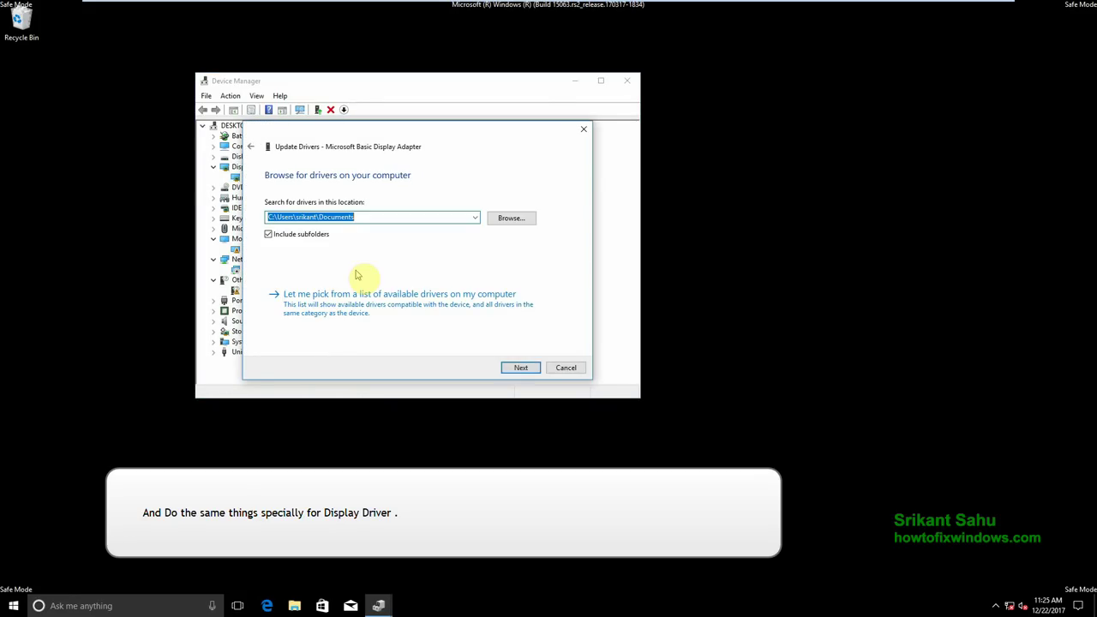
click(513, 217)
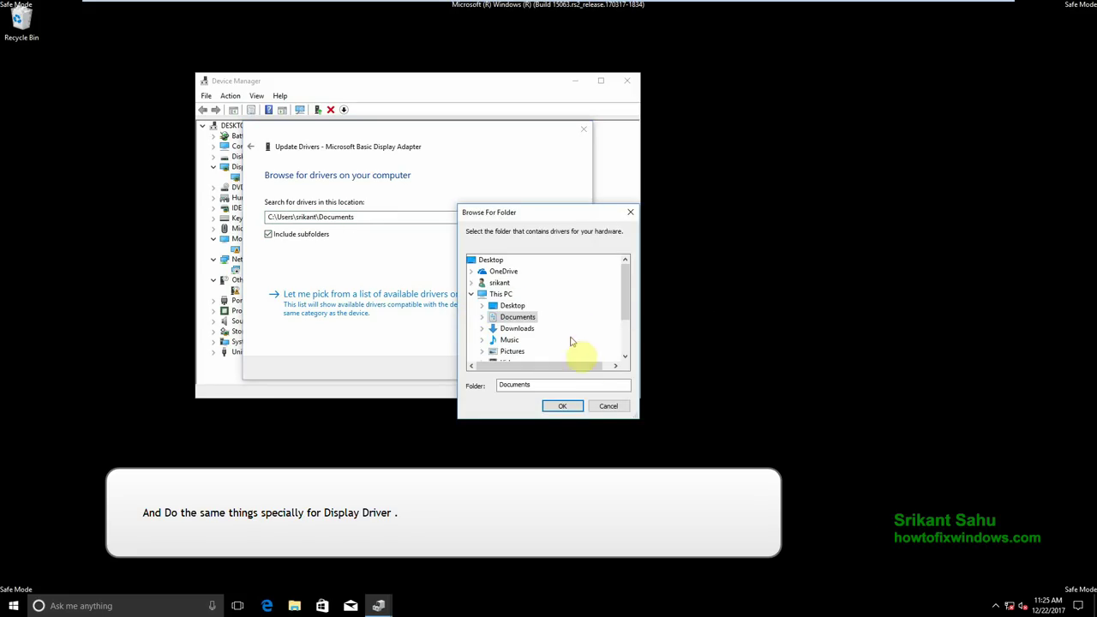
click(563, 406)
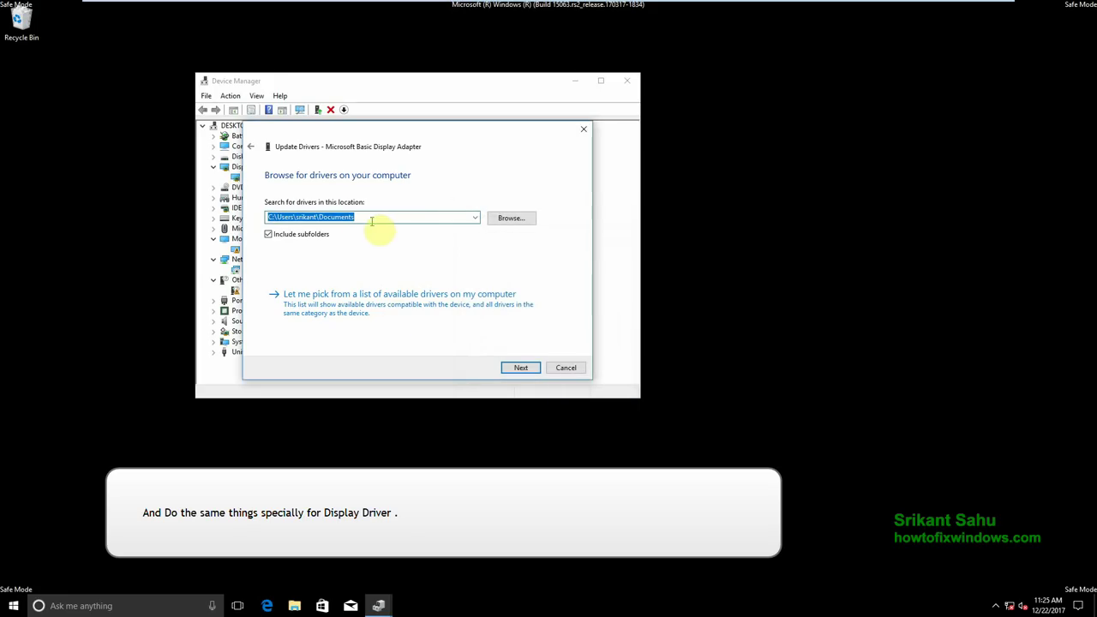
Install the Microsoft Basic Display Adapter driver from the list of available drivers on the computer, and close the wizard
click(362, 311)
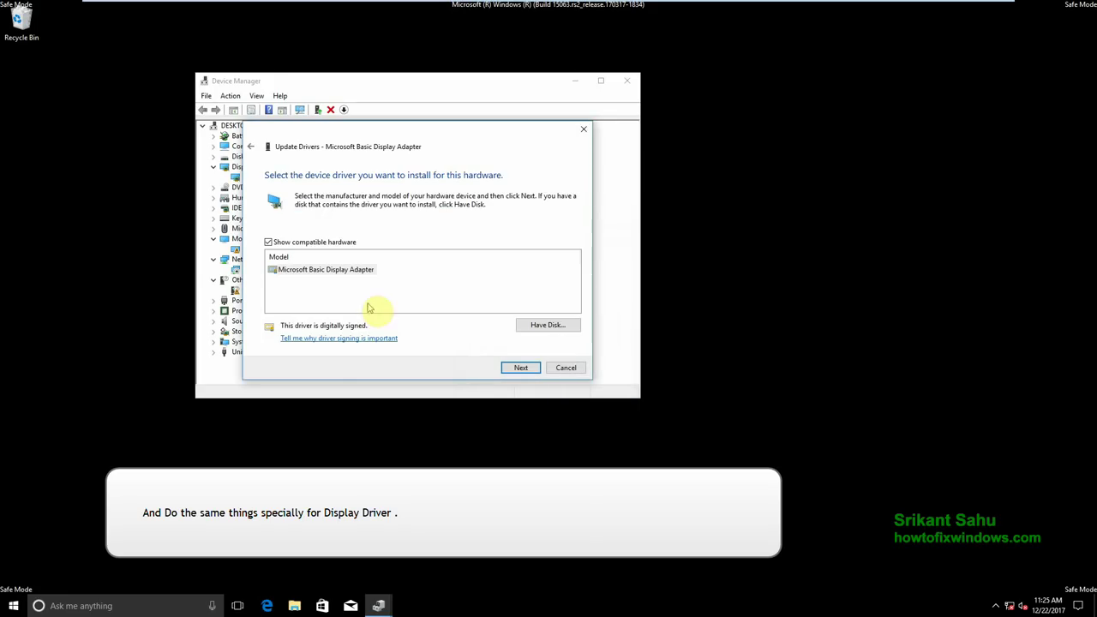
click(351, 271)
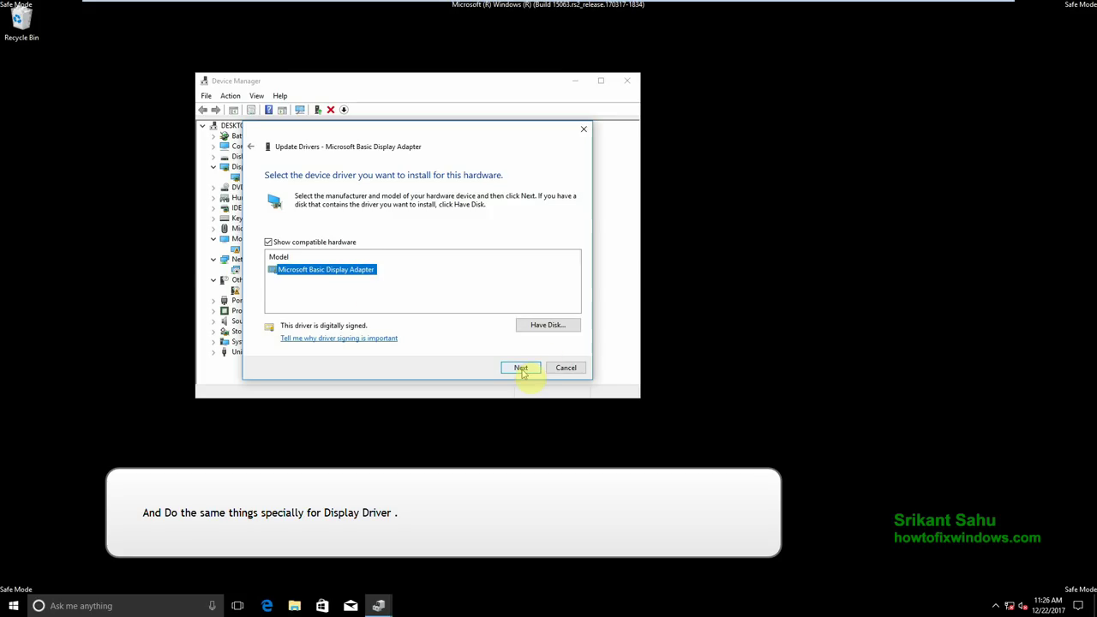
click(520, 369)
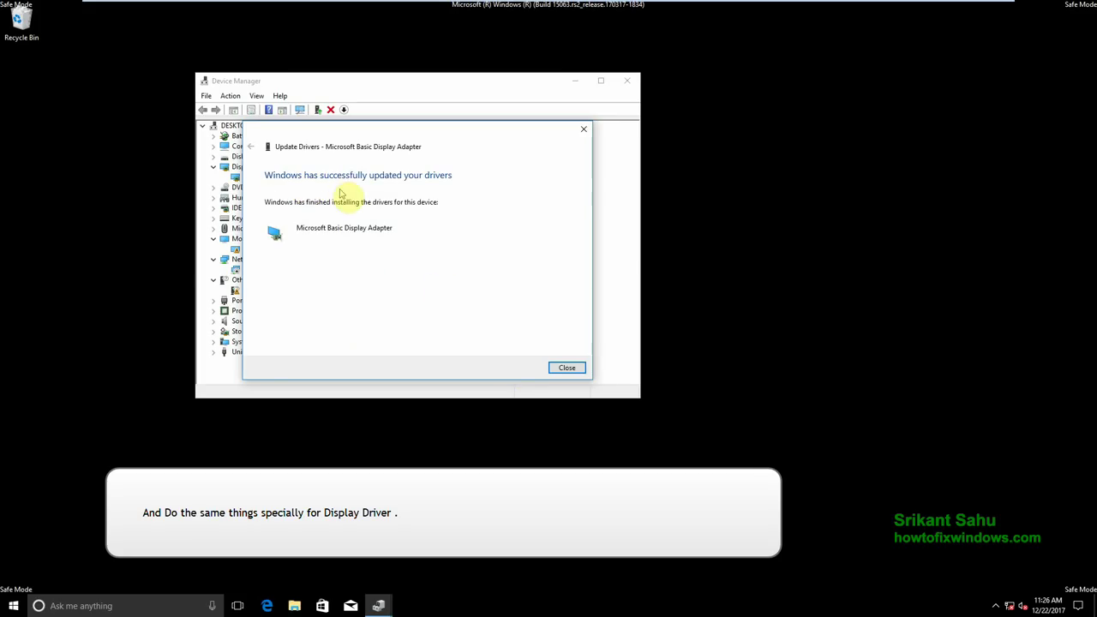
click(557, 366)
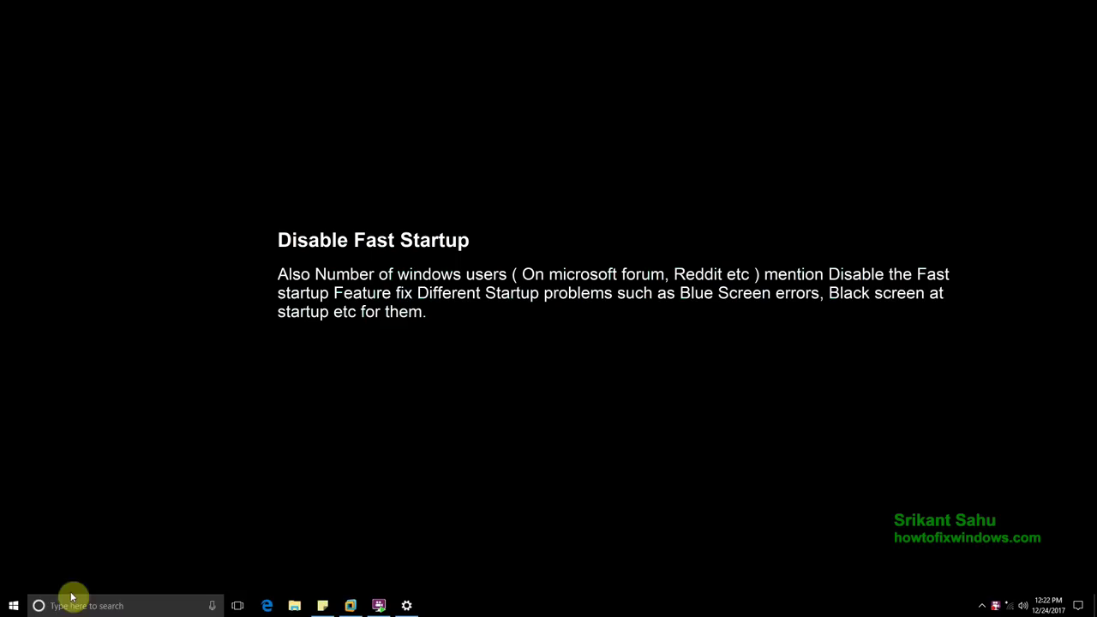
Search Windows for control and open Control Panel
click(91, 604)
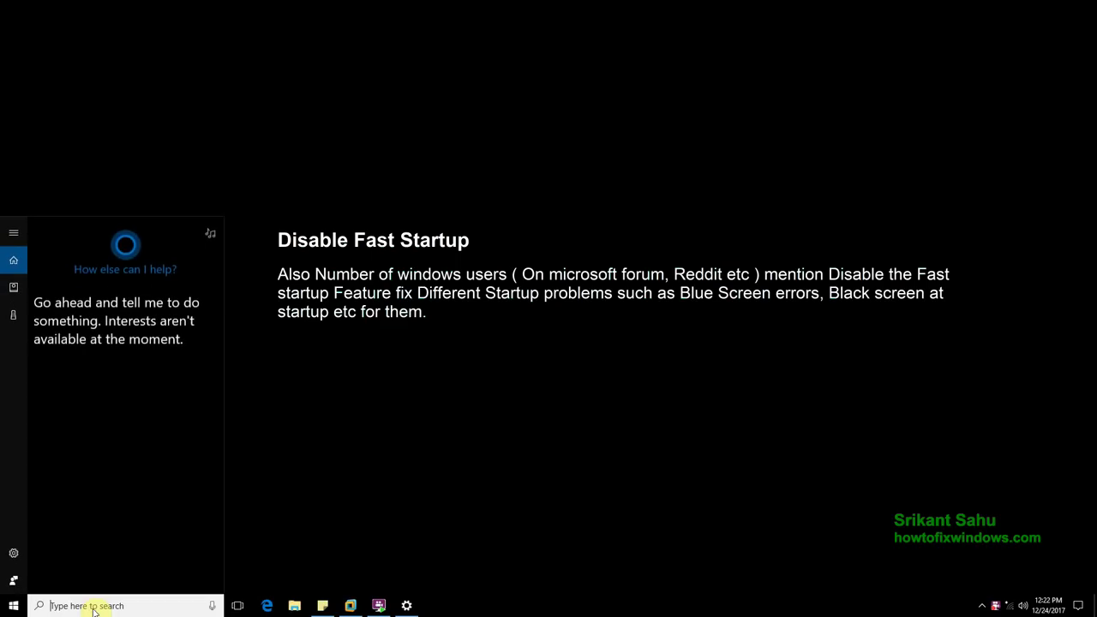
text(c)
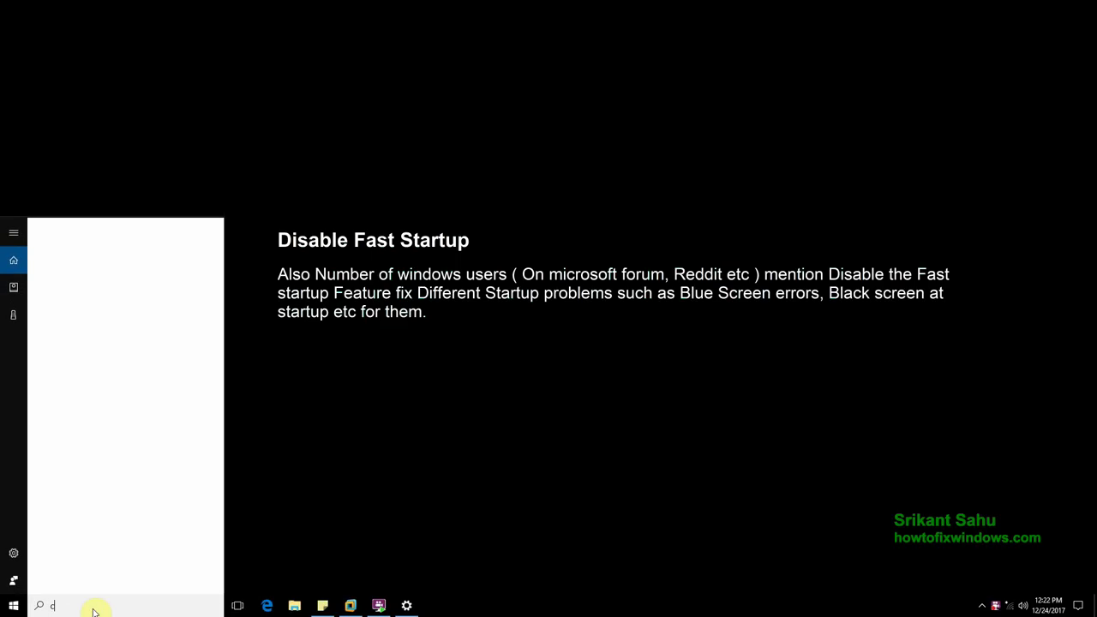
text(ont)
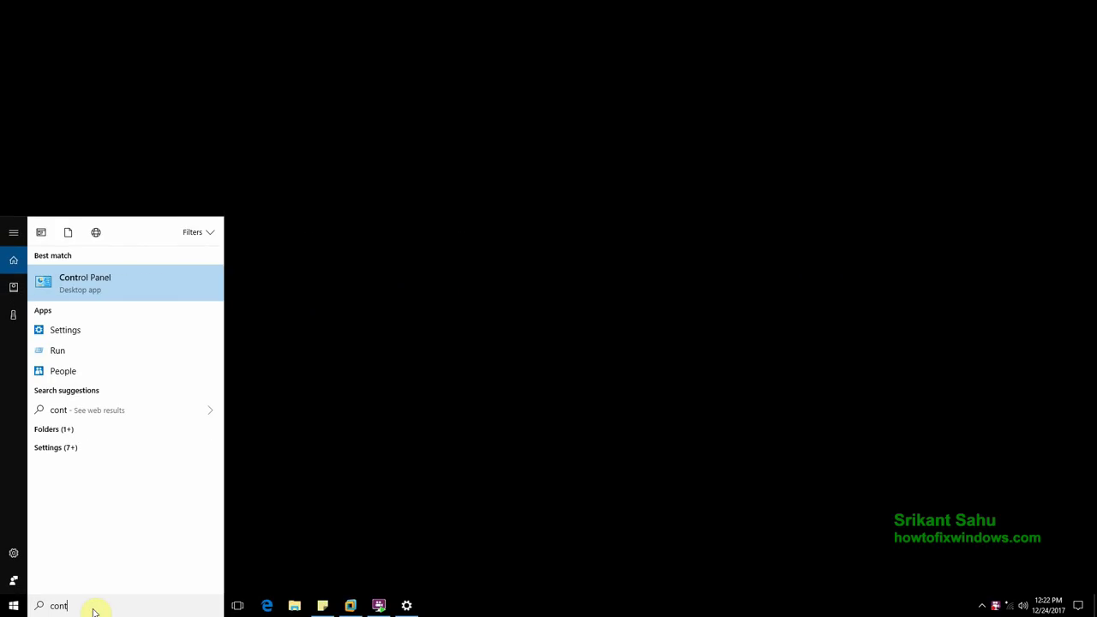
text(rol)
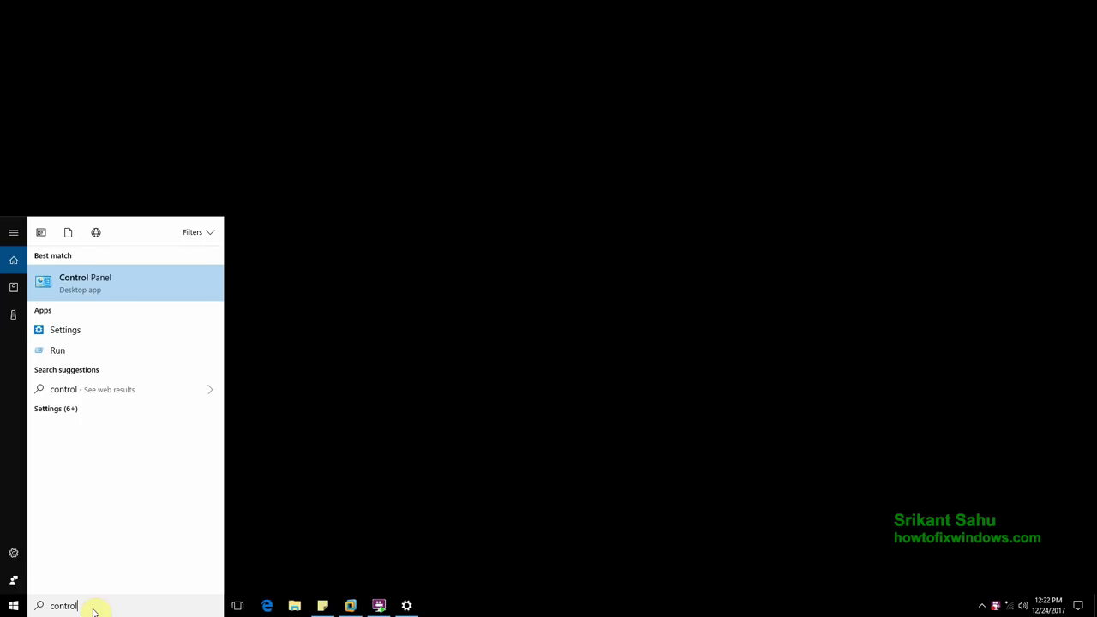
click(92, 279)
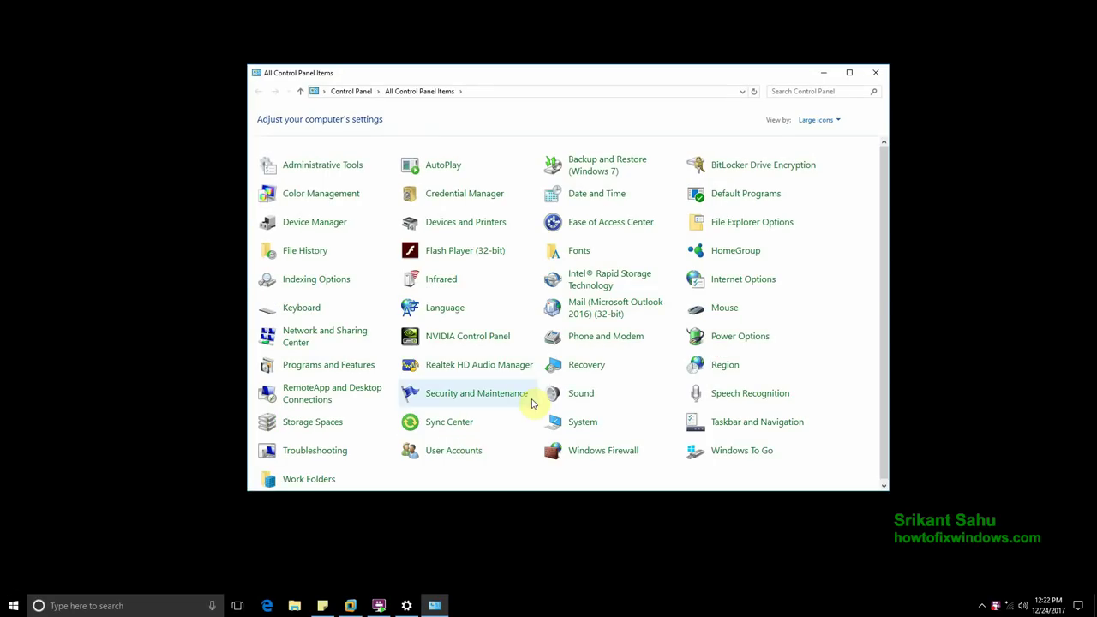
Turn off fast startup in the power button settings of Power Options, save the changes and close Control Panel
click(733, 337)
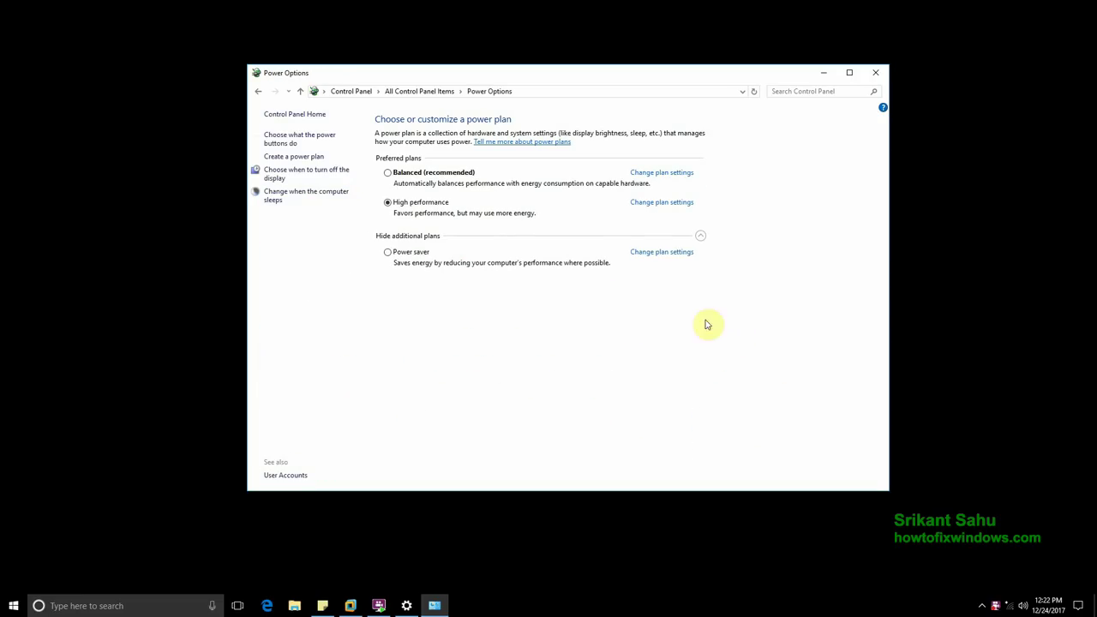
click(290, 141)
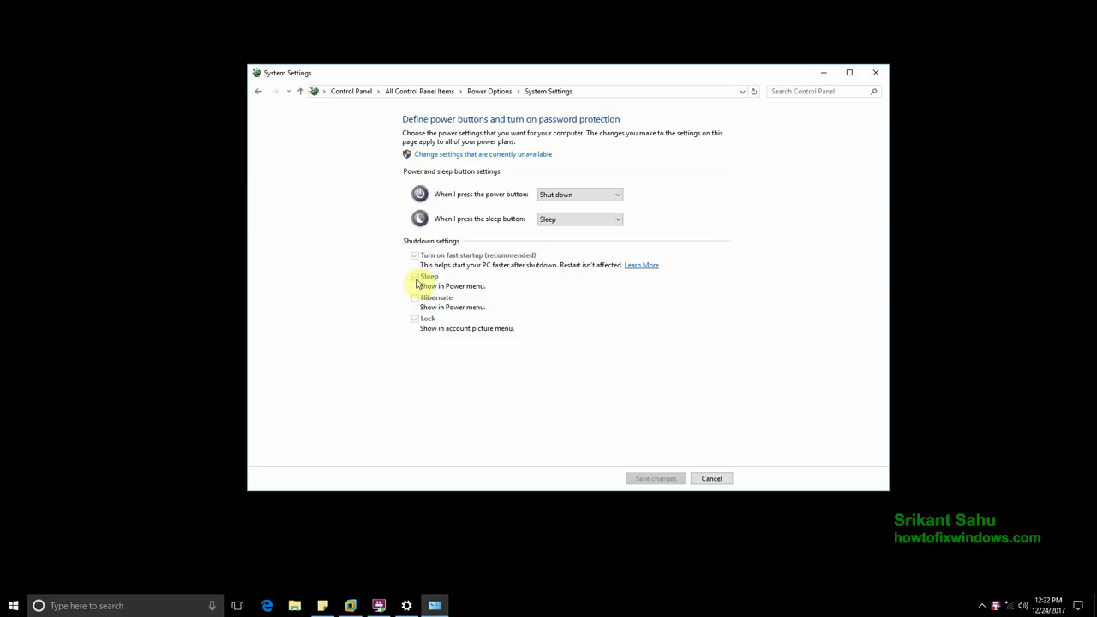
click(520, 155)
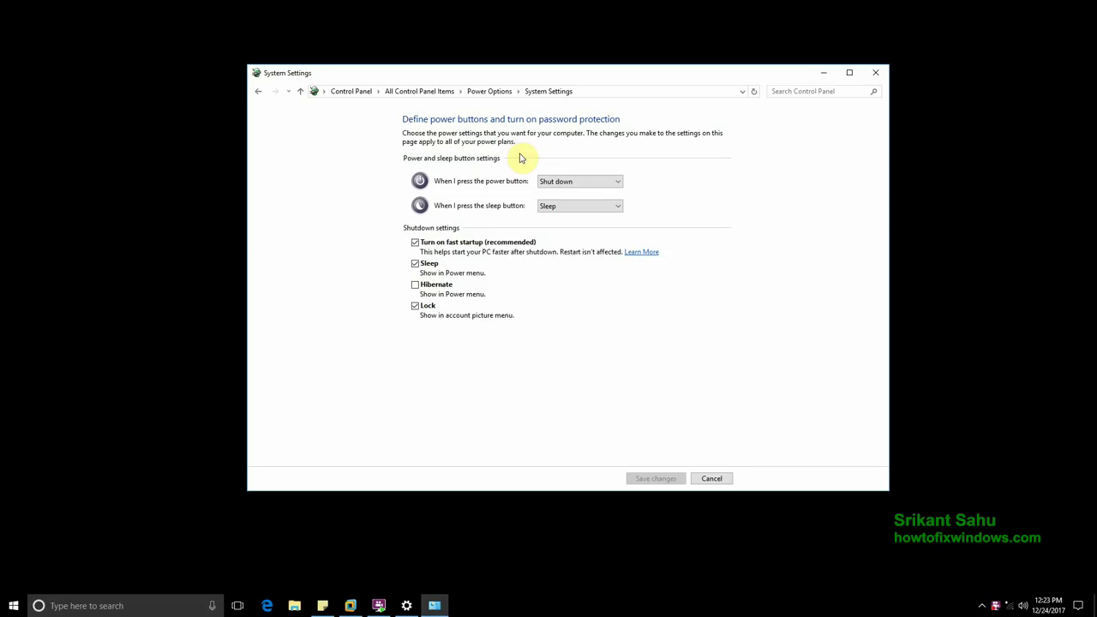
click(416, 242)
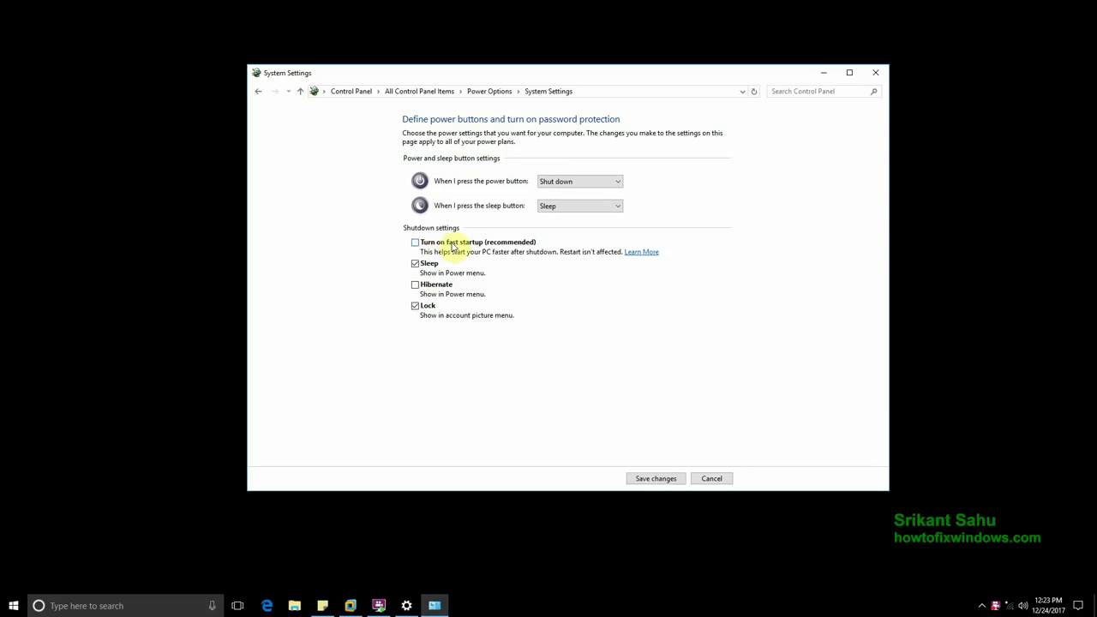
click(647, 479)
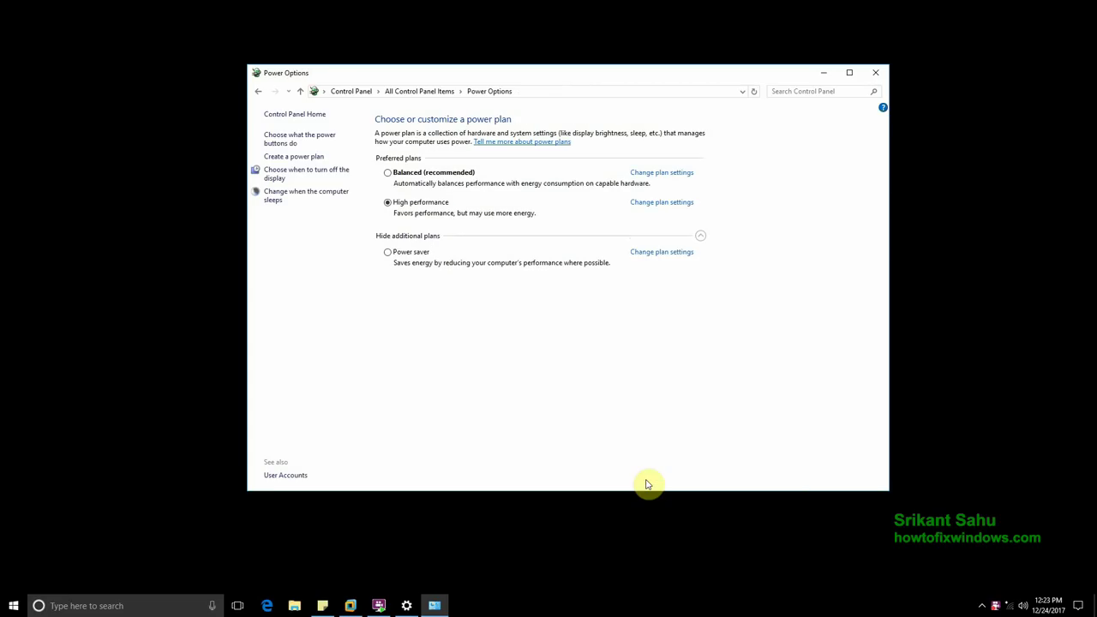
click(873, 75)
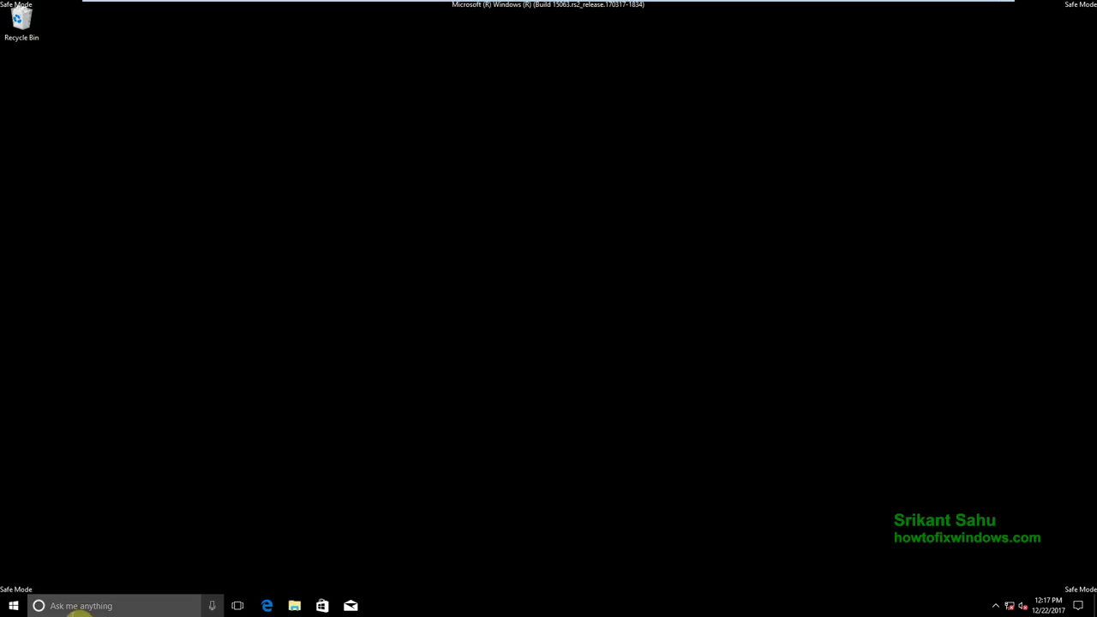
Search Windows for cmd and run Command Prompt as administrator
click(77, 605)
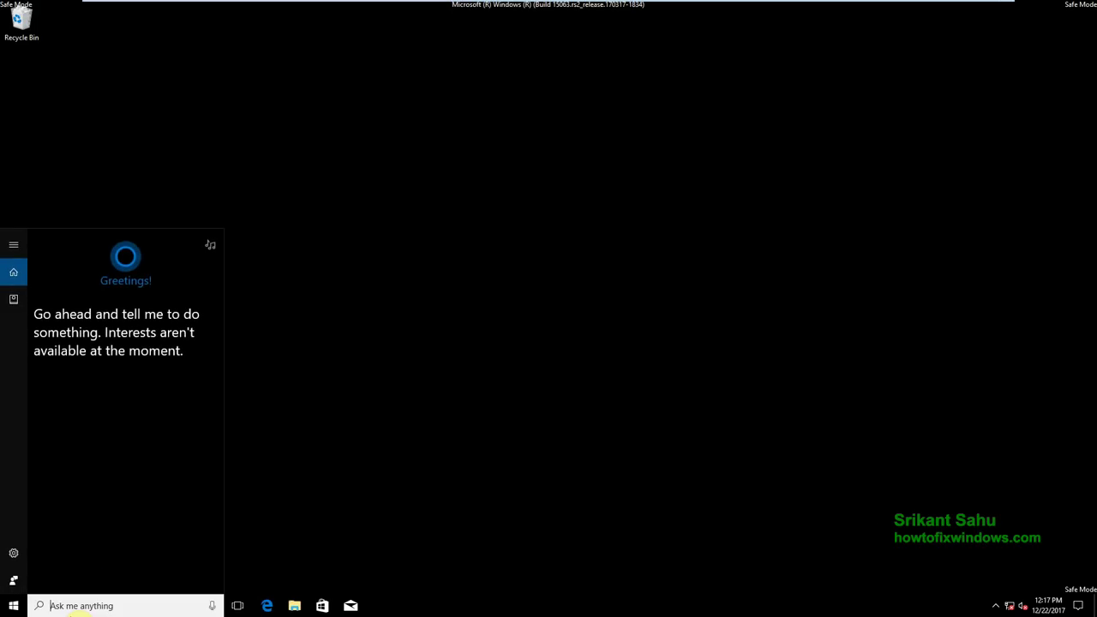
text(cmd)
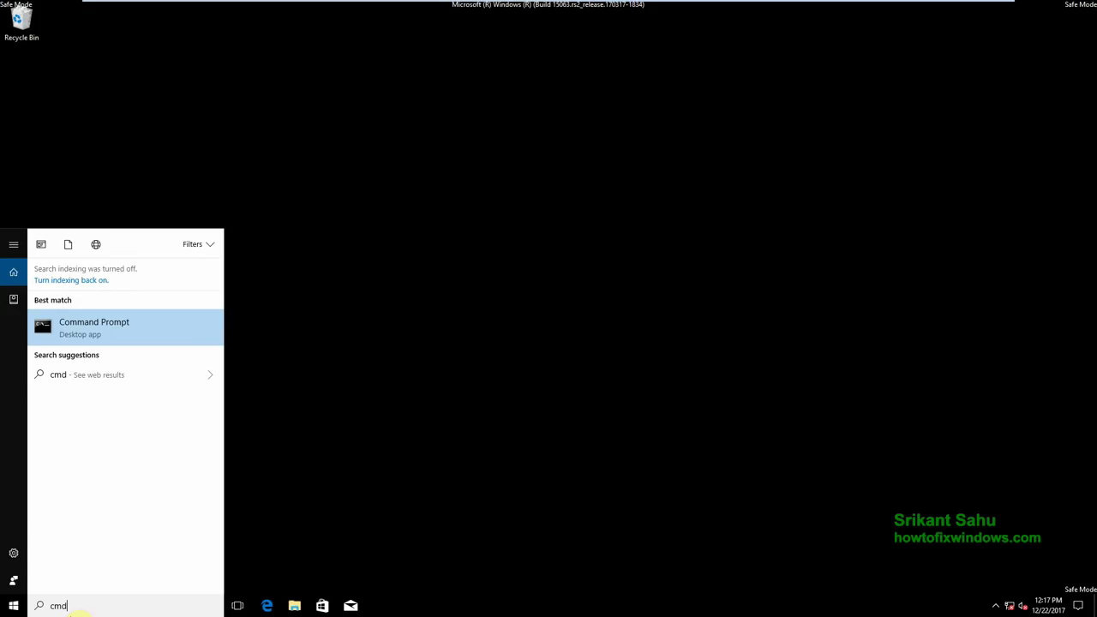
right_click(121, 330)
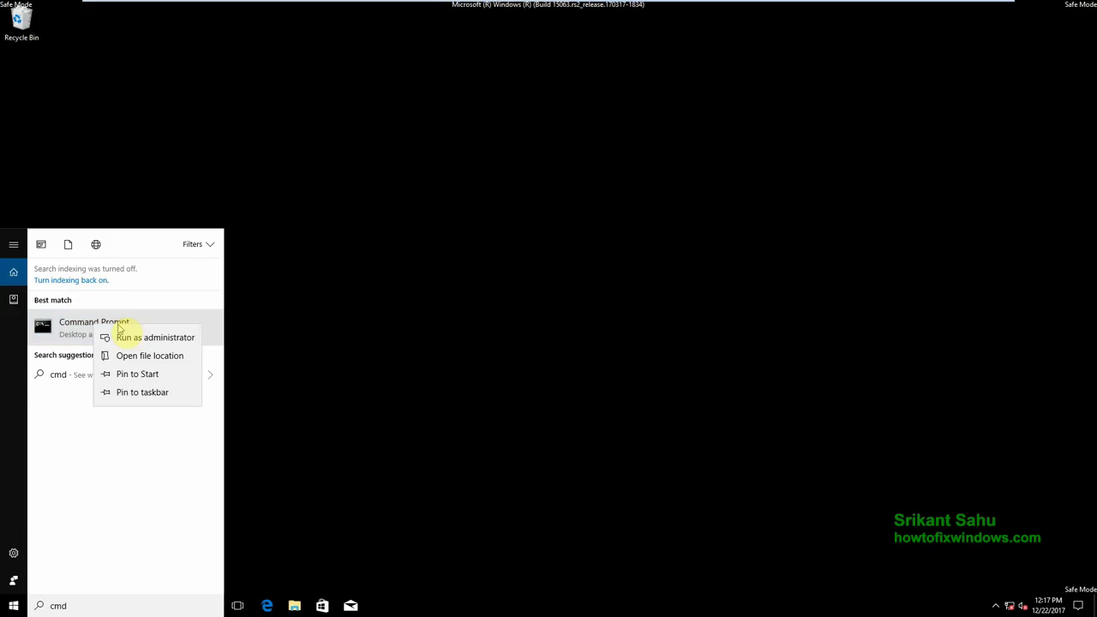
click(139, 338)
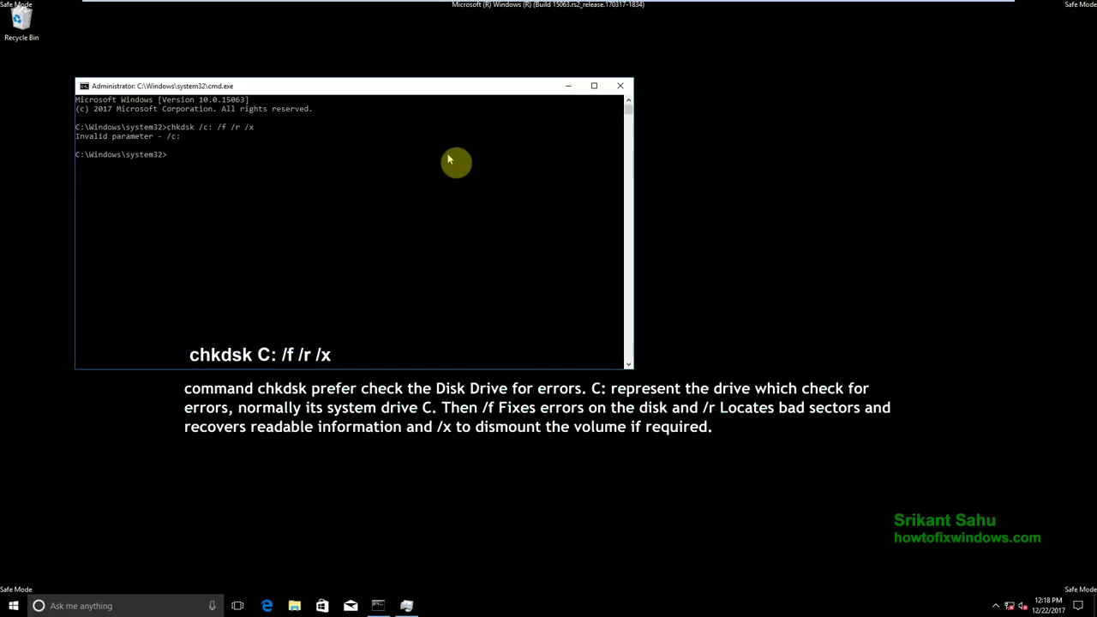
Run chkdsk c: /f /r /x, answer y to schedule the check for the next restart, and close Command Prompt
text(chkdsk c: /f /r /x)
key(Return)
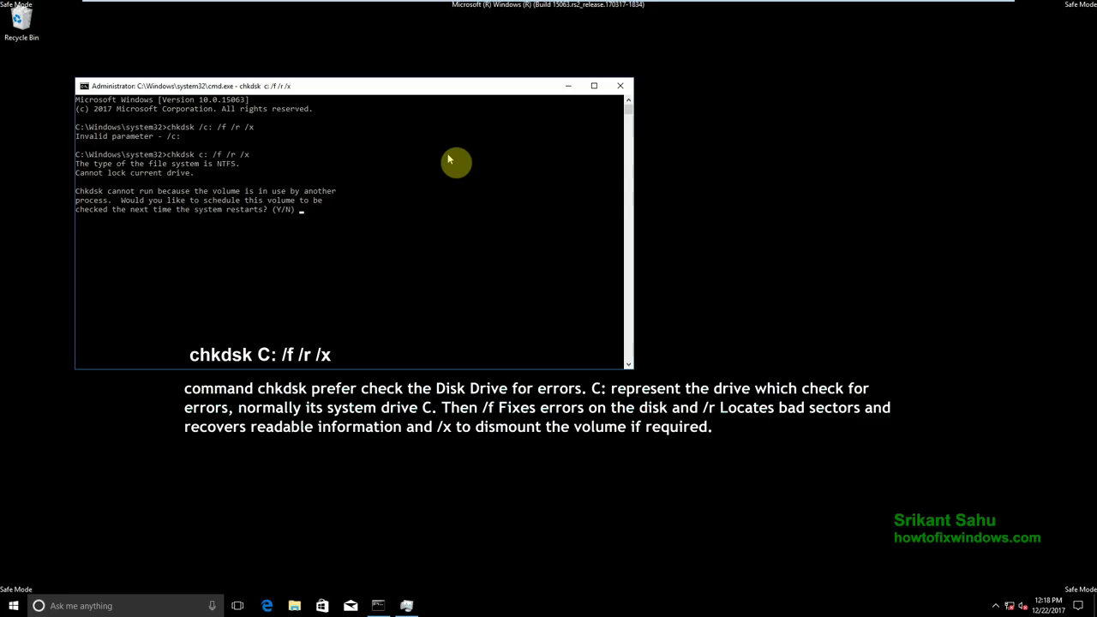
text(y)
key(Return)
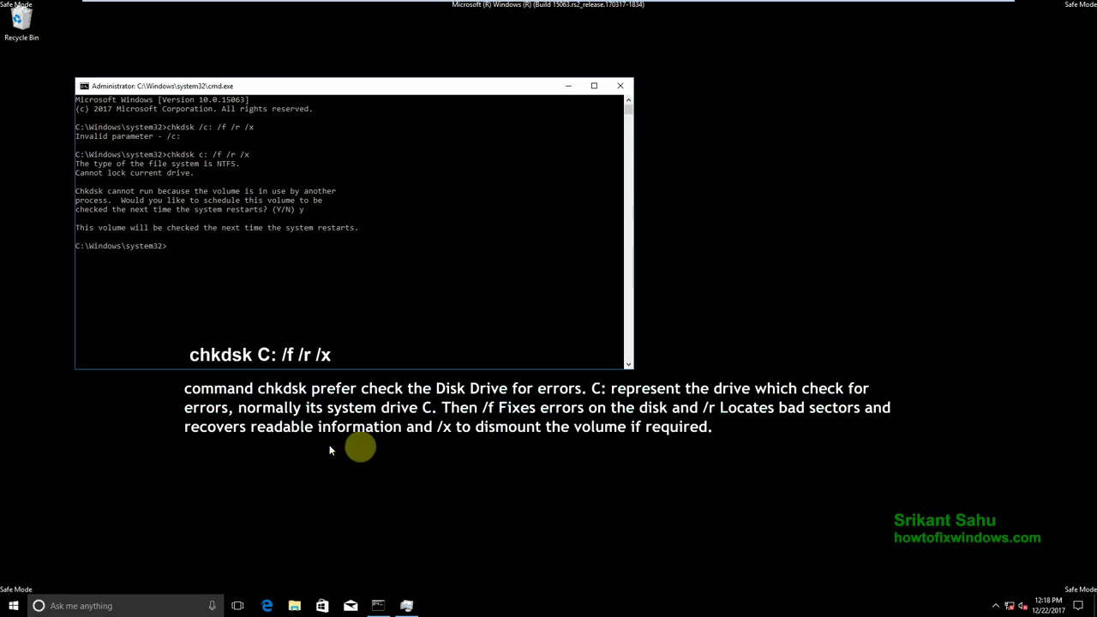
click(622, 87)
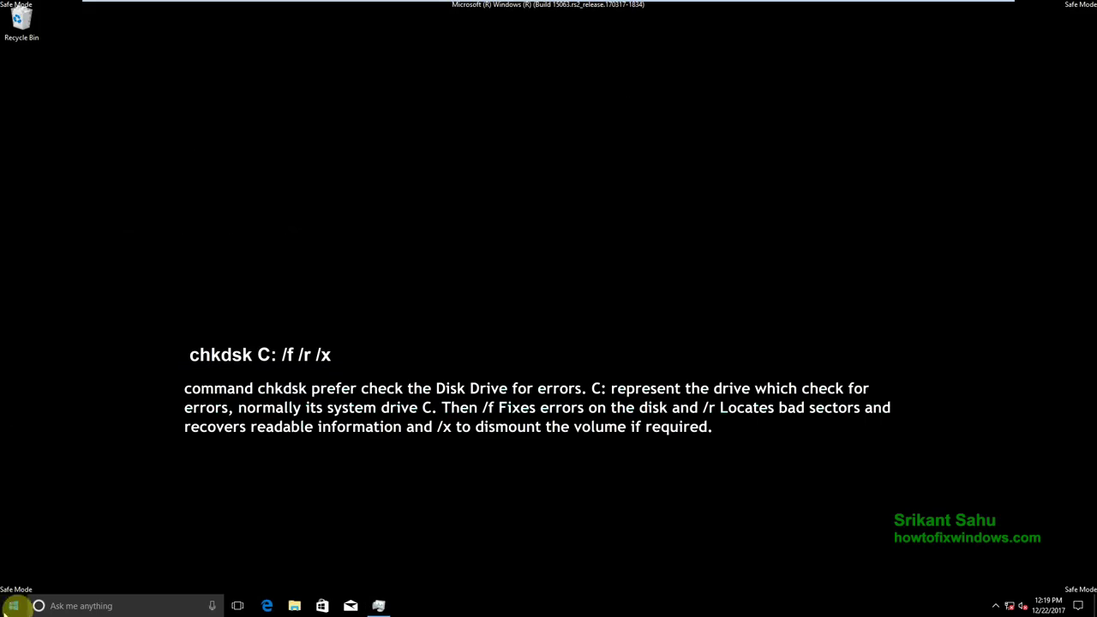
Restart the computer to run the scheduled disk check and sign in to Windows
click(13, 605)
click(13, 580)
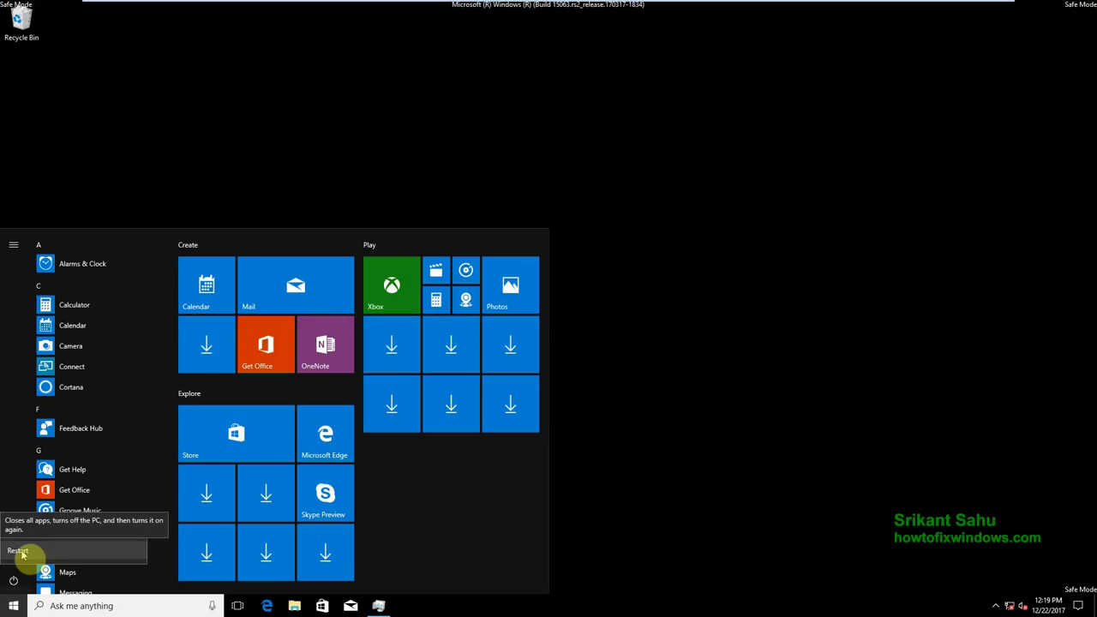
click(19, 552)
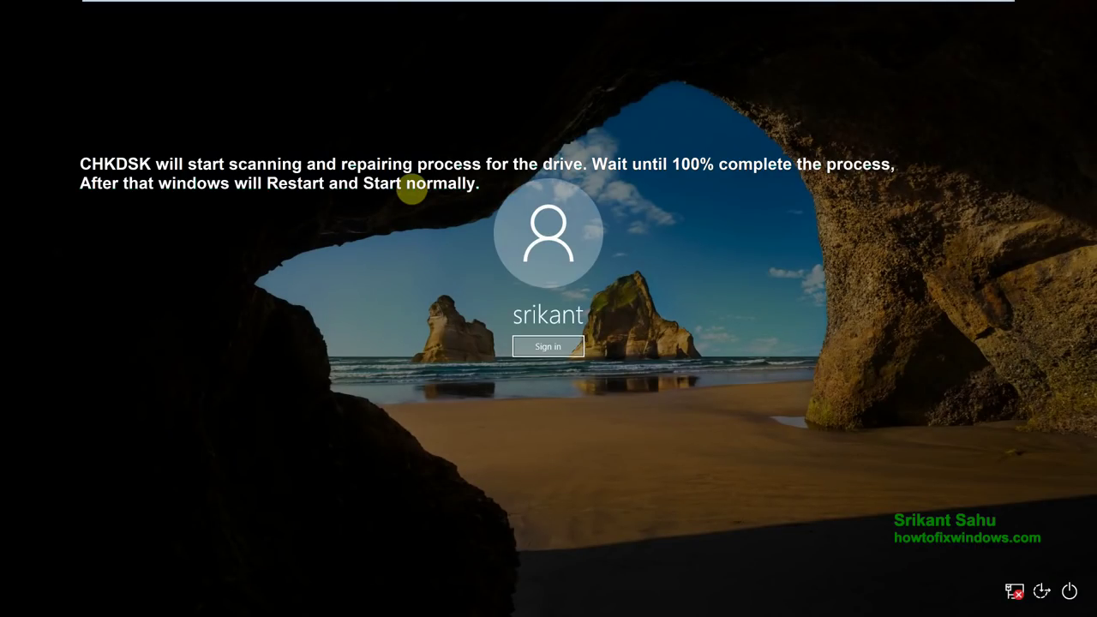
key(Return)
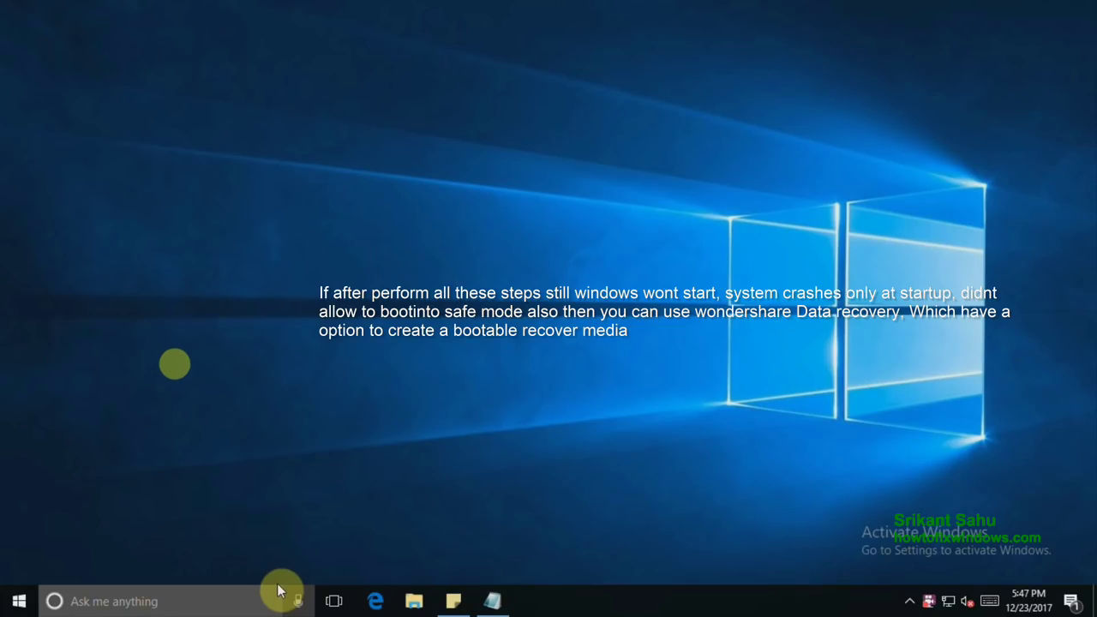
click(279, 591)
text(ch)
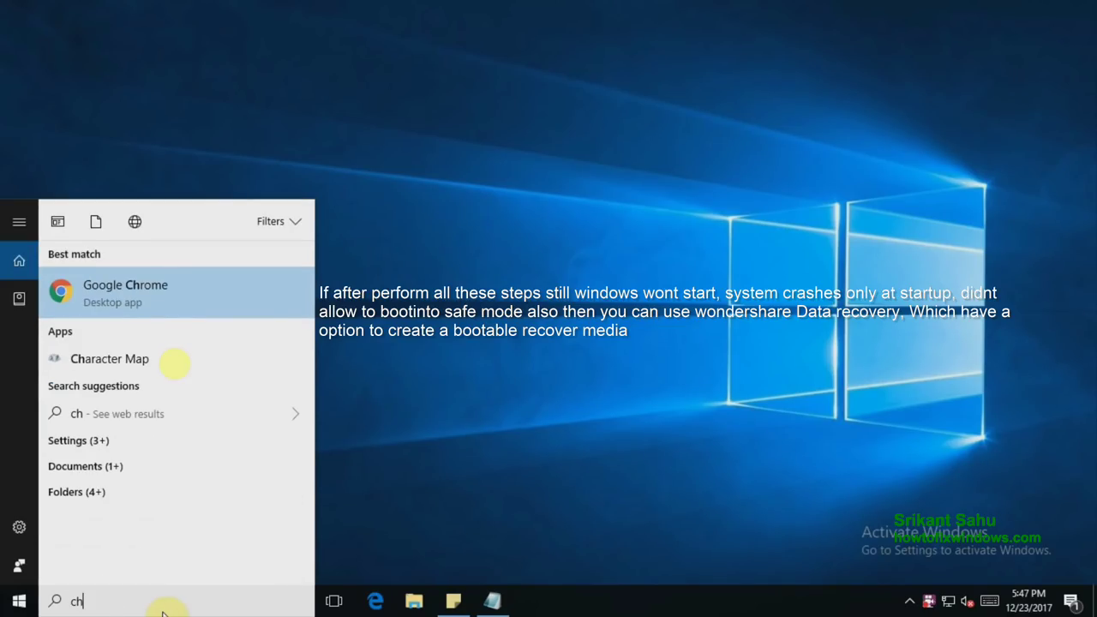
click(139, 294)
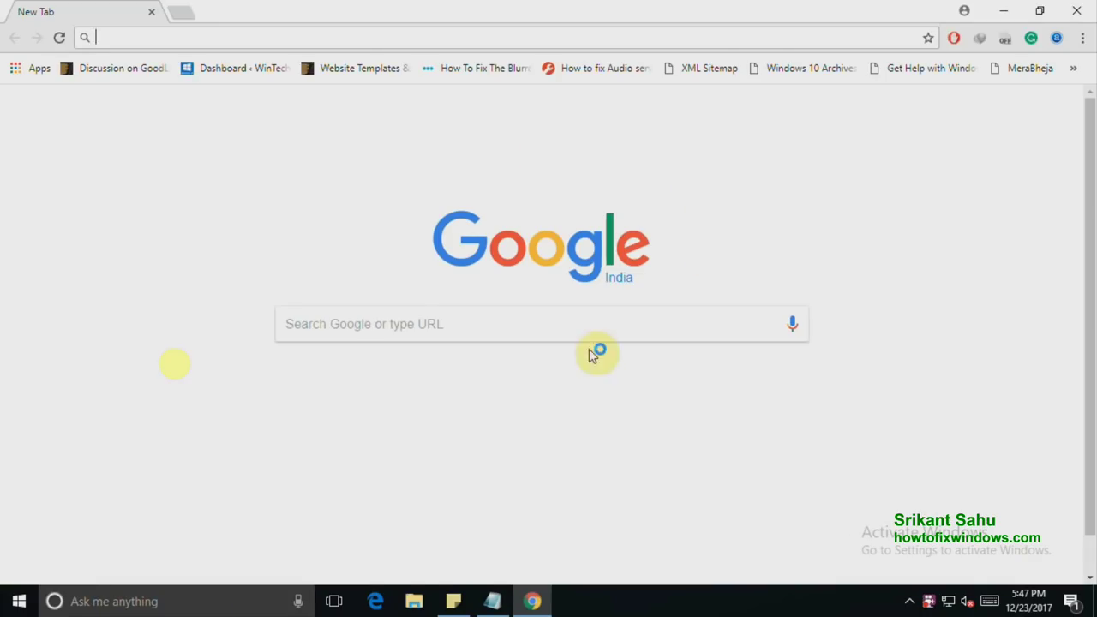
click(114, 38)
text(https://datarecovery.wondershare.com/windows-pe/crashed-computer-data-recovery.html)
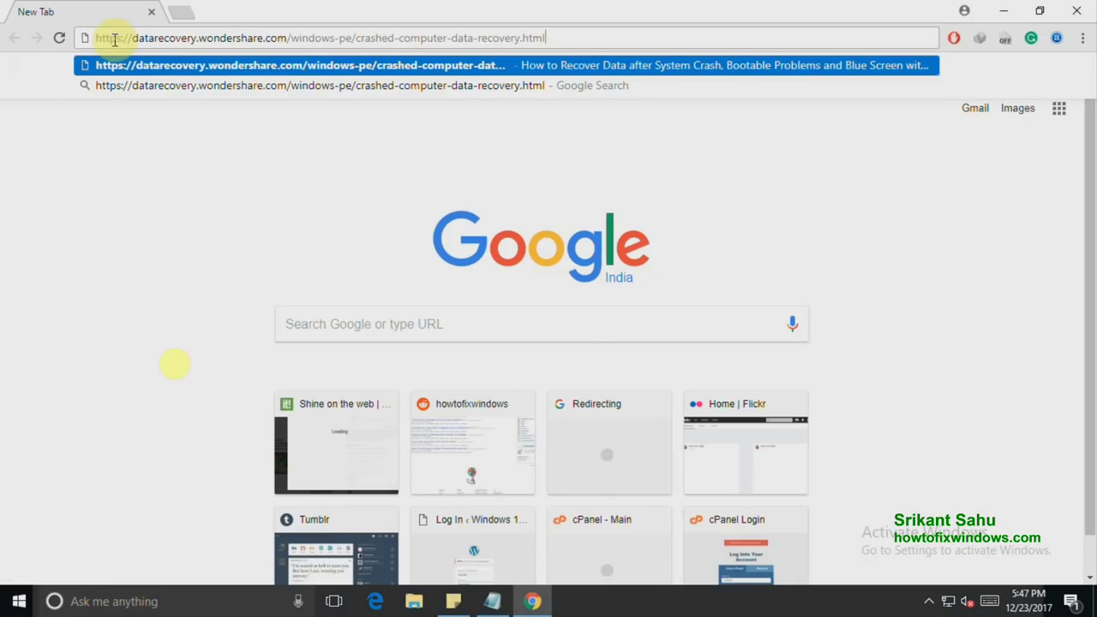
key(Return)
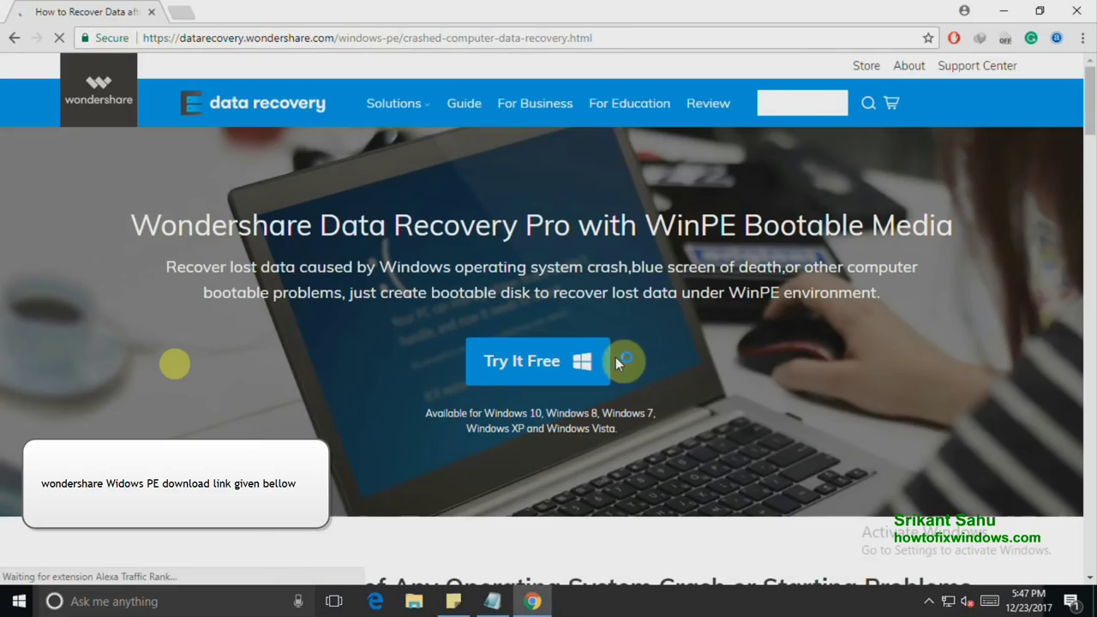
Read through the Wondershare Data Recovery page, covering the recovery cases and the four steps for recovering data with WinPE bootable media
drag(180, 224, 1056, 221)
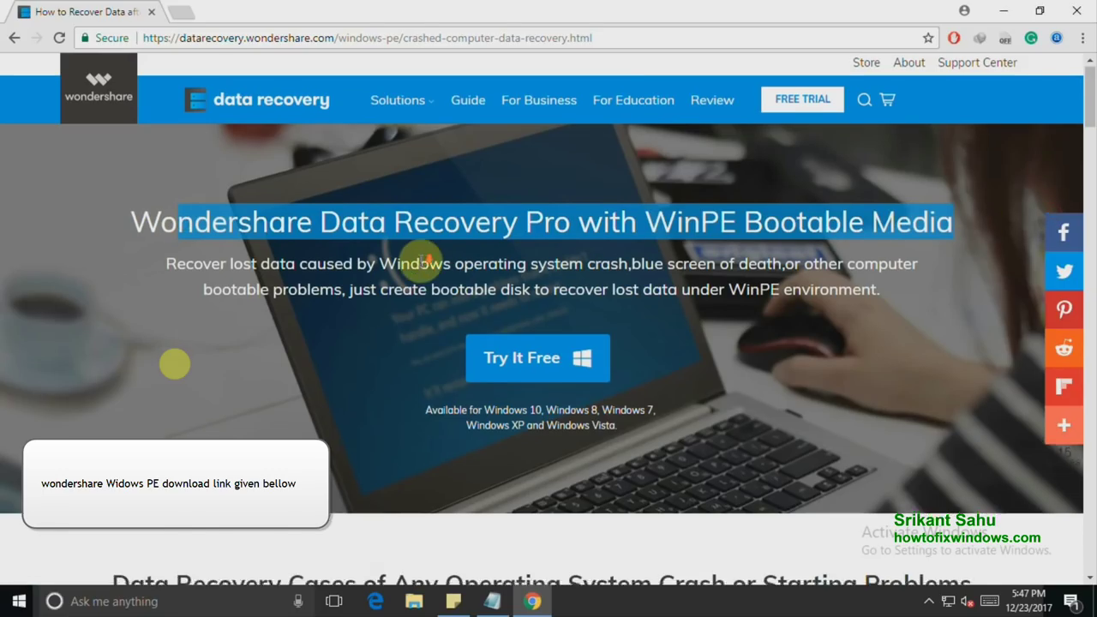
scroll(419, 266, down, 2)
scroll(419, 266, up, 2)
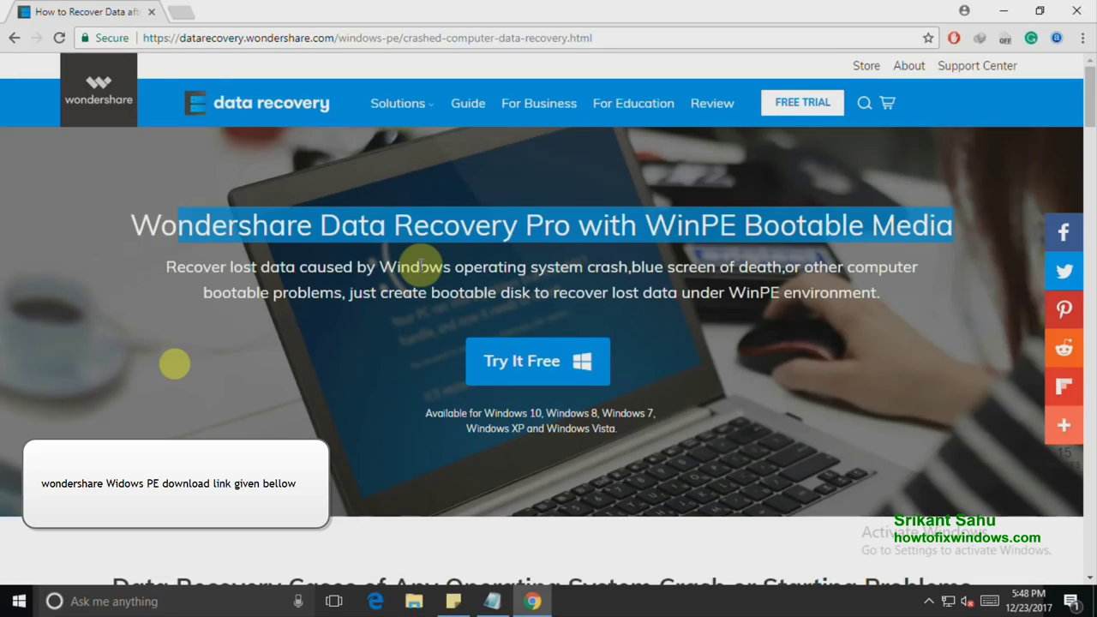
scroll(421, 266, down, 3)
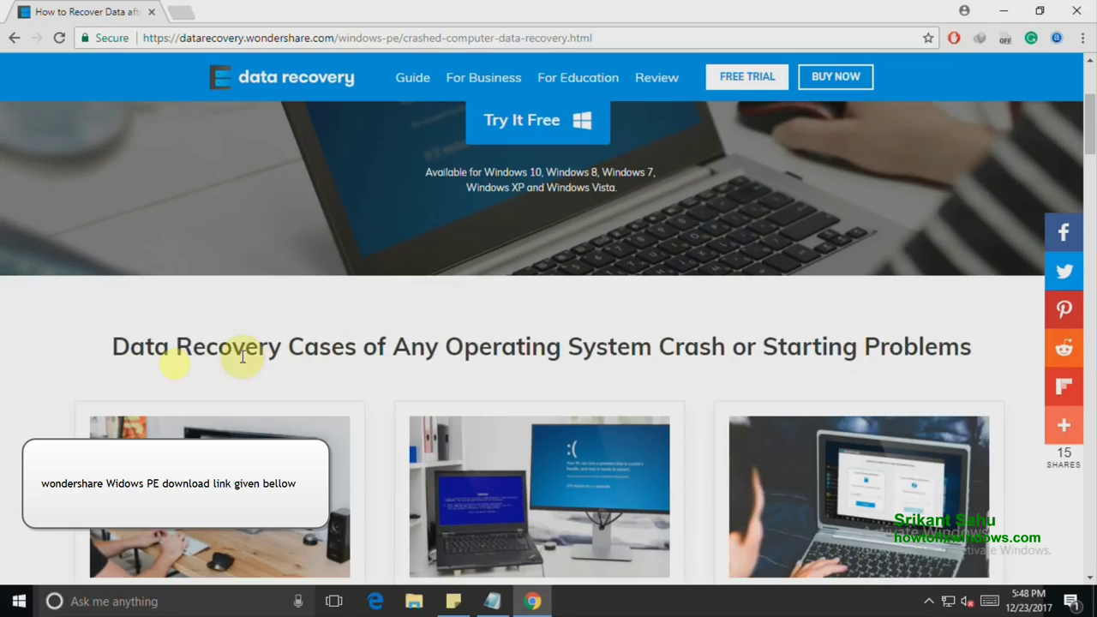
drag(188, 347, 972, 345)
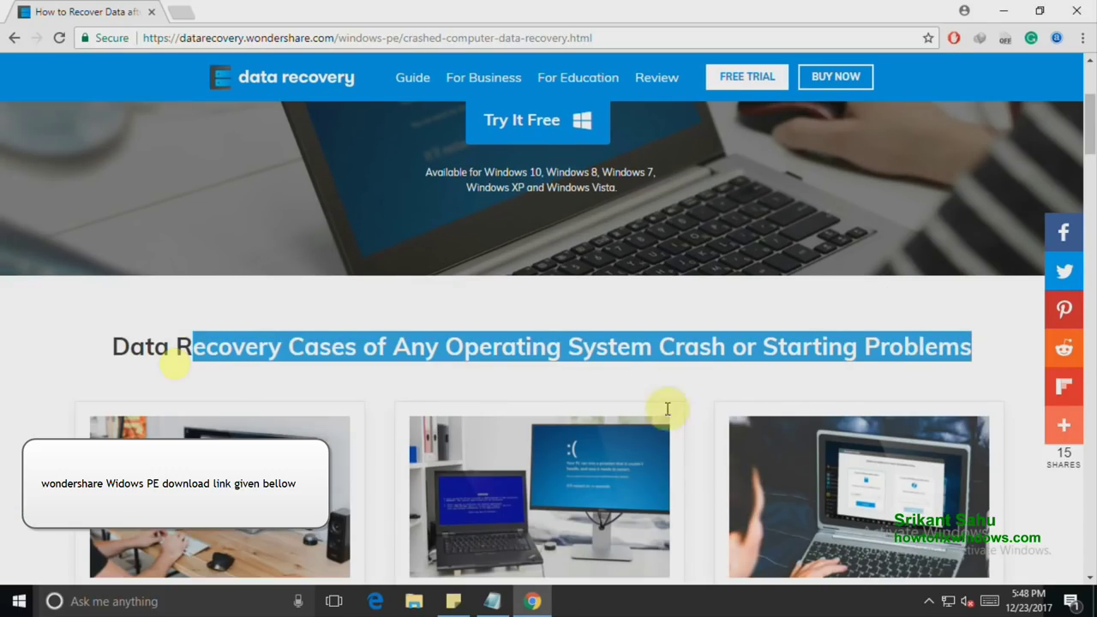
scroll(589, 436, down, 10)
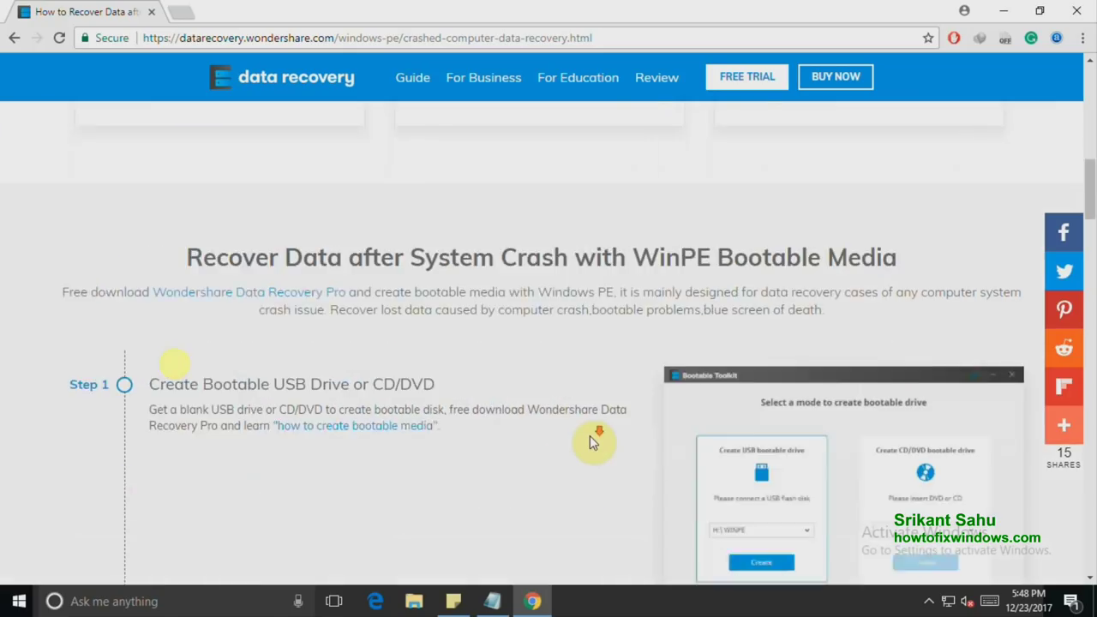
scroll(589, 435, up, 2)
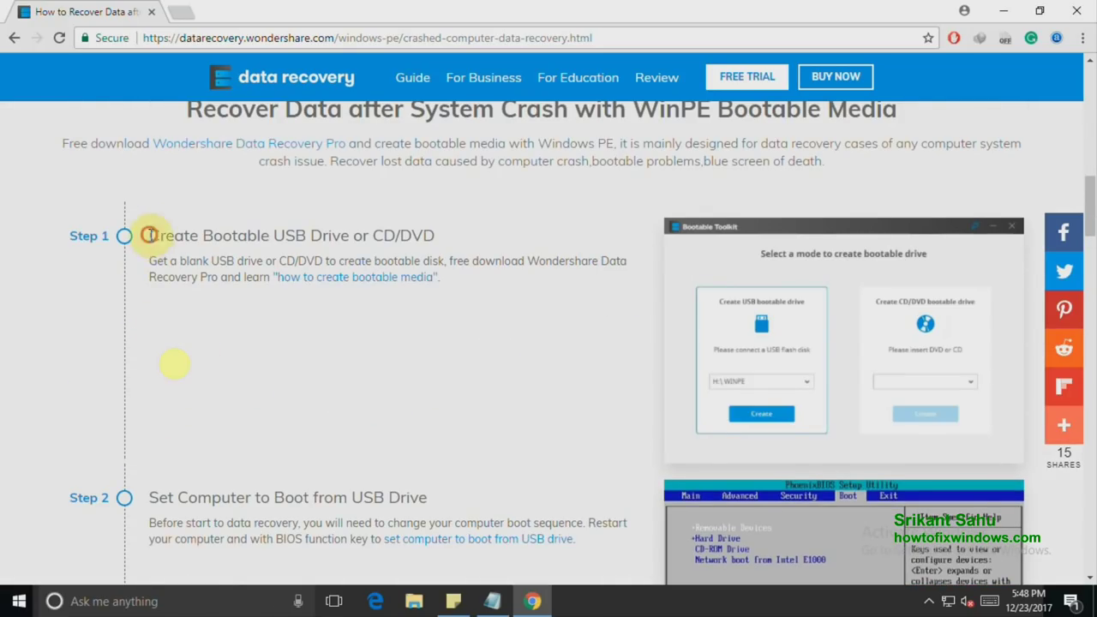
drag(147, 235, 525, 237)
scroll(525, 238, down, 2)
drag(150, 336, 525, 356)
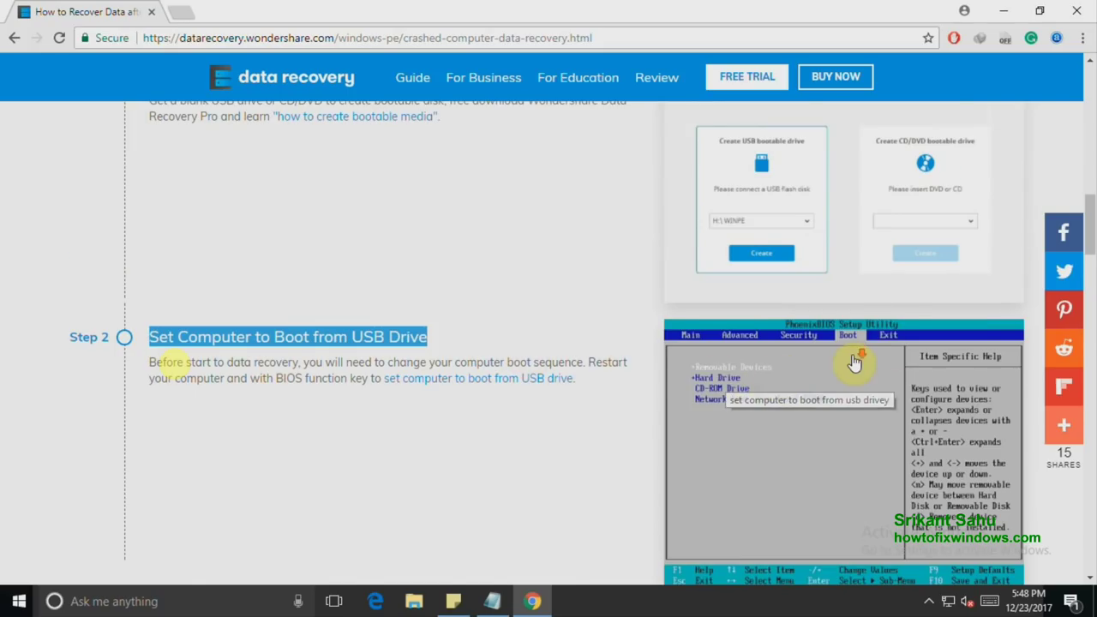
scroll(852, 359, down, 1)
scroll(801, 353, down, 4)
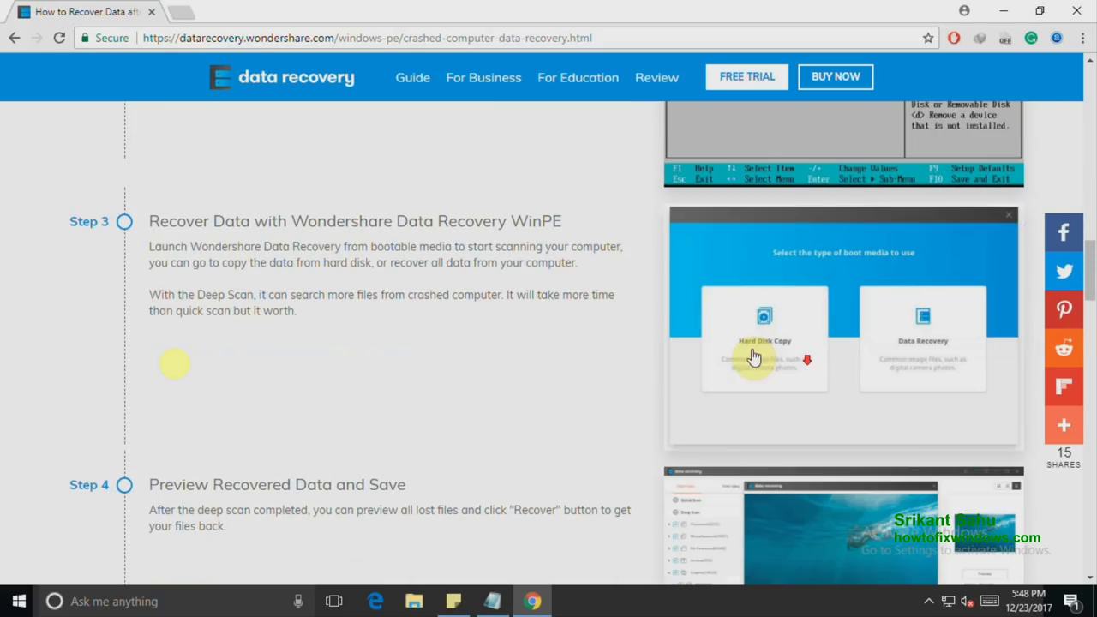
triple_click(147, 222)
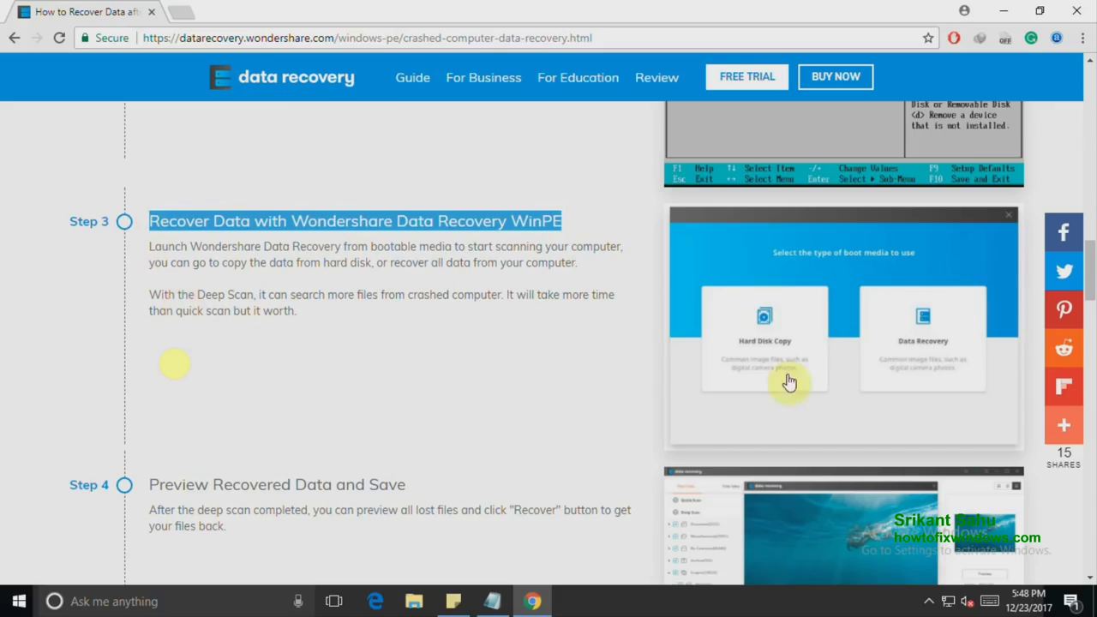
scroll(525, 410, down, 3)
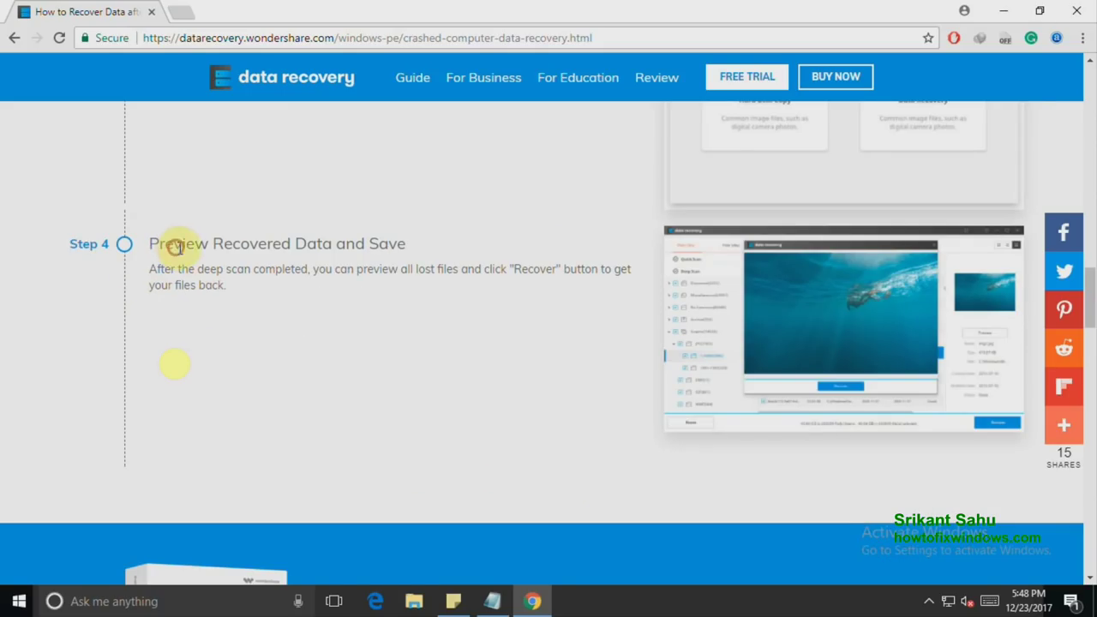
drag(174, 245, 502, 249)
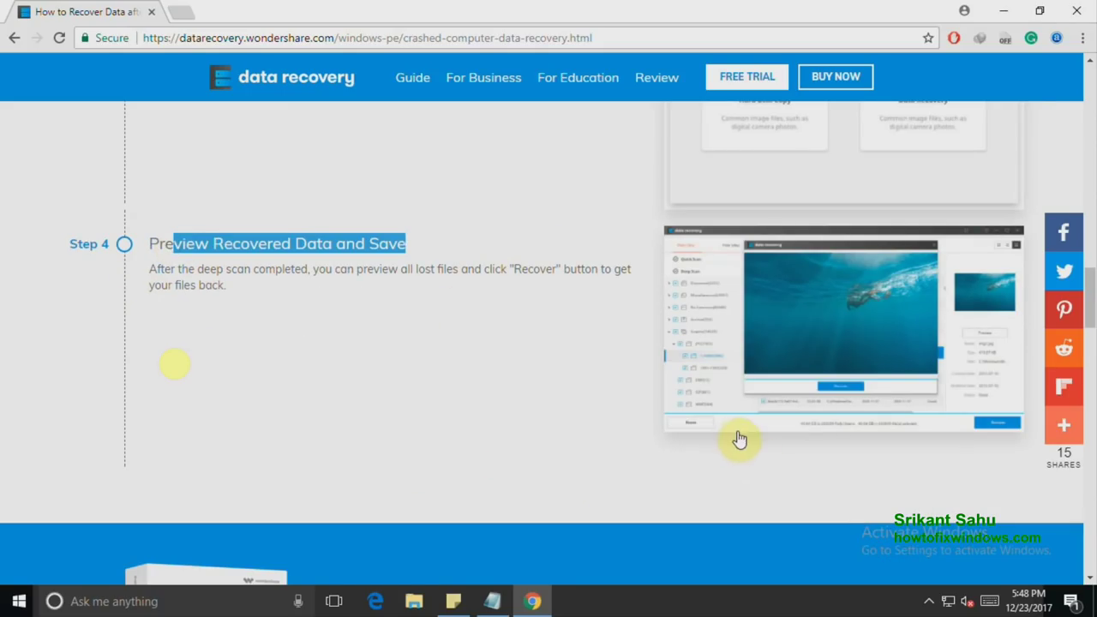
Download the free Windows trial installer of Wondershare Data Recovery and open the folder containing the downloaded file
scroll(732, 438, up, 20)
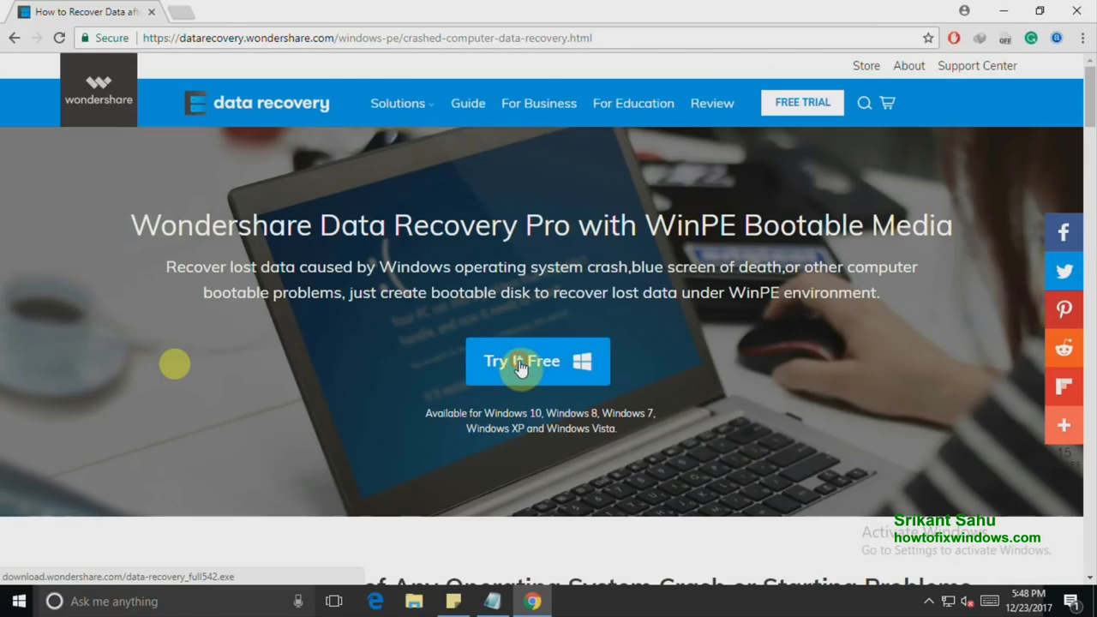
click(520, 366)
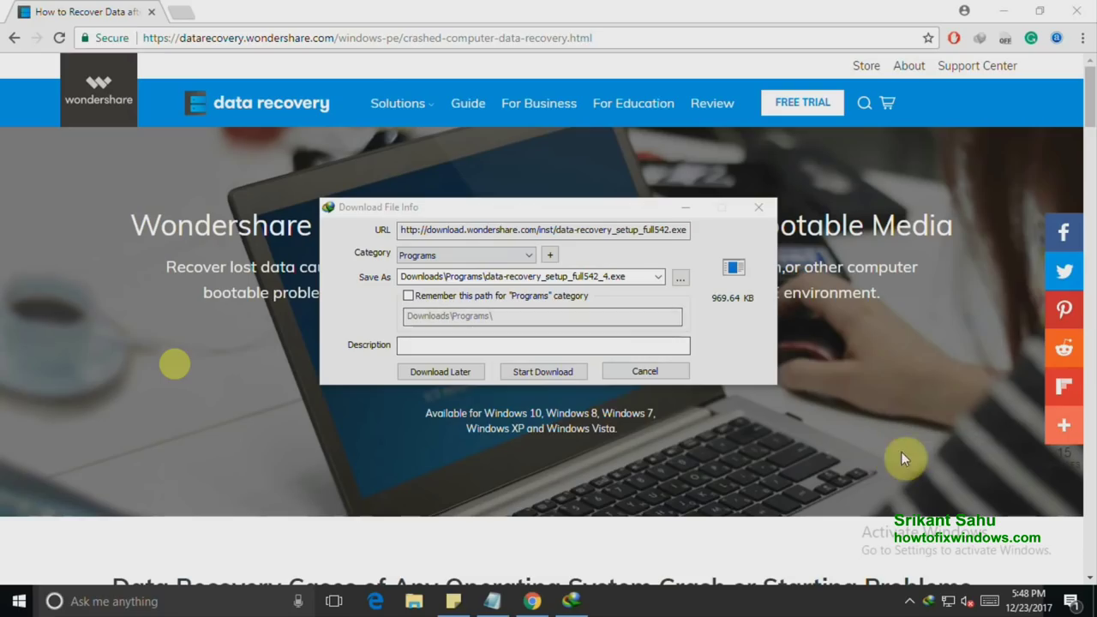
click(548, 370)
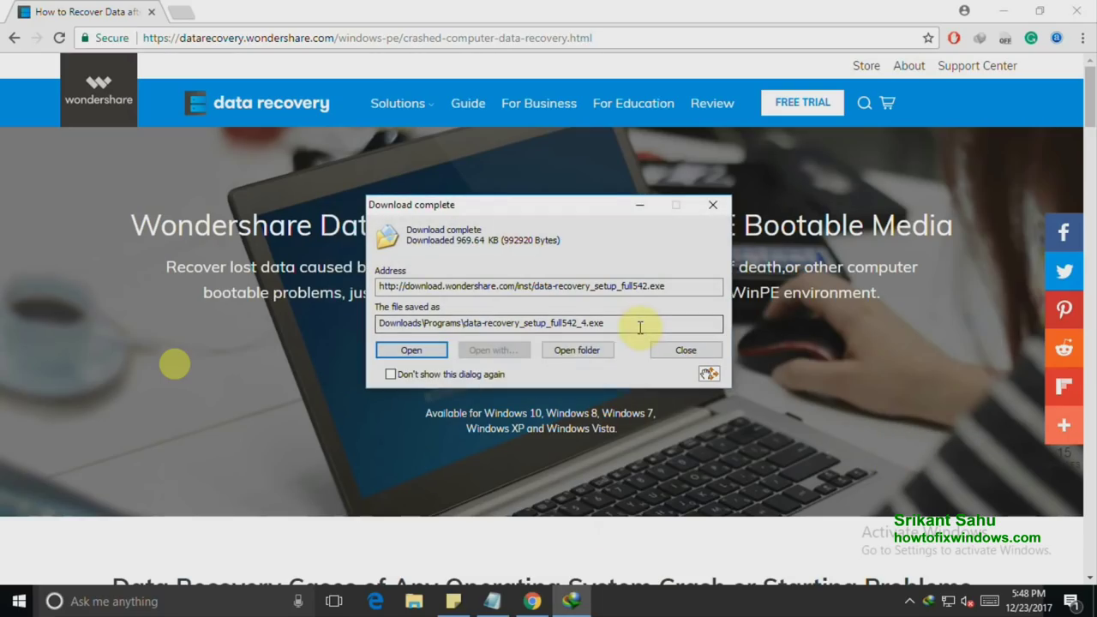
click(562, 349)
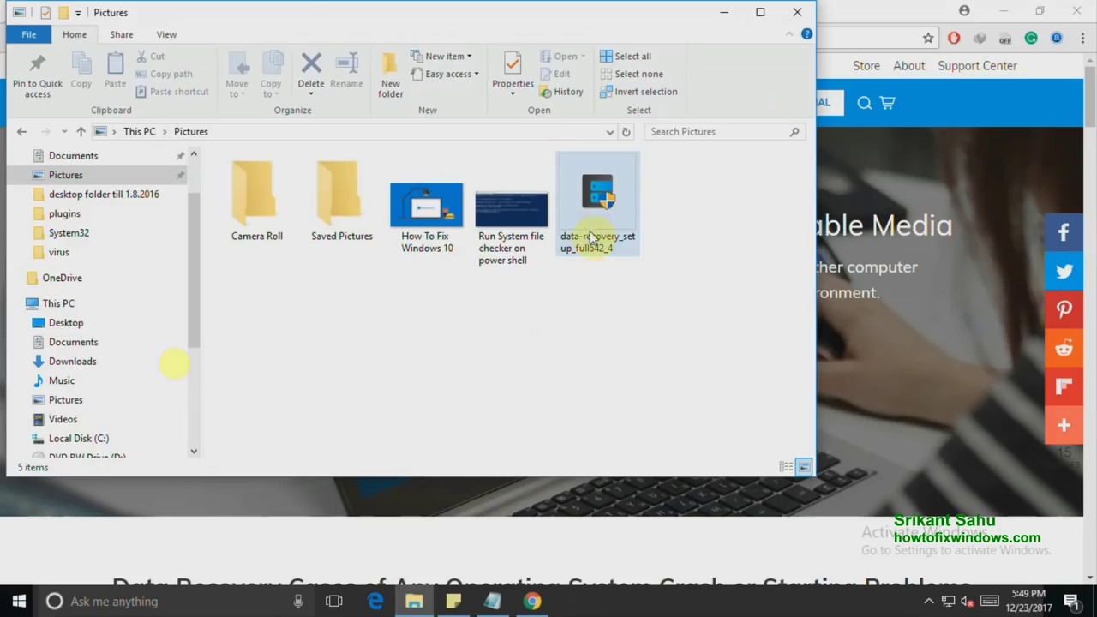
Install Wondershare Data Recovery from data-recovery_setup_full542_4 with administrator rights, clear the file window away and start the program
right_click(593, 231)
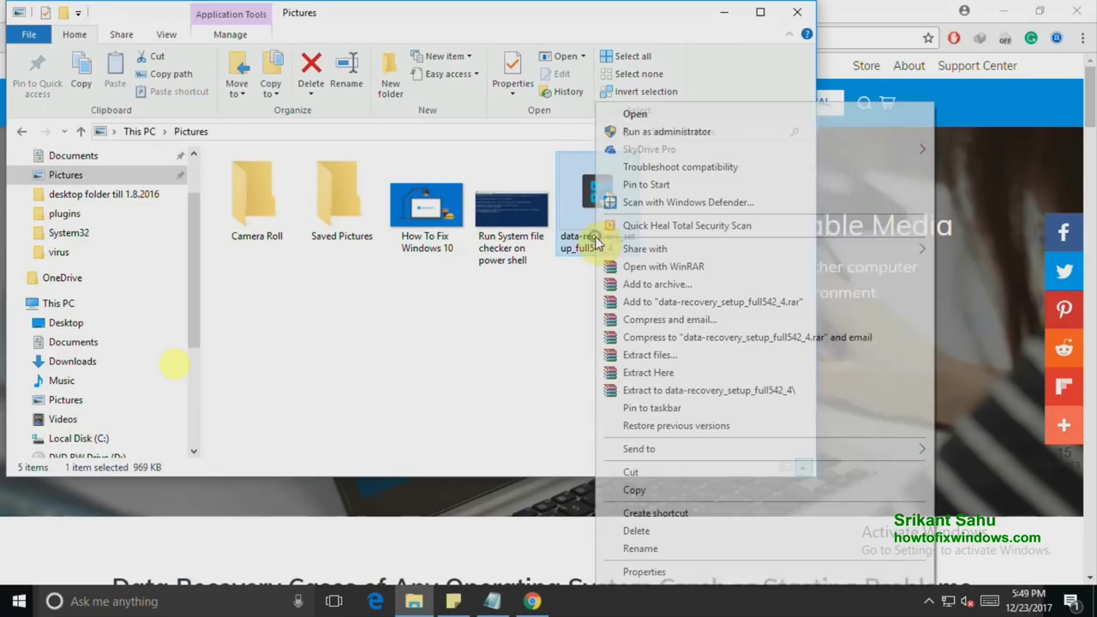
click(646, 131)
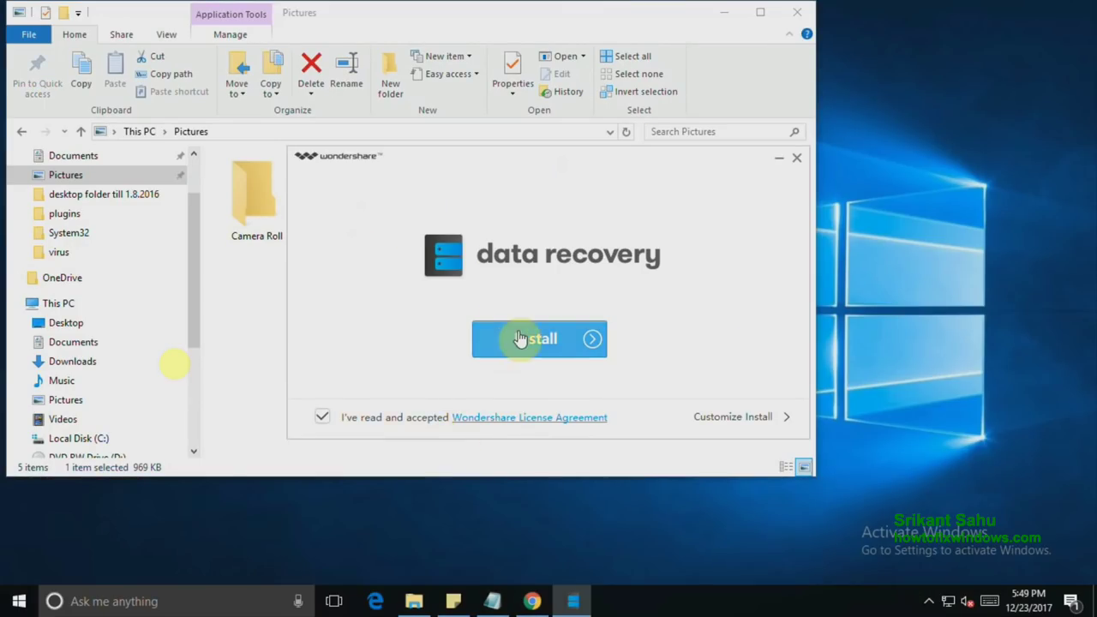
click(533, 339)
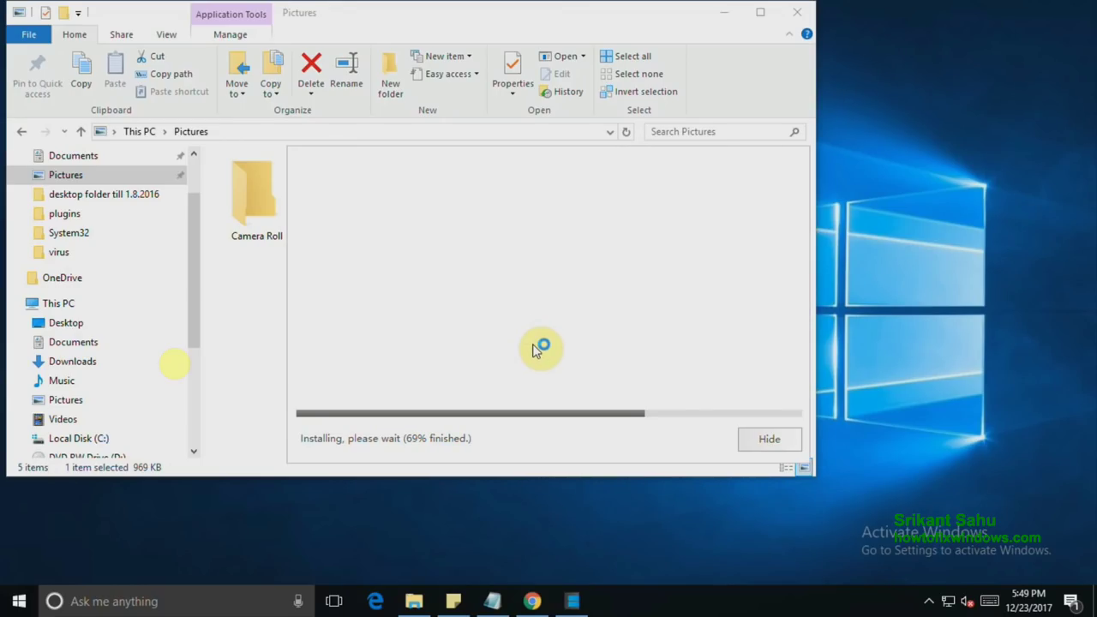
click(723, 12)
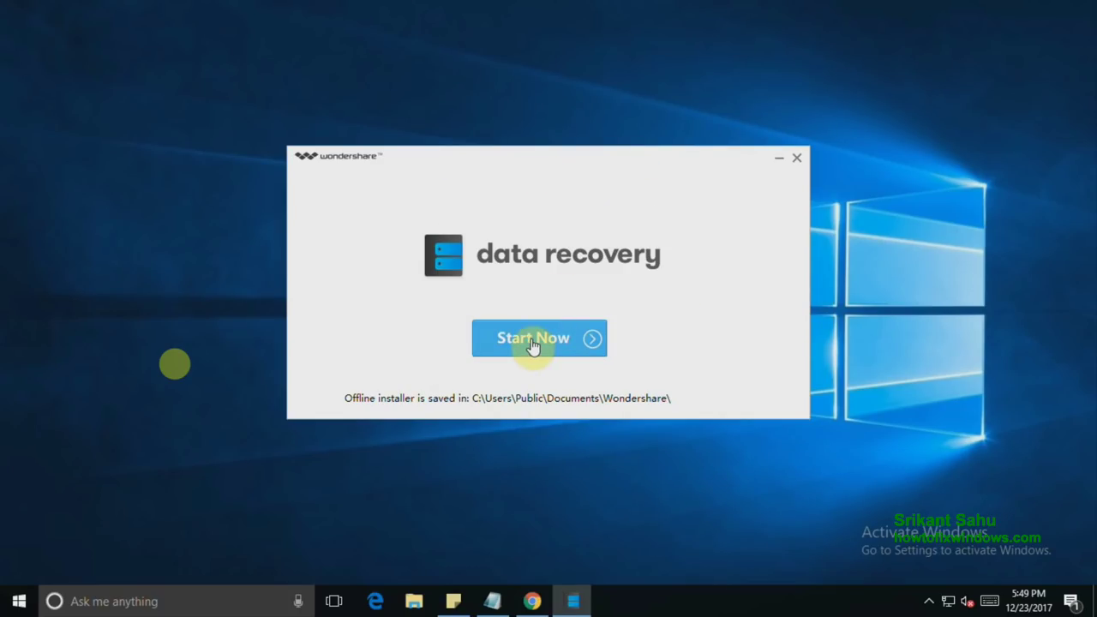
click(519, 354)
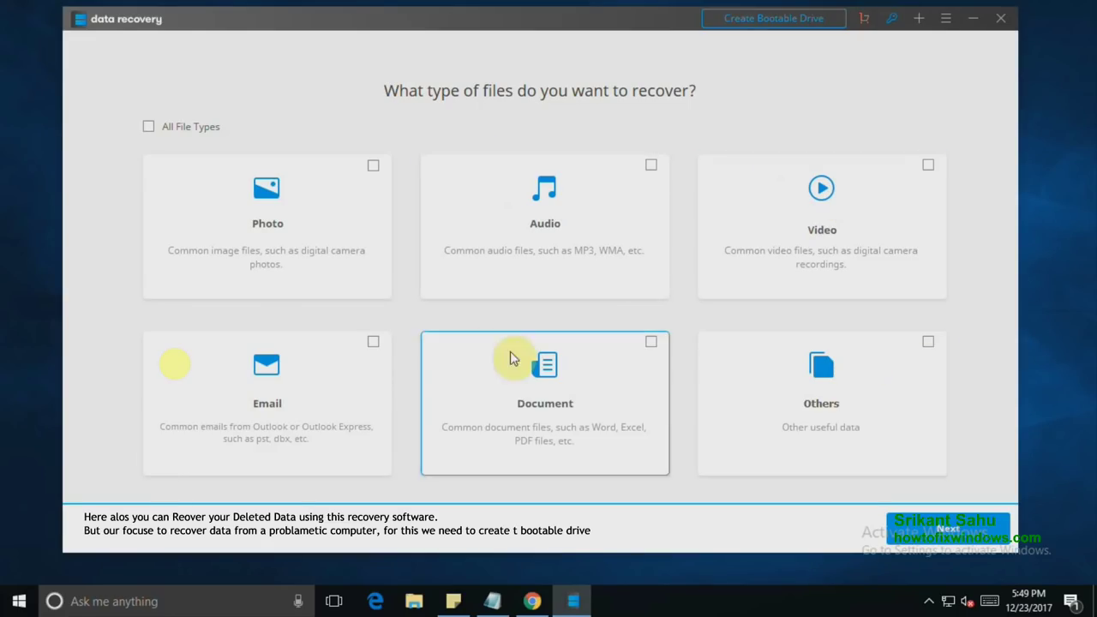
Create a CD/DVD bootable drive with the Bootable Toolkit on D: [DVDRAM GP50NB40], agreeing to format and overwrite the disc
click(774, 21)
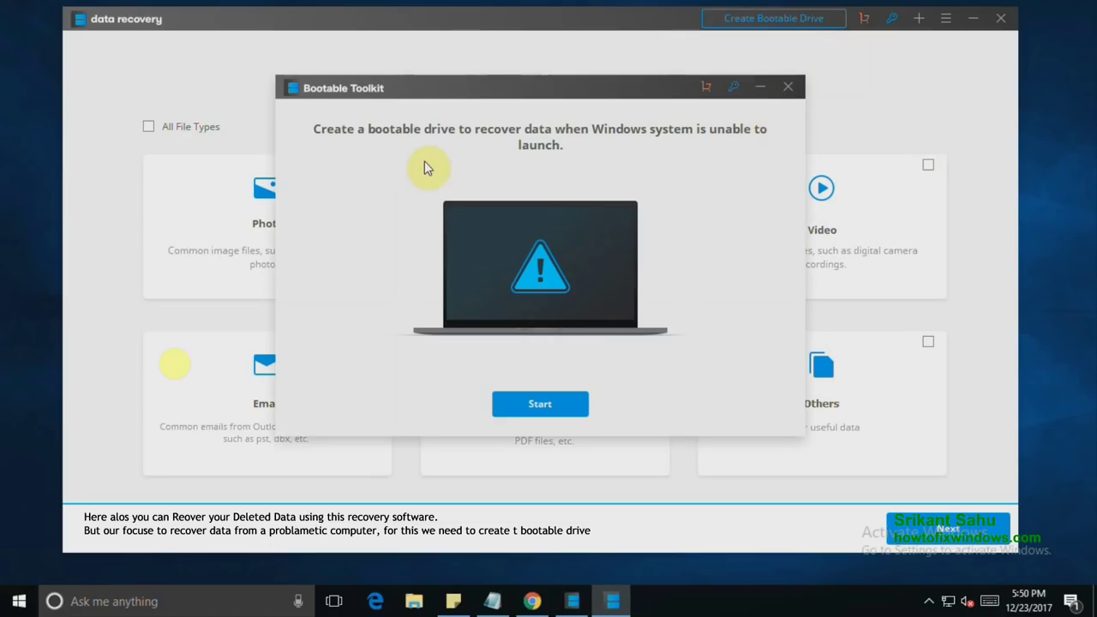
click(547, 405)
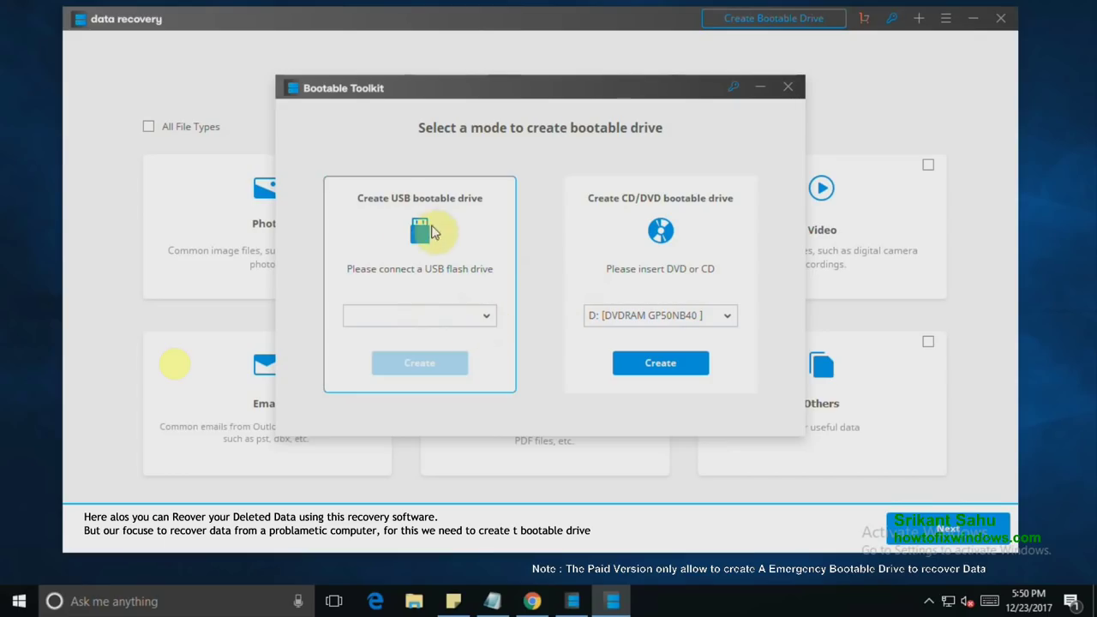
click(725, 315)
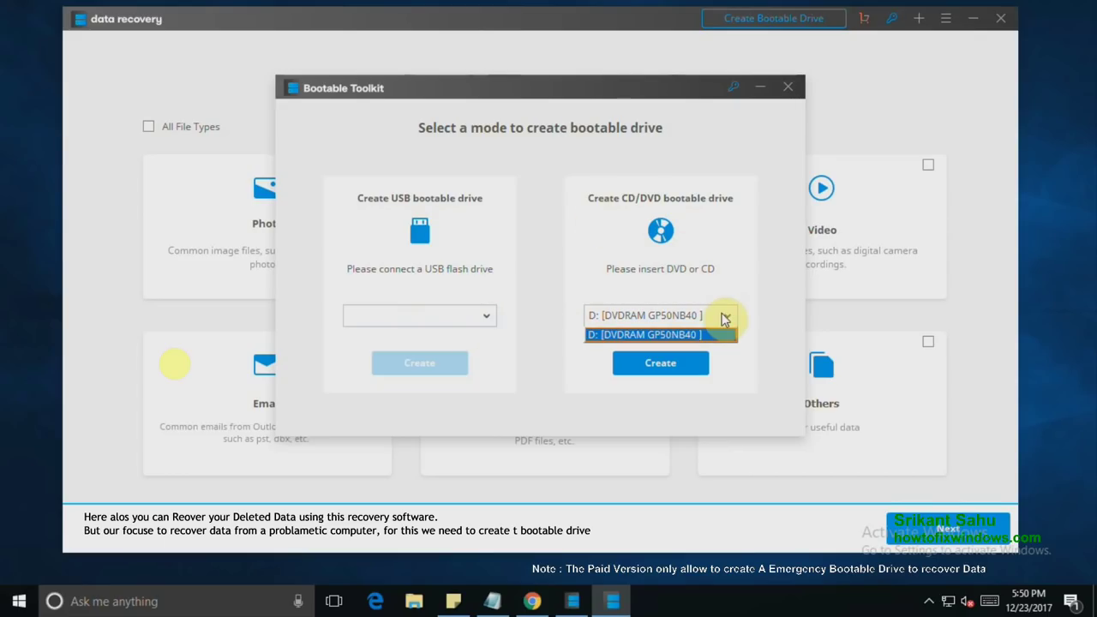
click(722, 315)
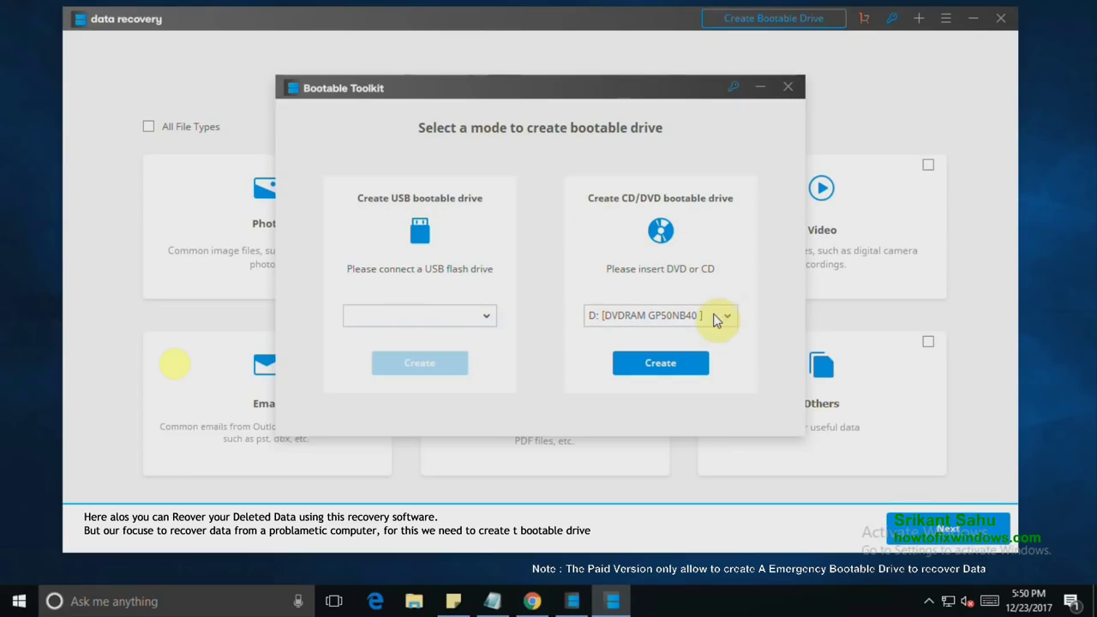
click(651, 367)
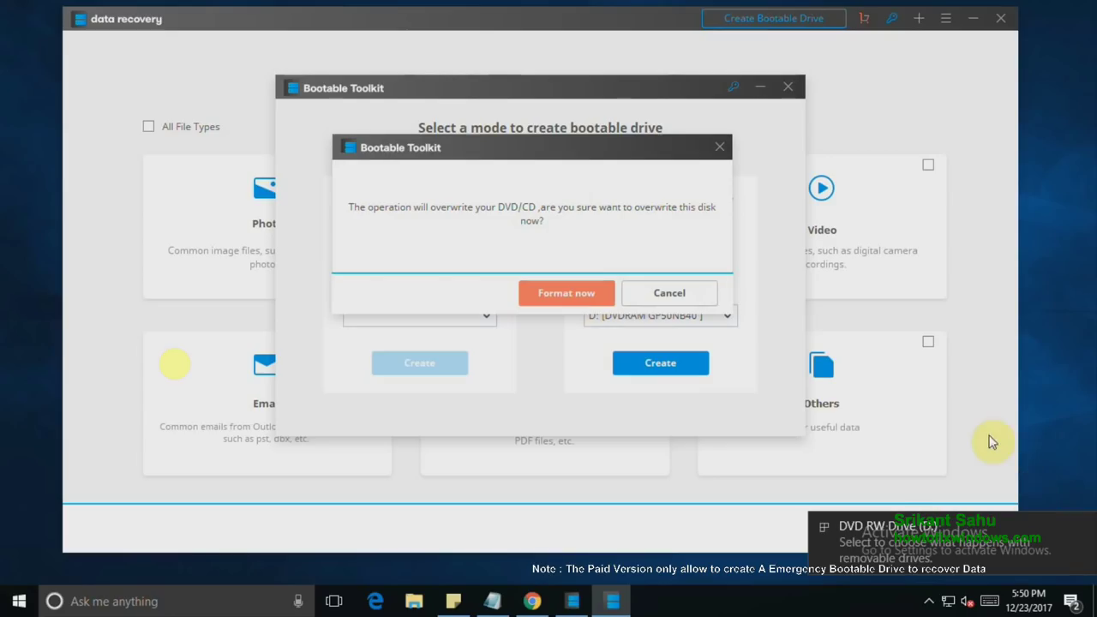
click(1082, 526)
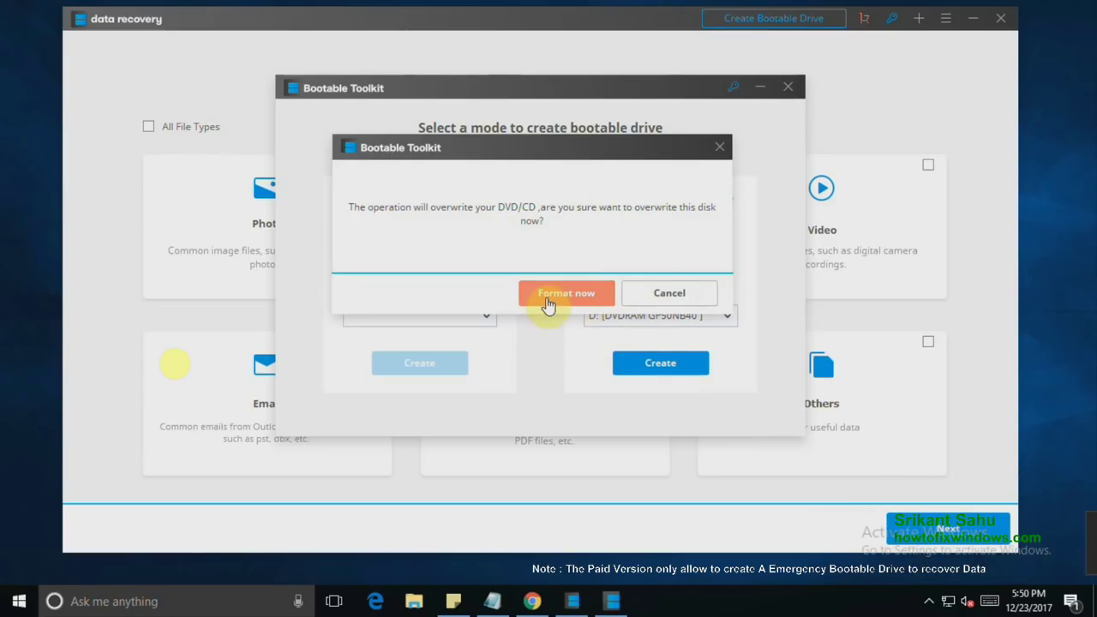
click(566, 293)
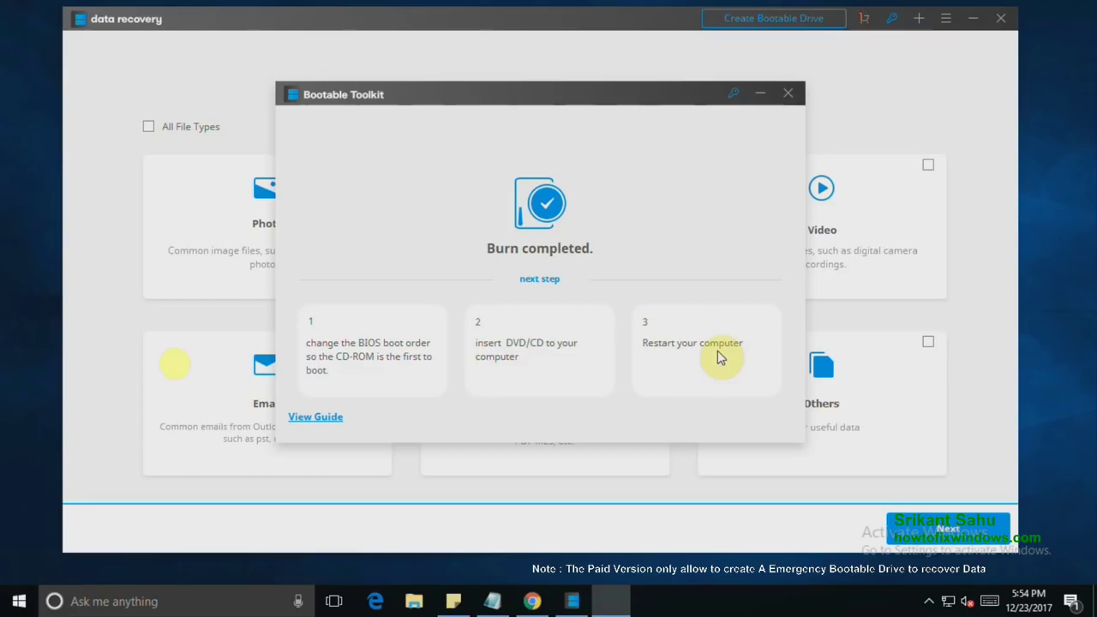
Eject the burned disc from DVD RW Drive (D:) in This PC and close the Bootable Toolkit
key(super+e)
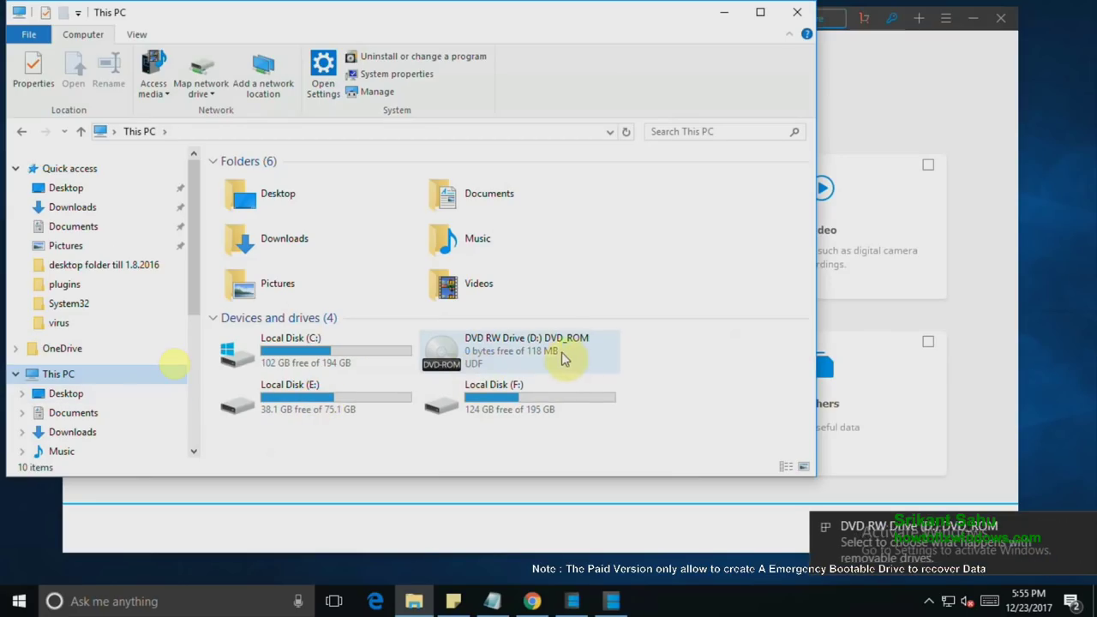
right_click(517, 351)
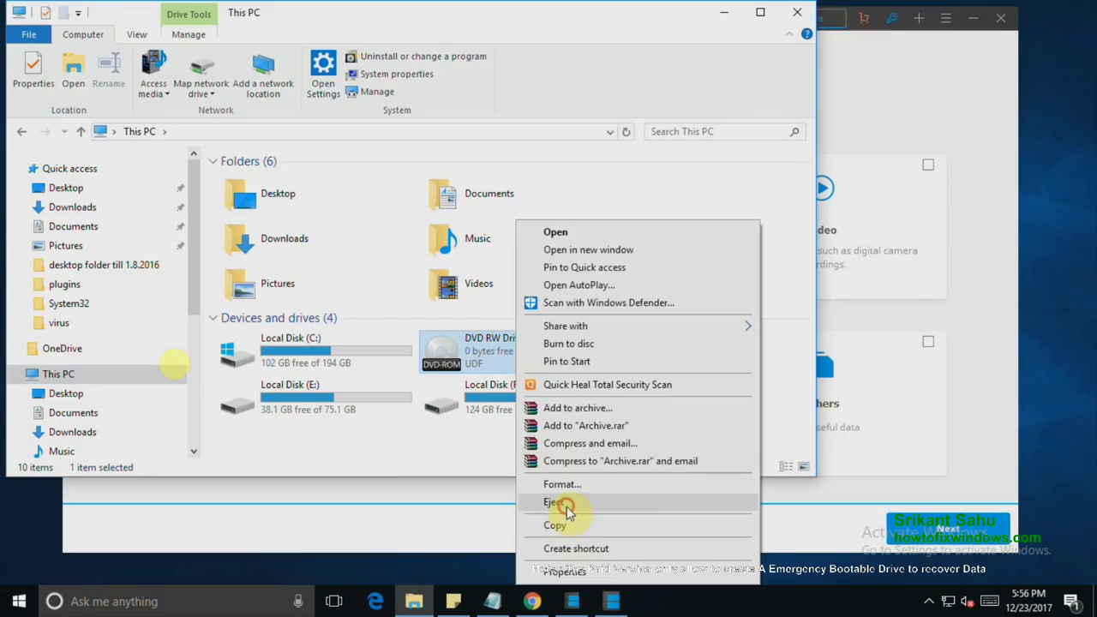
click(566, 506)
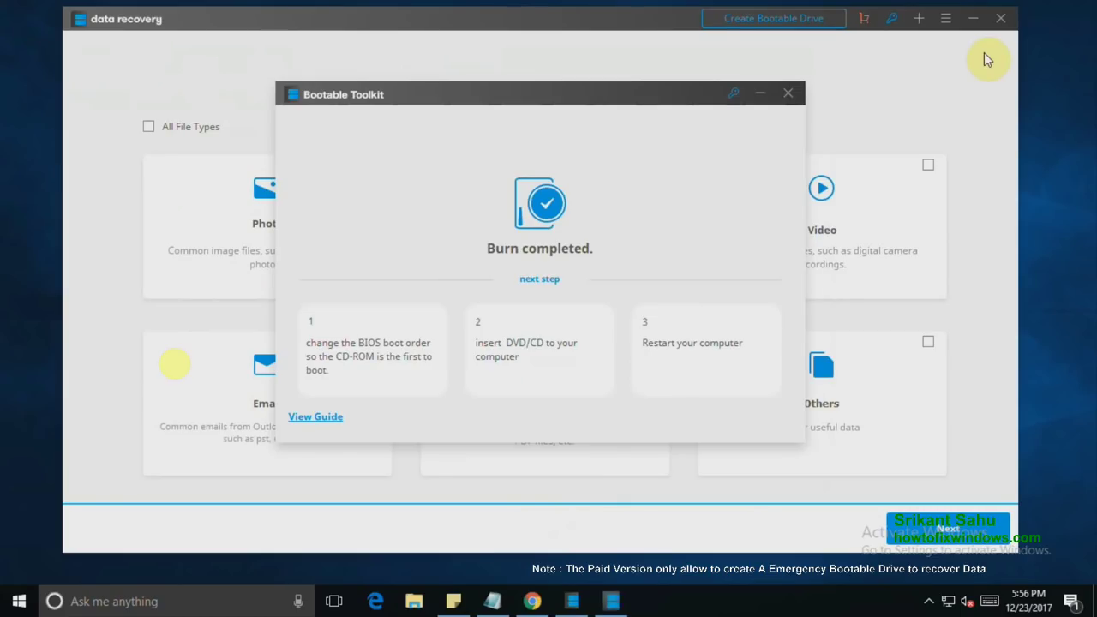
key(alt+F4)
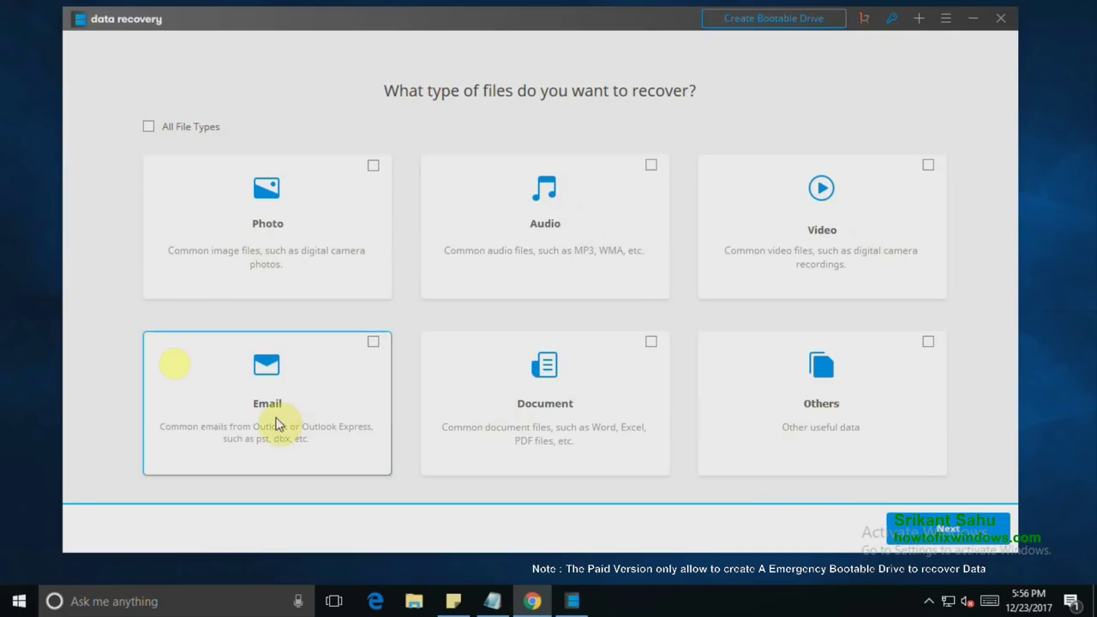
Choose Document as the file type to recover, continue, and go through the Desktop, Recycle Bin and My Document locations
click(593, 402)
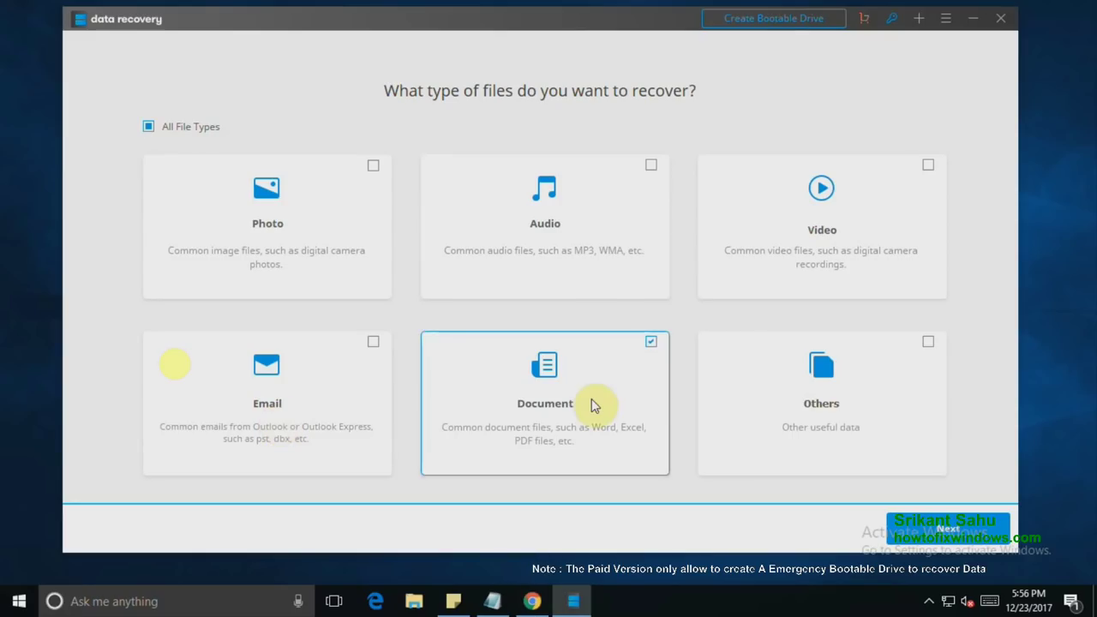
click(957, 541)
click(230, 168)
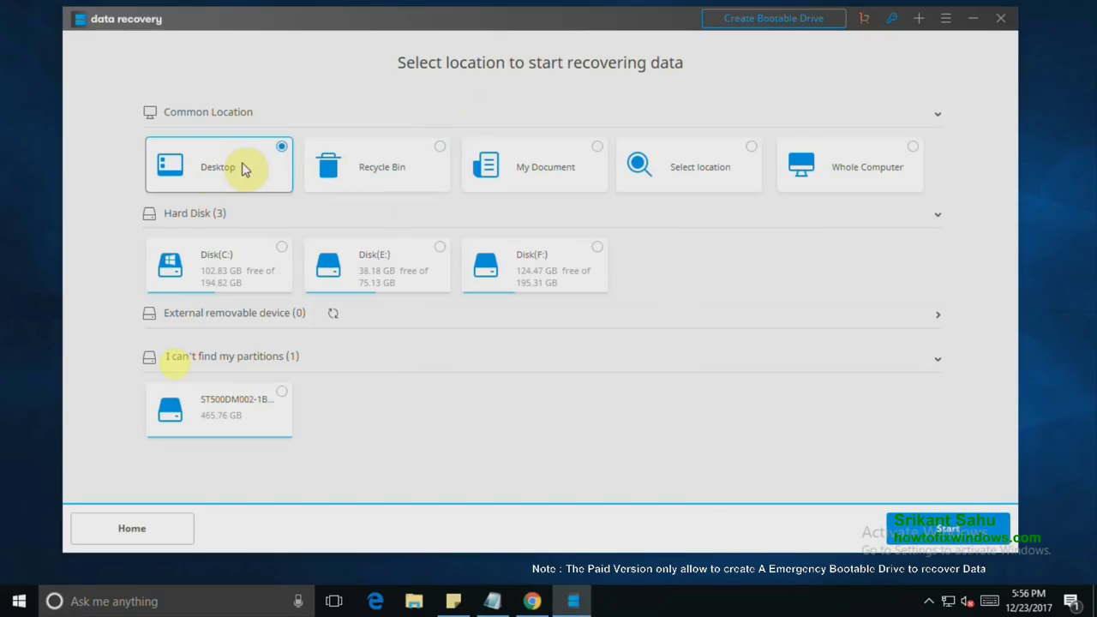
click(384, 175)
click(604, 166)
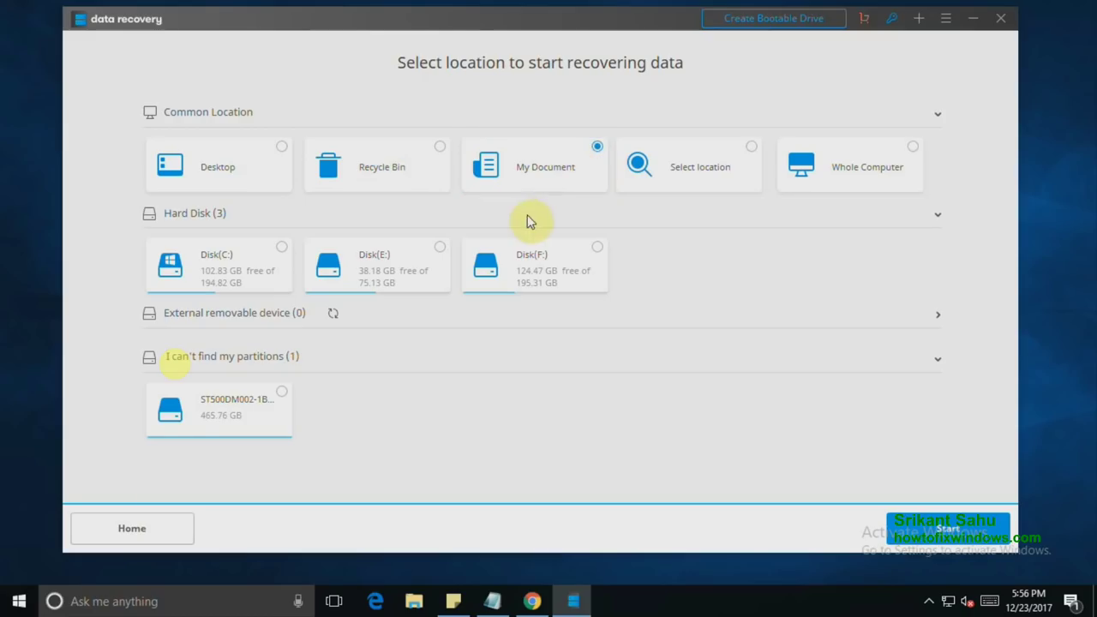
Switch to a custom recovery location and select the F: local disk under My Computer
click(703, 174)
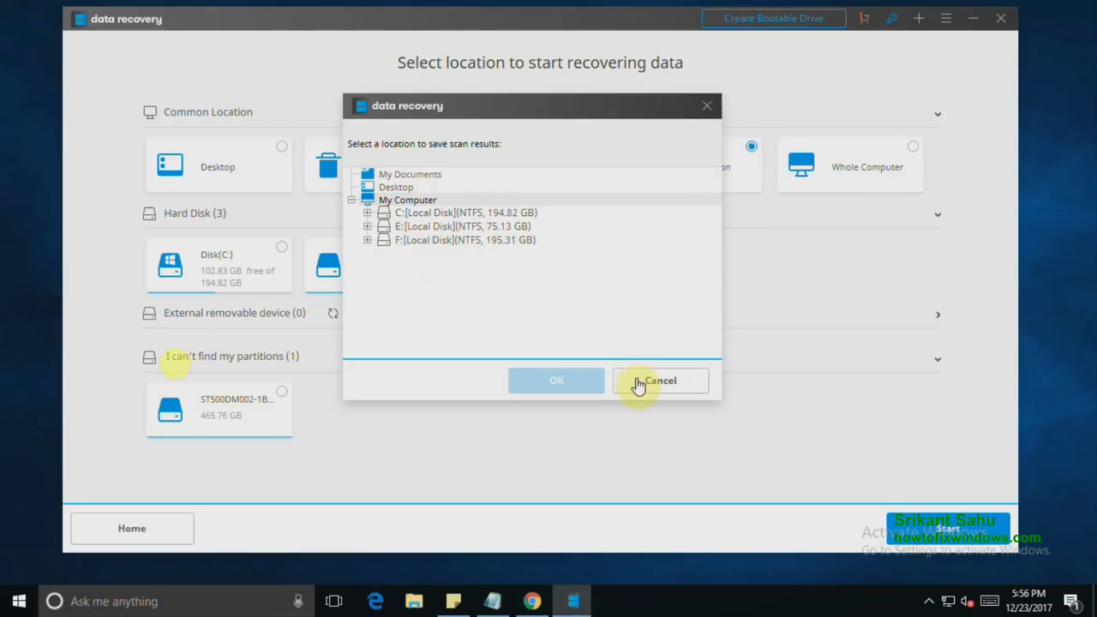
click(420, 214)
click(450, 229)
click(460, 241)
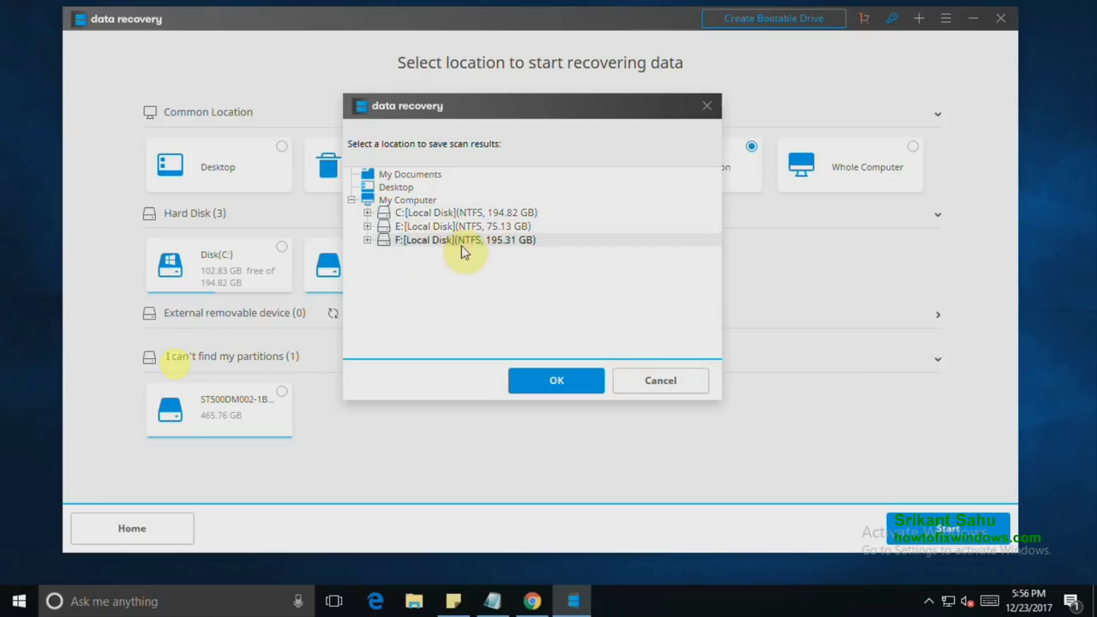